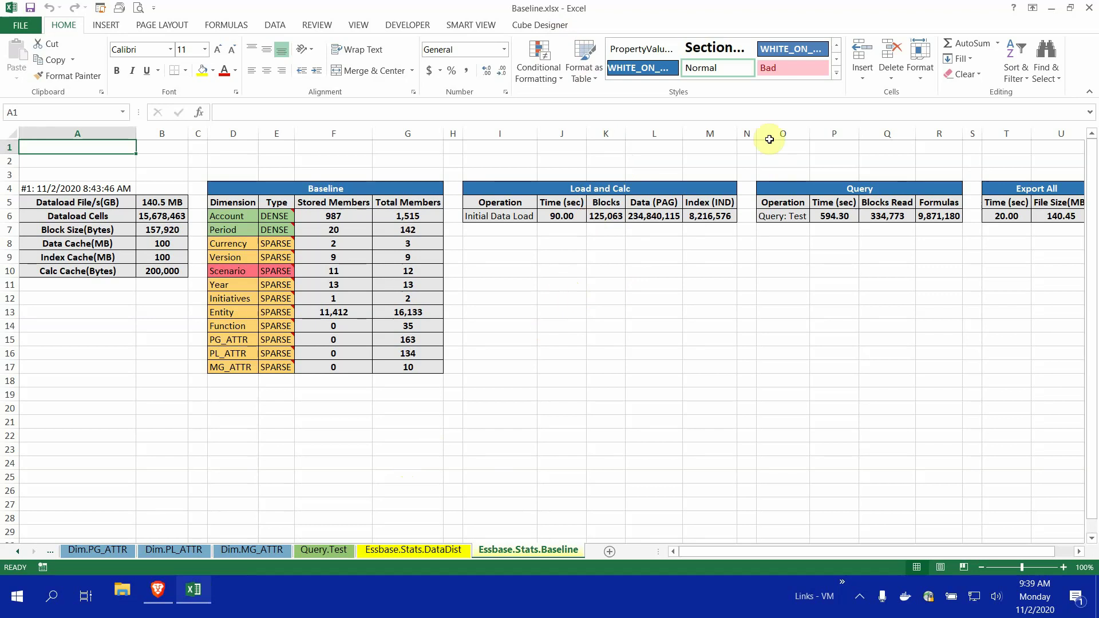
Show the Cube Designer tools and check Admin tasks for Optimize Cube, then list all worksheets
{"action": "left_click", "coordinate": [558, 26]}
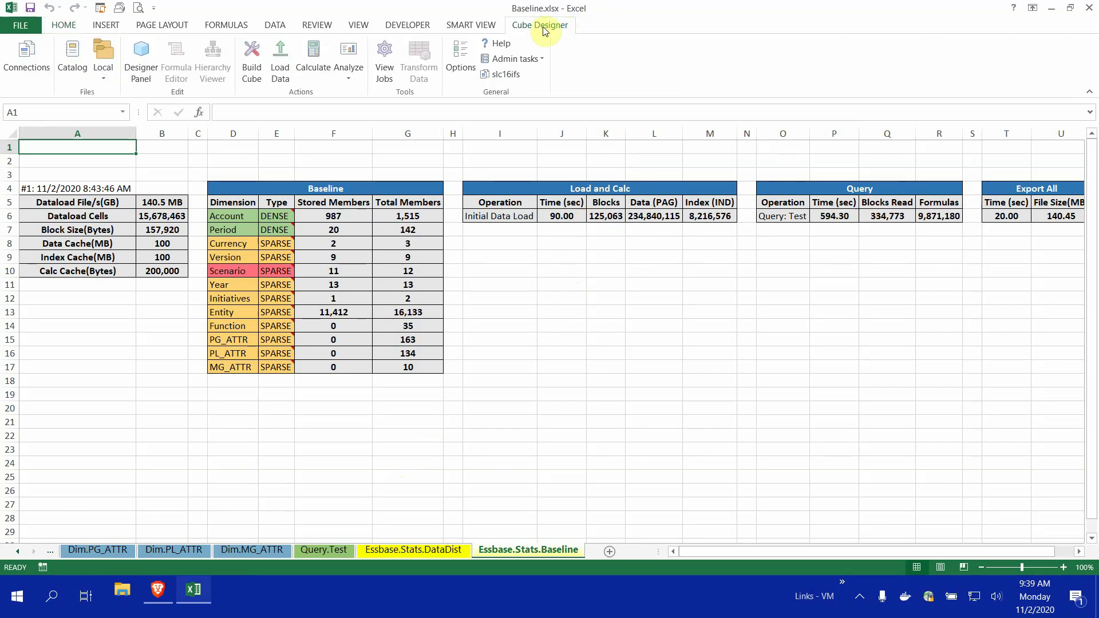
{"action": "left_click", "coordinate": [541, 59]}
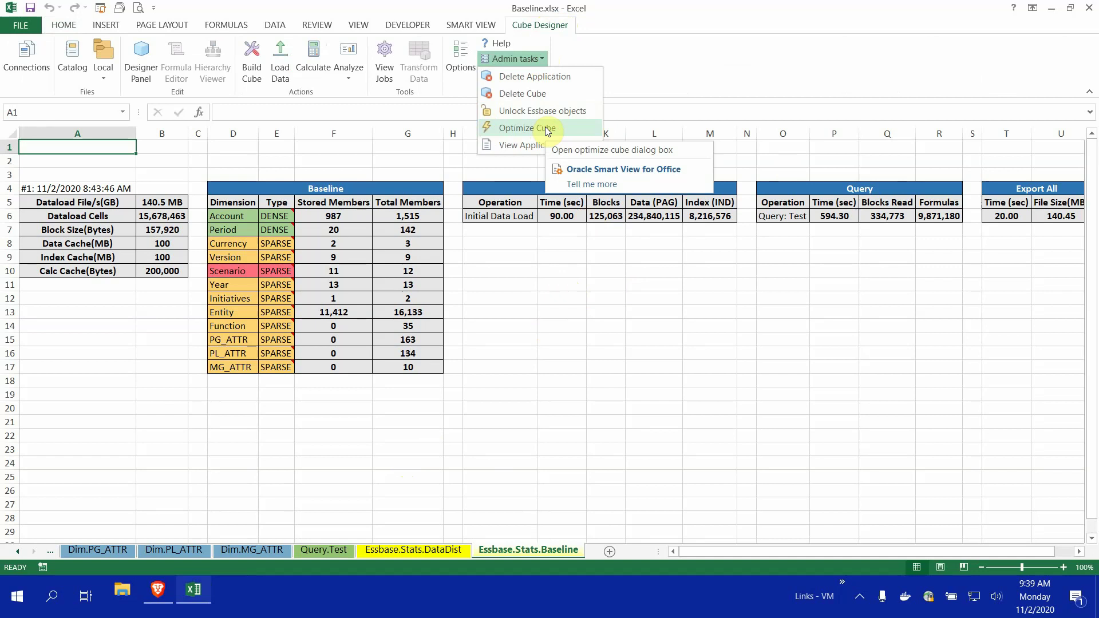
{"action": "left_click", "coordinate": [610, 343]}
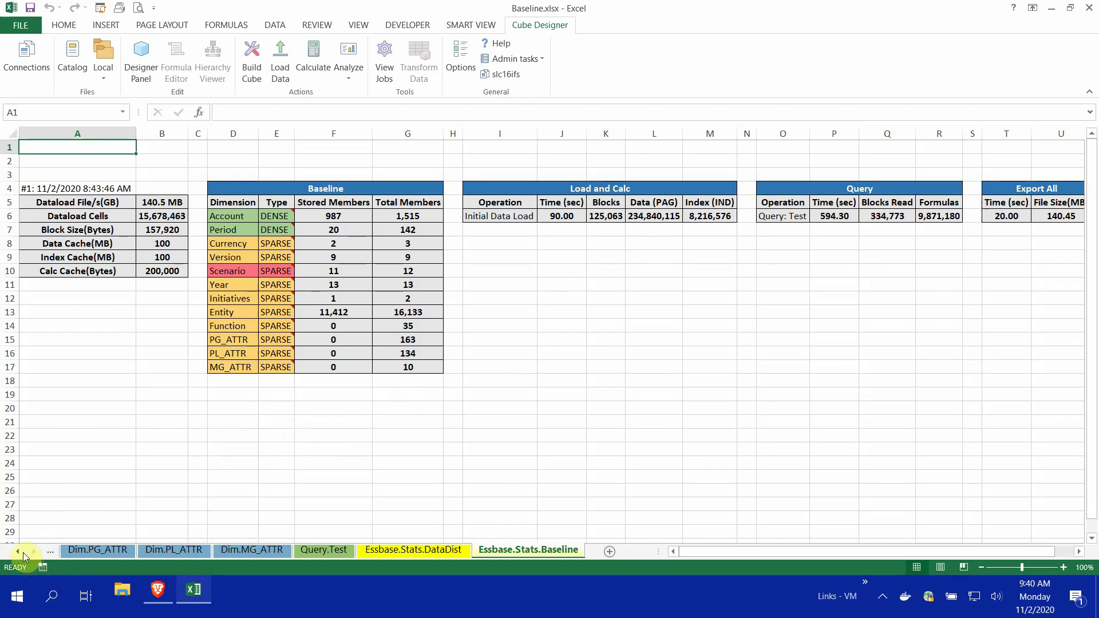
{"action": "right_click", "coordinate": [14, 553]}
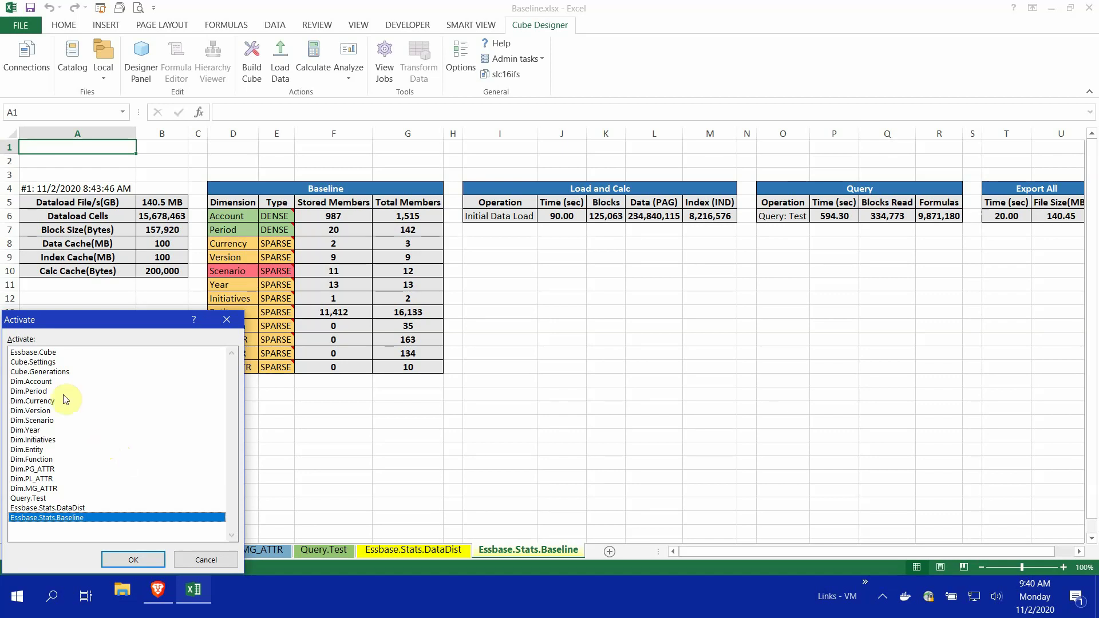
Activate the Cube.Settings sheet from the worksheet list
{"action": "left_click", "coordinate": [46, 365]}
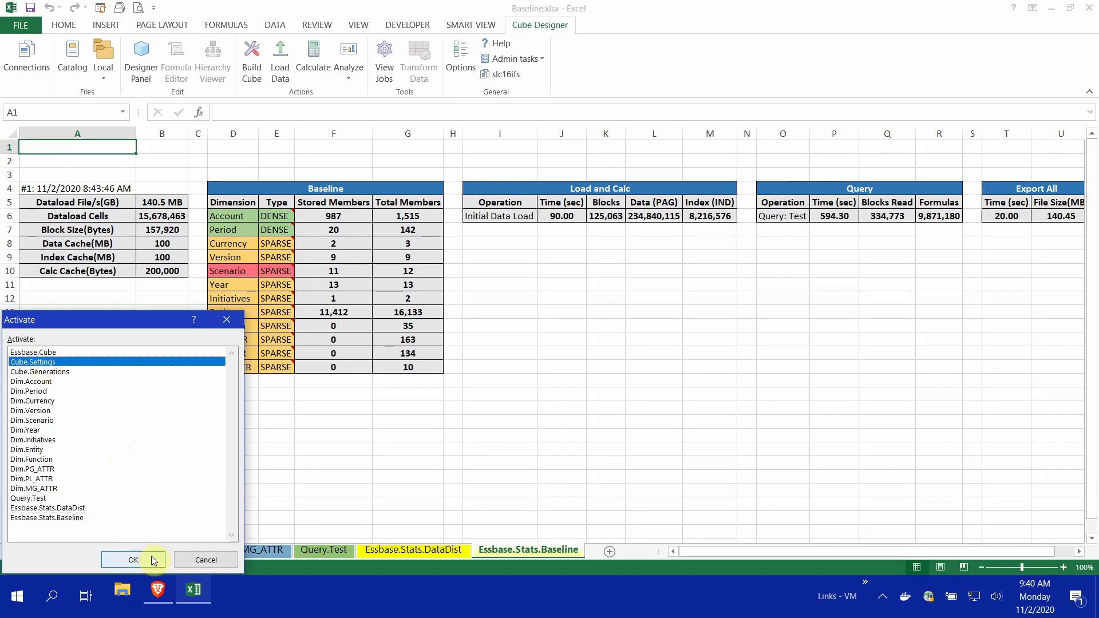
{"action": "left_click", "coordinate": [132, 562]}
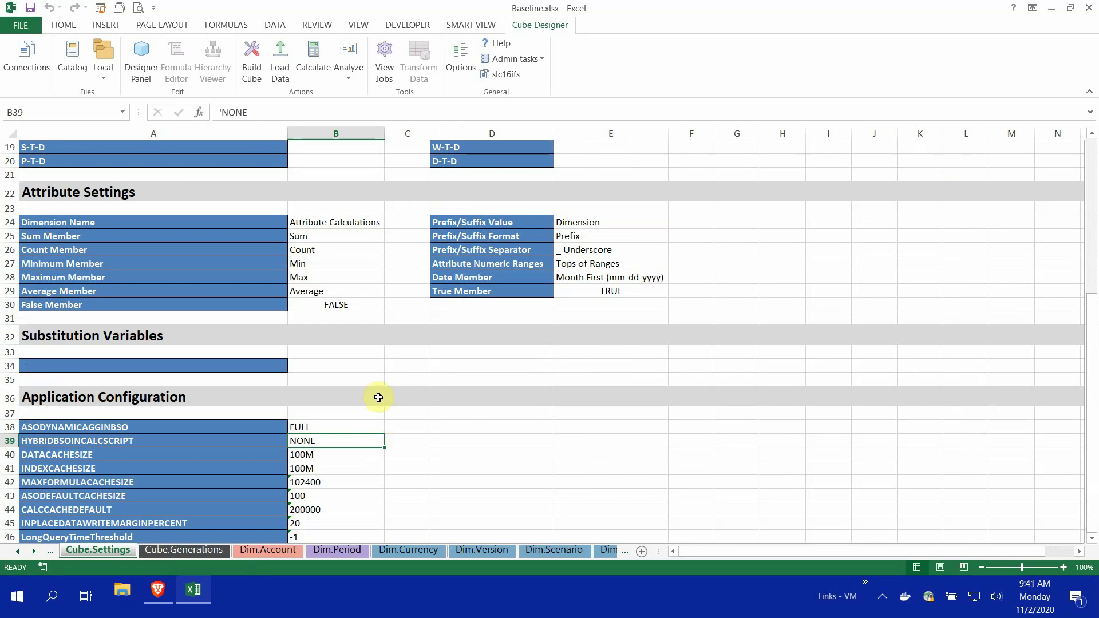
{"action": "scroll", "coordinate": [356, 407], "scroll_direction": "down", "scroll_amount": 1}
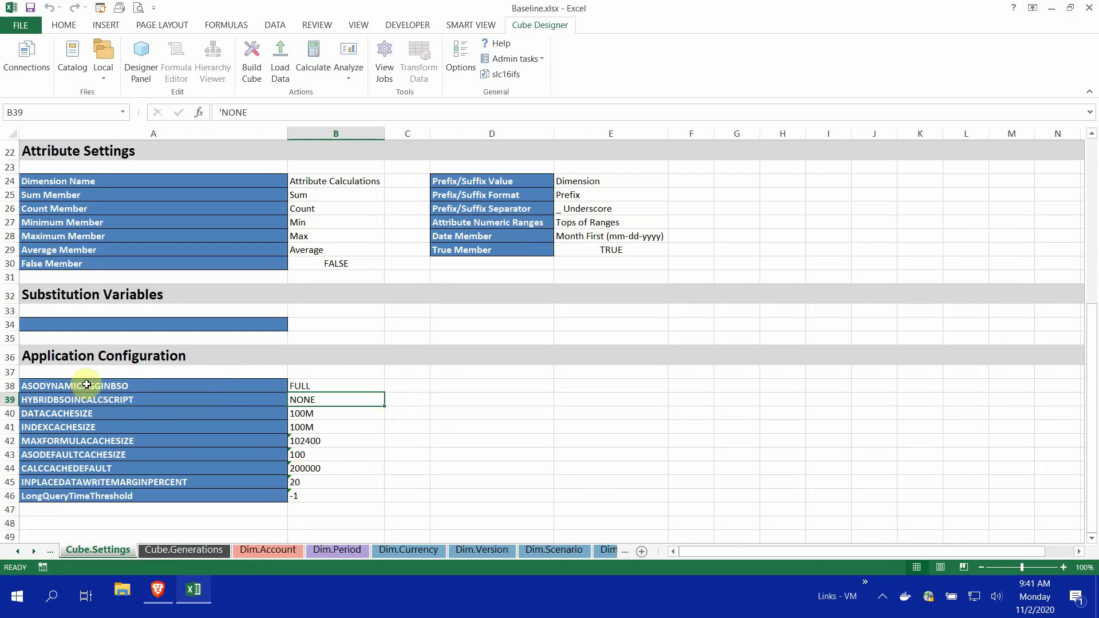
{"action": "left_click_drag", "start_coordinate": [88, 386], "coordinate": [95, 497]}
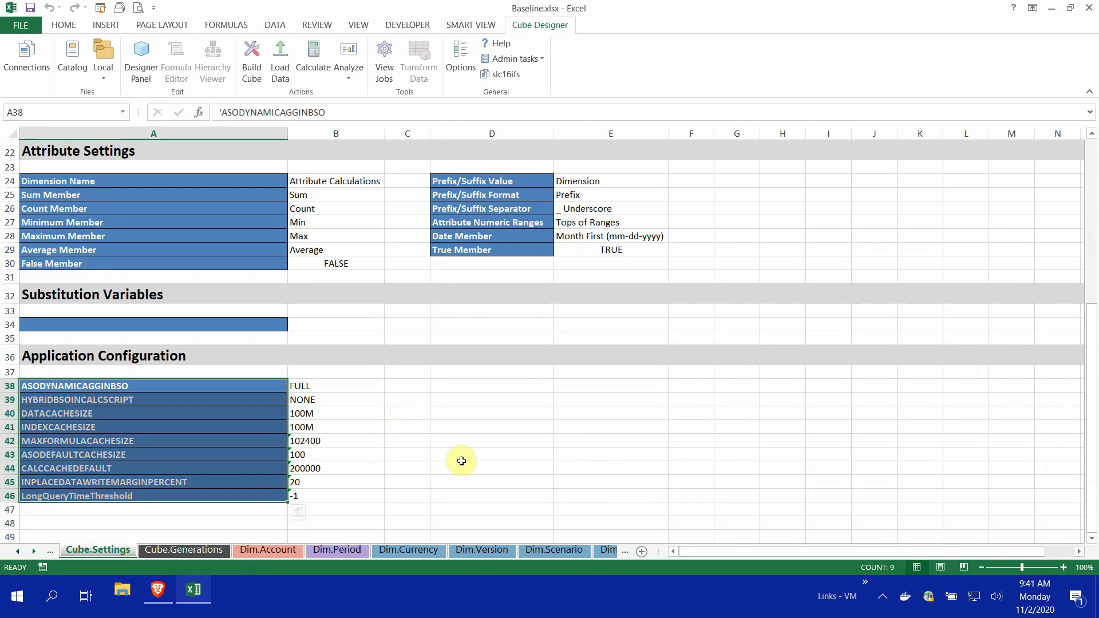
{"action": "left_click", "coordinate": [482, 450]}
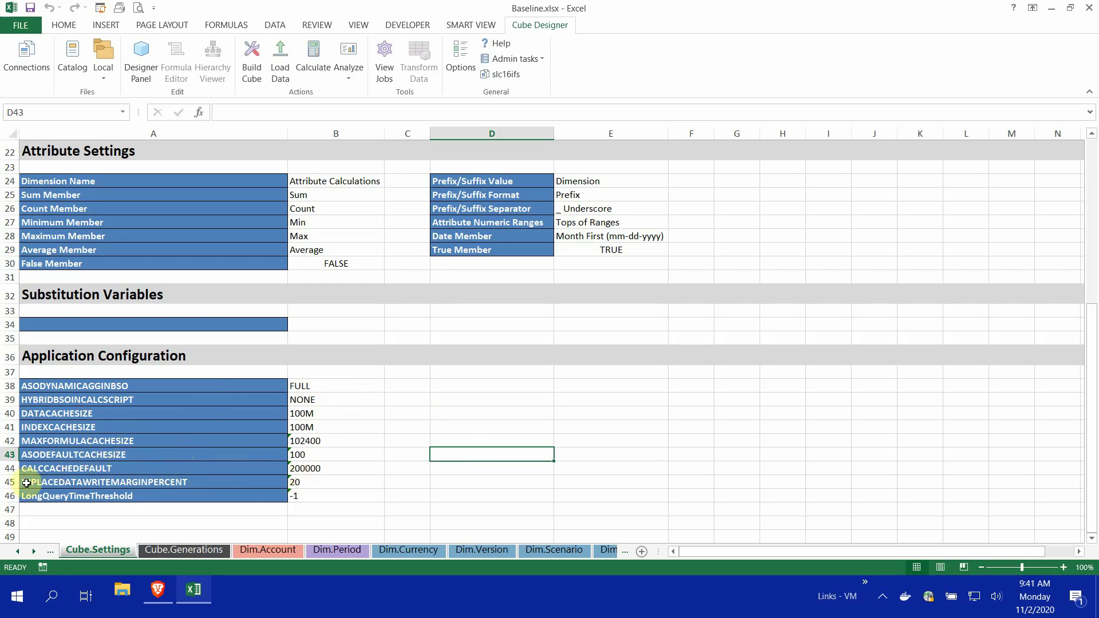
{"action": "left_click", "coordinate": [335, 484]}
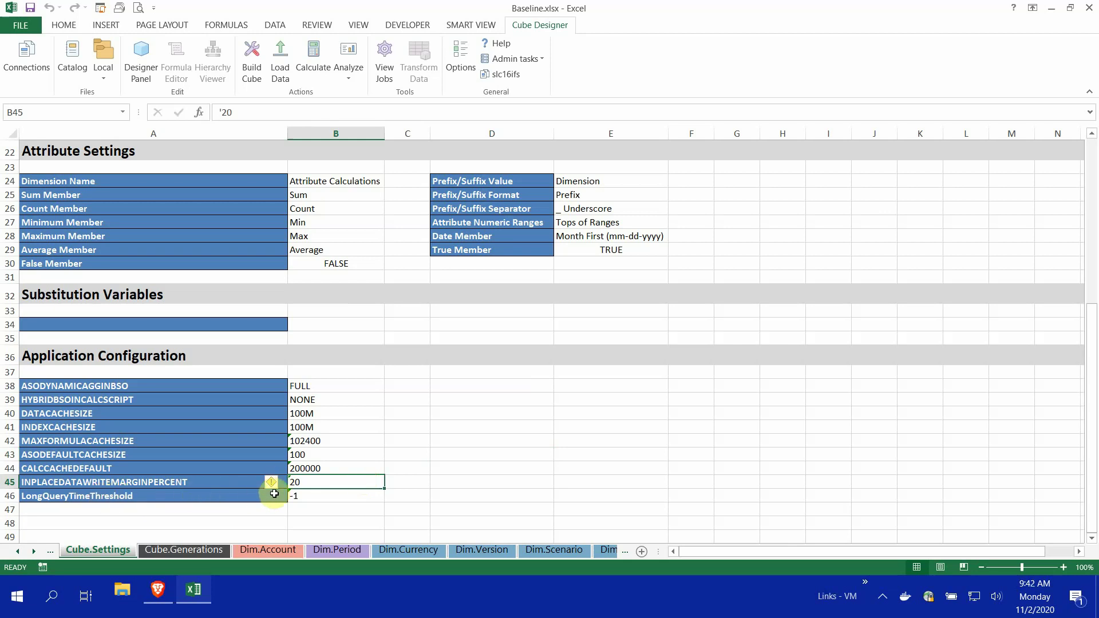
{"action": "left_click", "coordinate": [332, 497]}
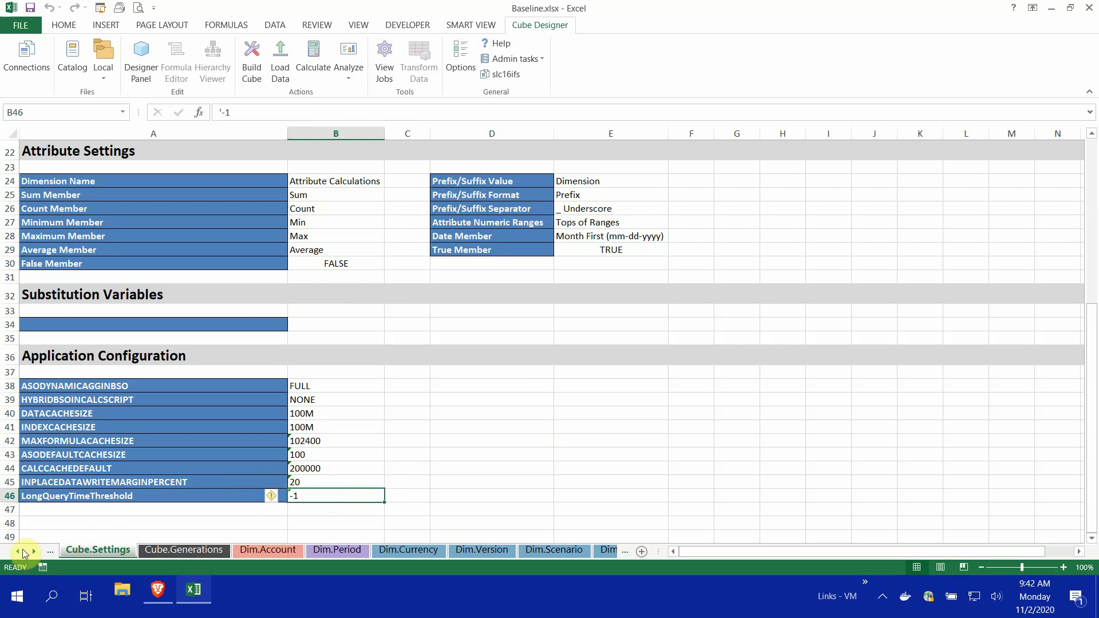
Switch back to the Essbase.Stats.Baseline sheet from the worksheet list
{"action": "right_click", "coordinate": [17, 550]}
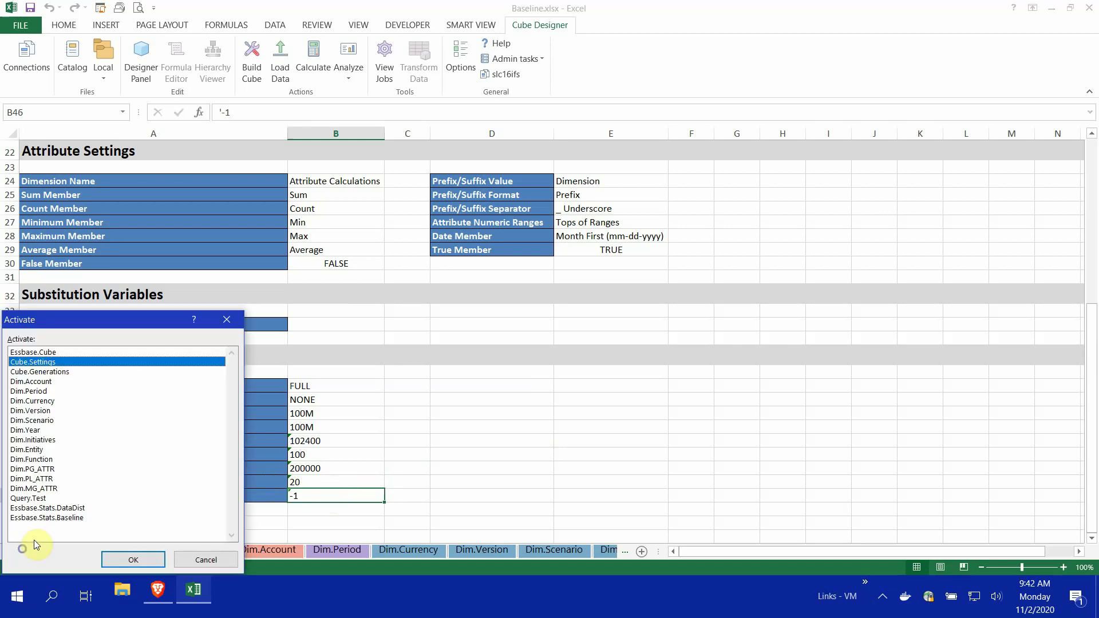
{"action": "double_click", "coordinate": [54, 518]}
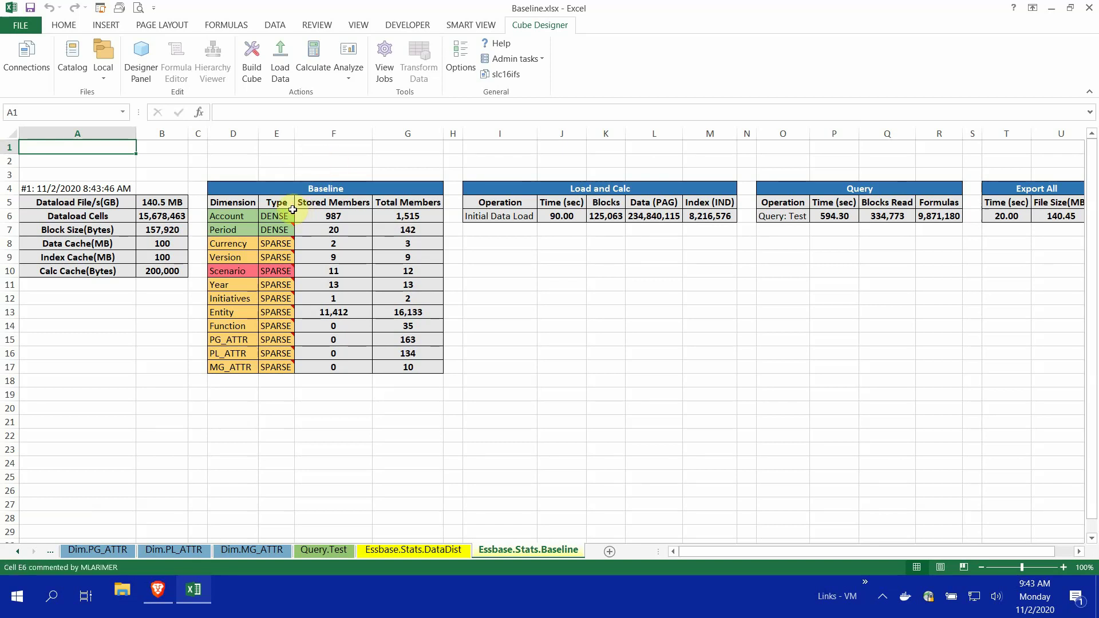
{"action": "mouse_move", "coordinate": [292, 212]}
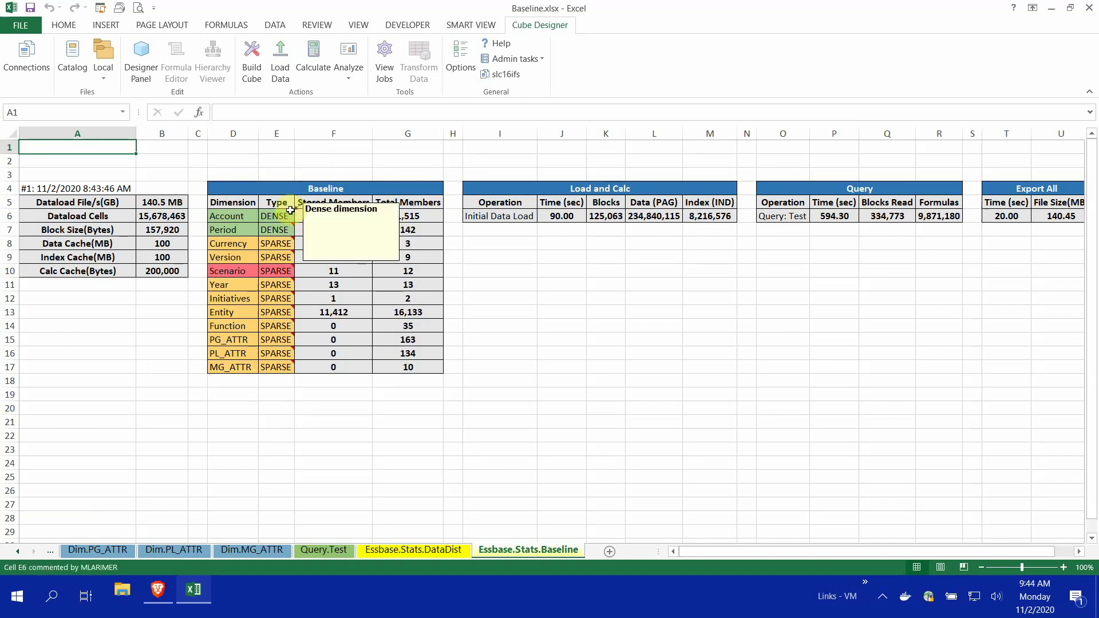
{"action": "mouse_move", "coordinate": [289, 241]}
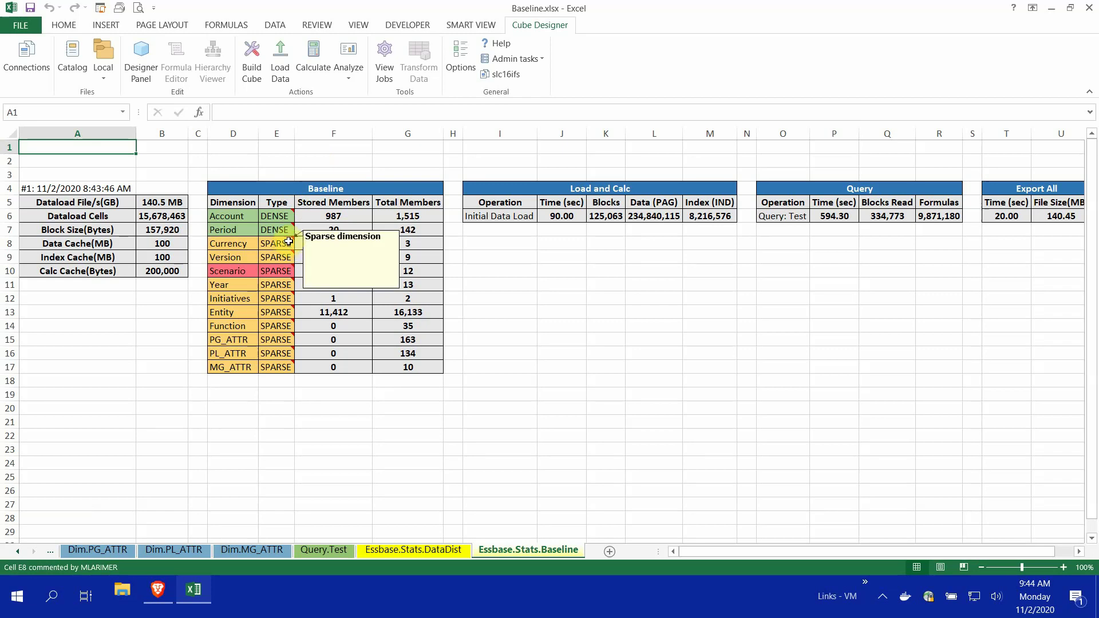
{"action": "mouse_move", "coordinate": [289, 273]}
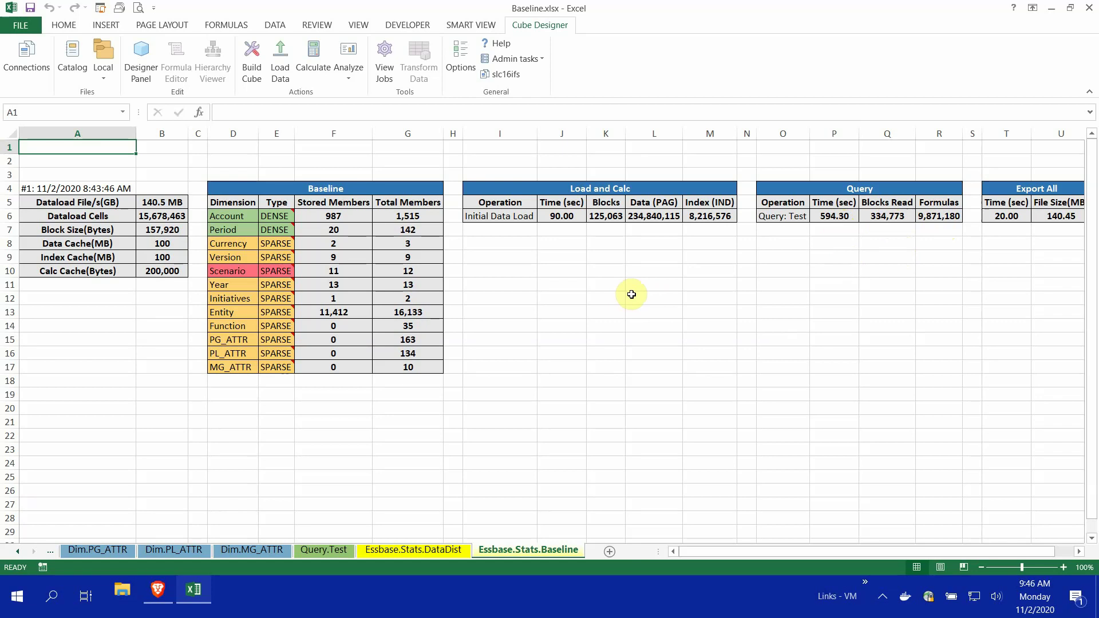
{"action": "left_click_drag", "start_coordinate": [224, 270], "coordinate": [286, 271]}
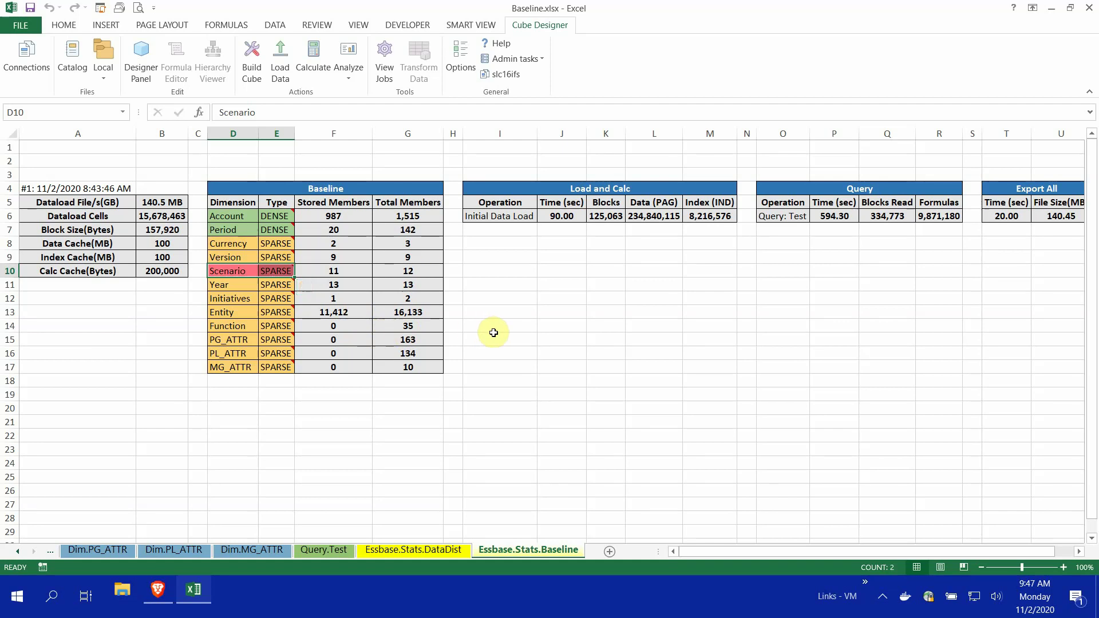
{"action": "left_click", "coordinate": [531, 325]}
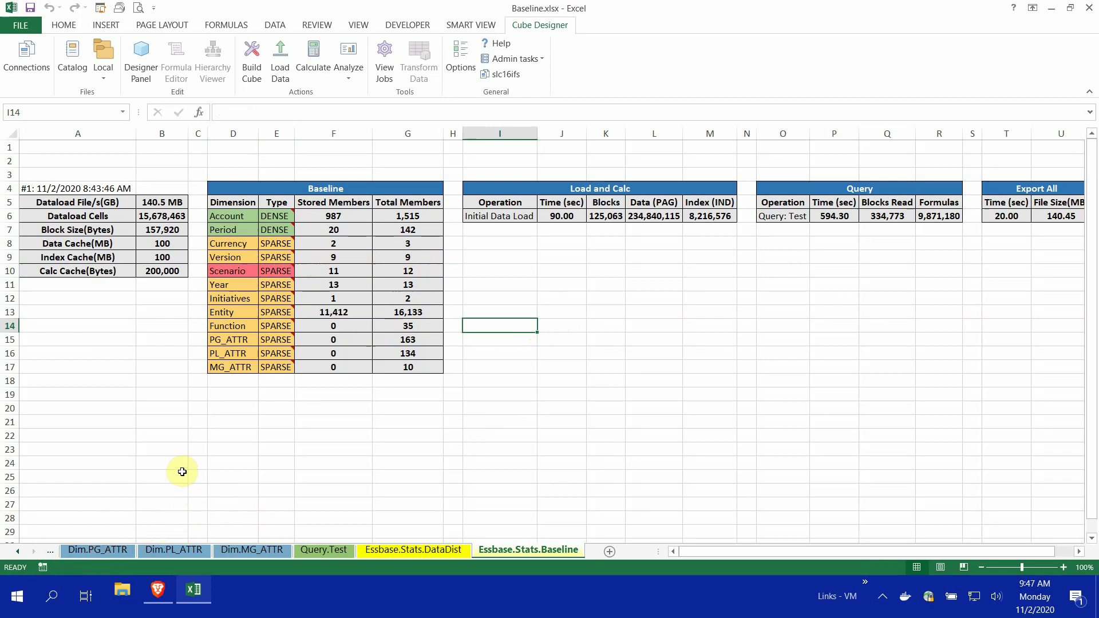
Start Optimize Cube from Admin tasks and sign in to Essbase with the account password
{"action": "left_click", "coordinate": [541, 59]}
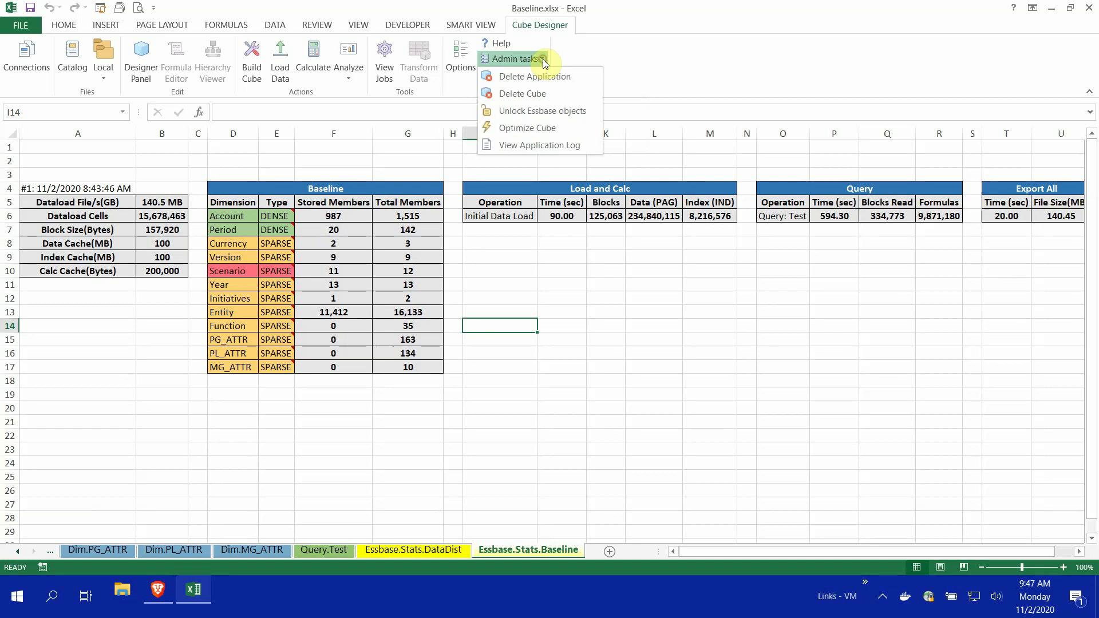
{"action": "left_click", "coordinate": [549, 129]}
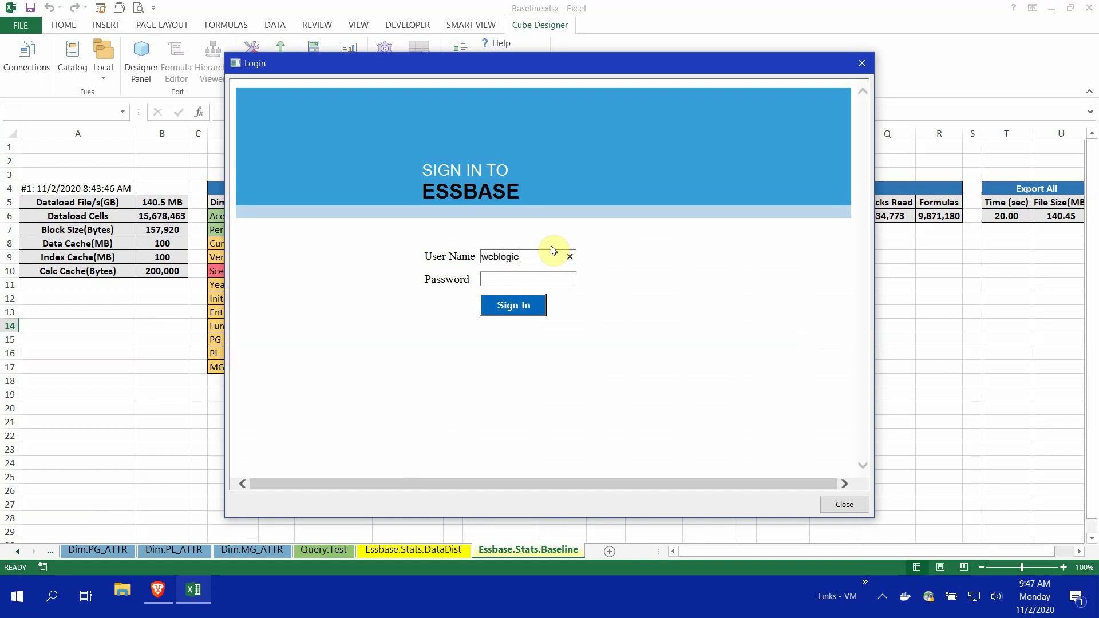
{"action": "type", "text": "welcome"}
{"action": "key", "text": "Return"}
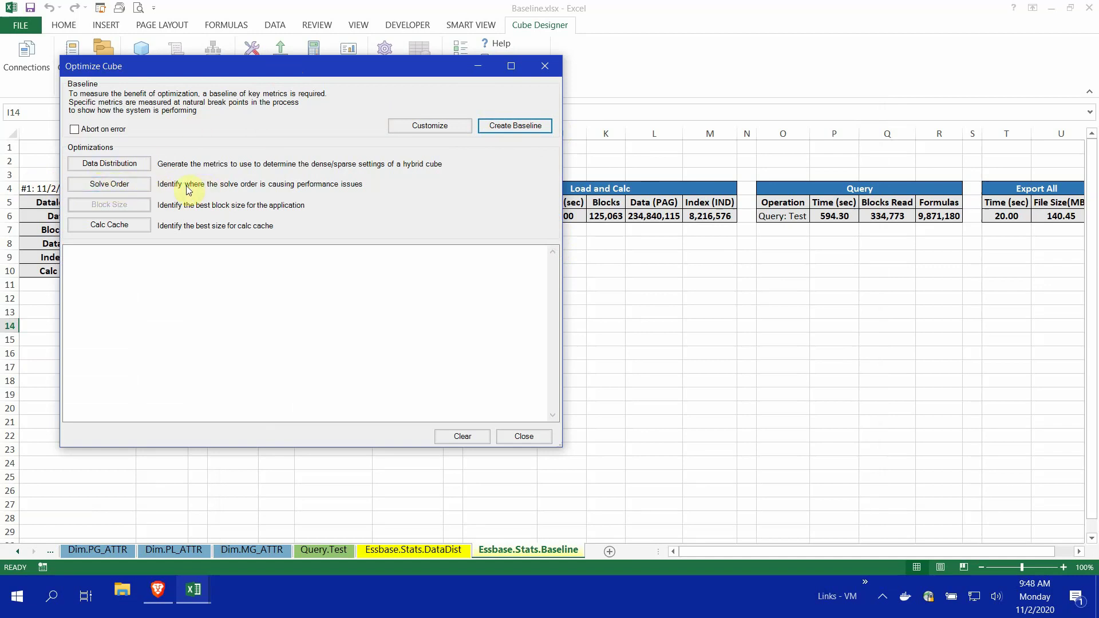
Run the Solve Order analysis, then close Optimize Cube to see the new SolveOrder sheet
{"action": "left_click", "coordinate": [116, 186]}
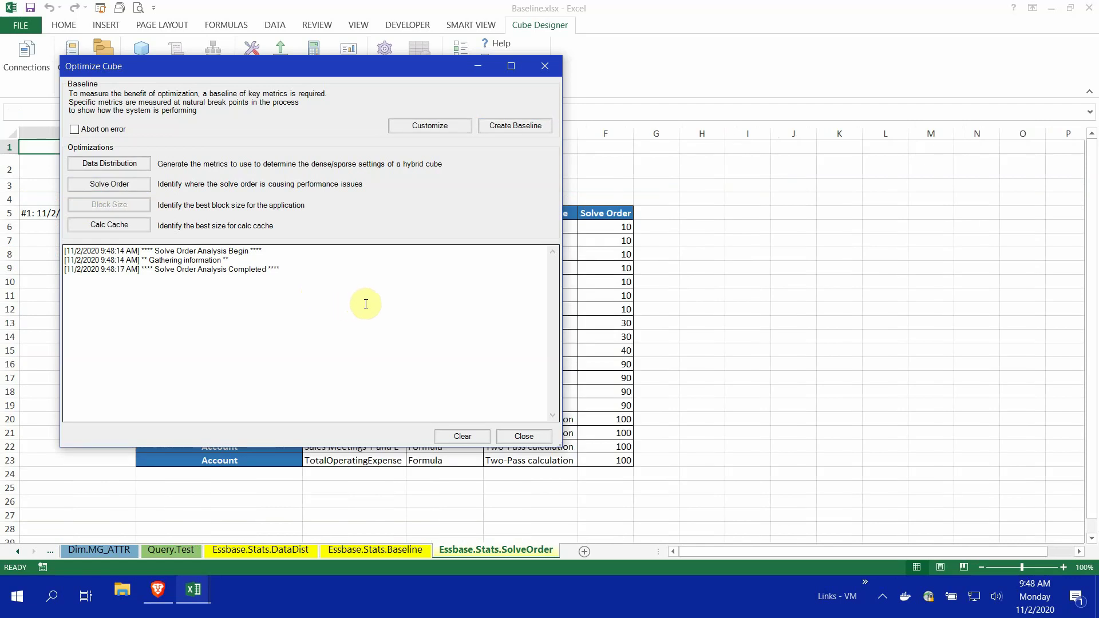
{"action": "left_click", "coordinate": [531, 439]}
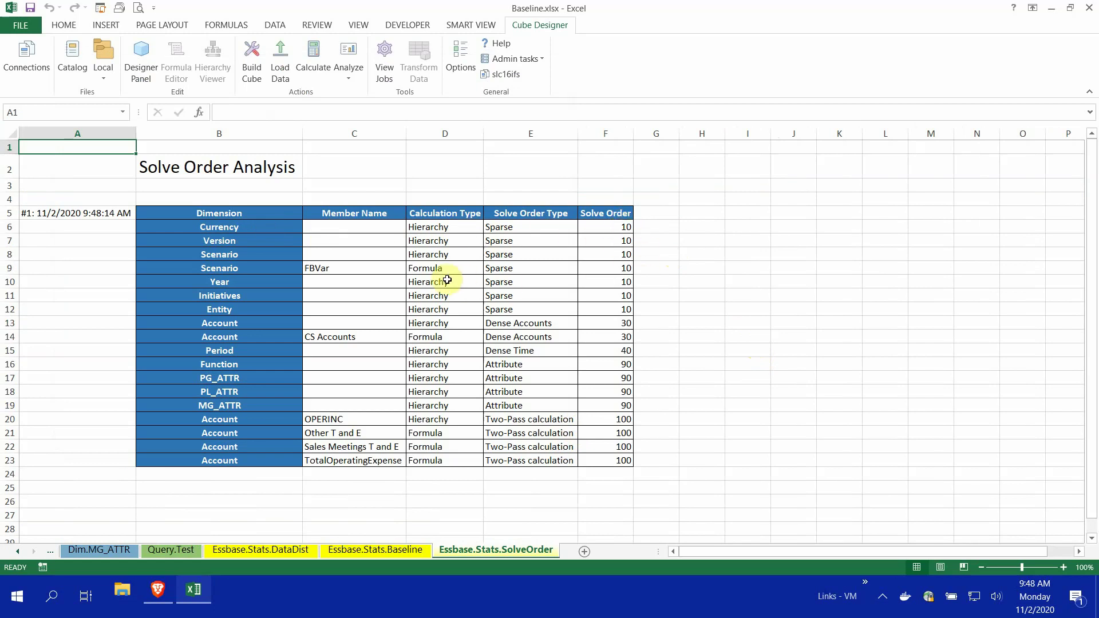
{"action": "left_click", "coordinate": [428, 271]}
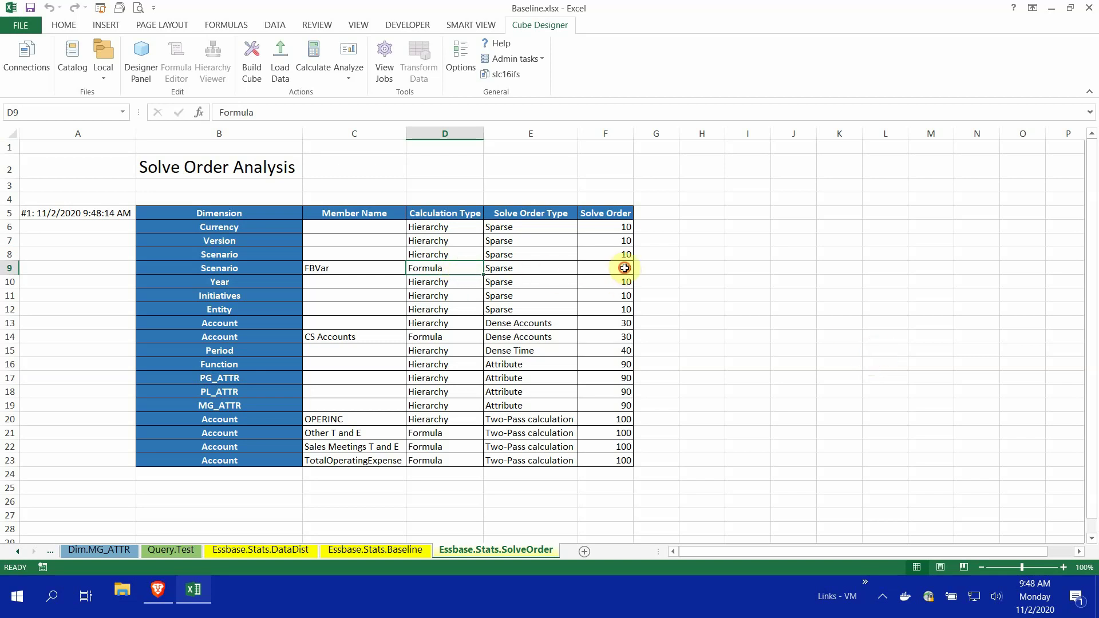
{"action": "left_click", "coordinate": [625, 268]}
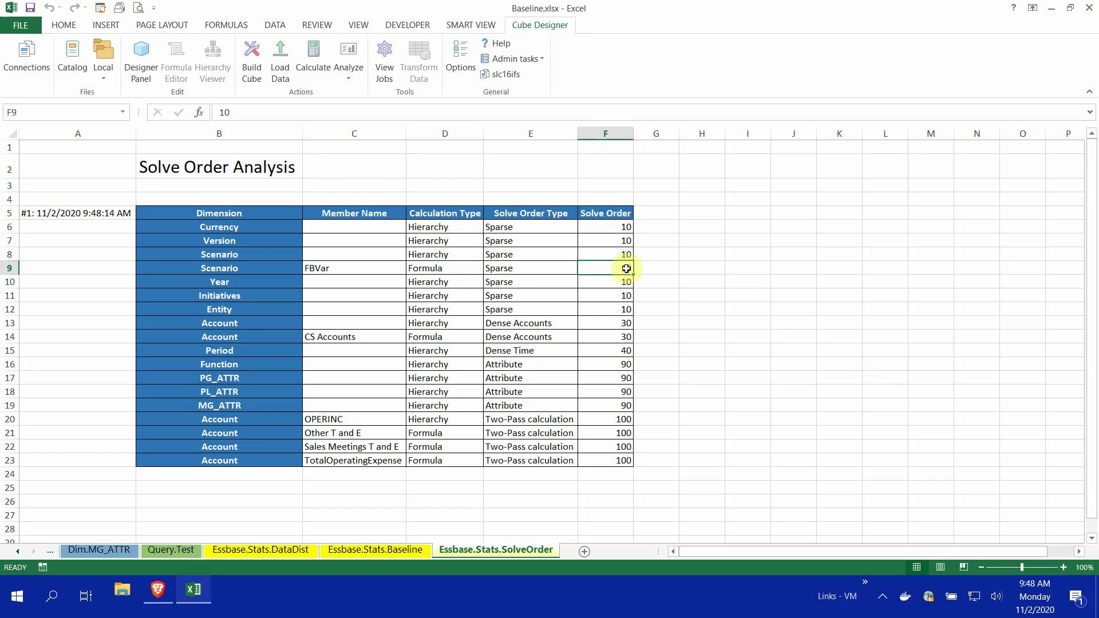
{"action": "left_click", "coordinate": [447, 283]}
{"action": "left_click", "coordinate": [452, 300]}
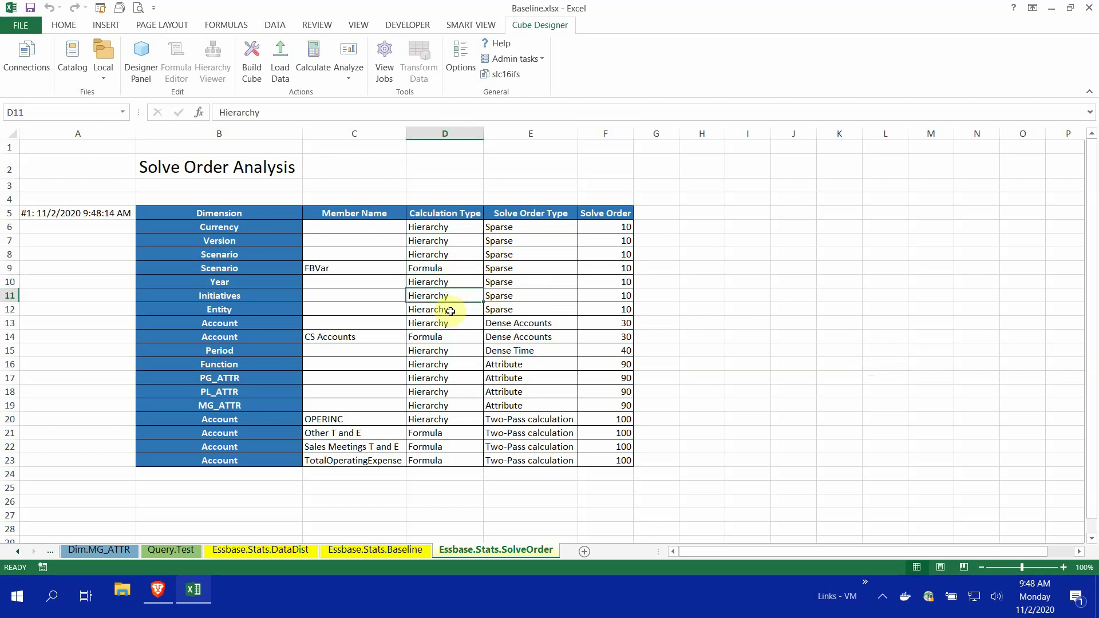
{"action": "left_click", "coordinate": [451, 309]}
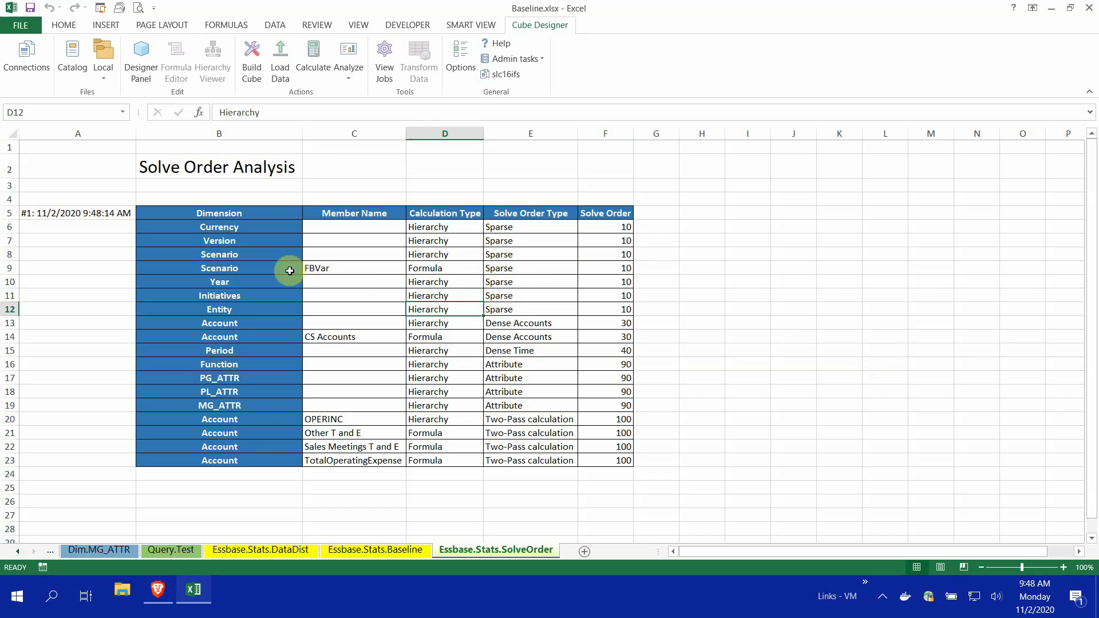
{"action": "left_click", "coordinate": [350, 268]}
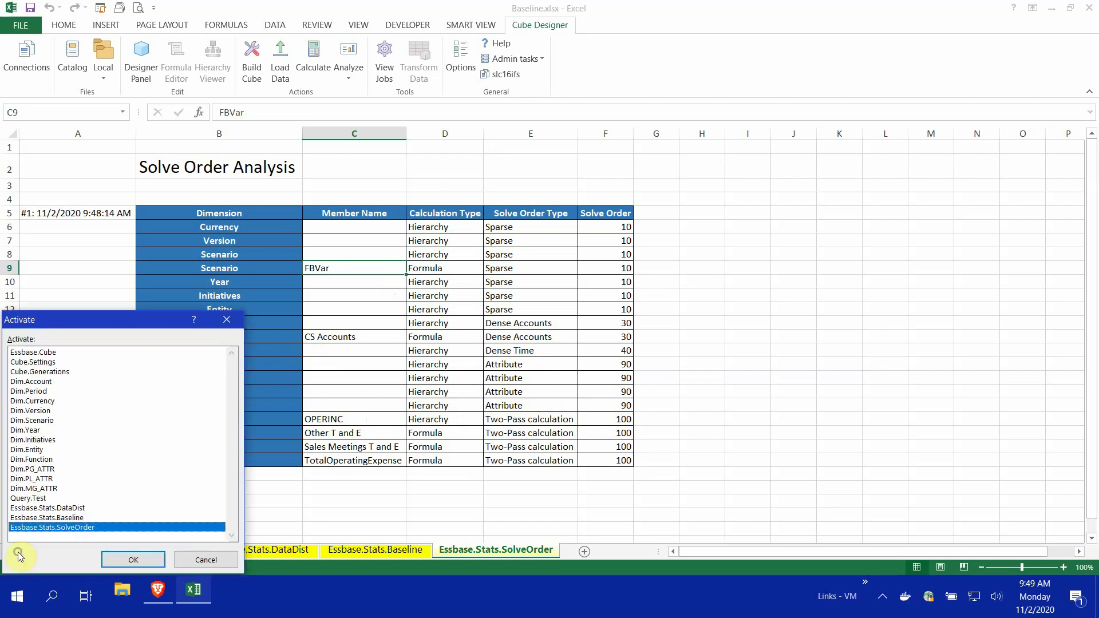
Activate the Dim.Scenario sheet
{"action": "right_click", "coordinate": [17, 552]}
{"action": "left_click", "coordinate": [49, 422]}
{"action": "double_click", "coordinate": [48, 422]}
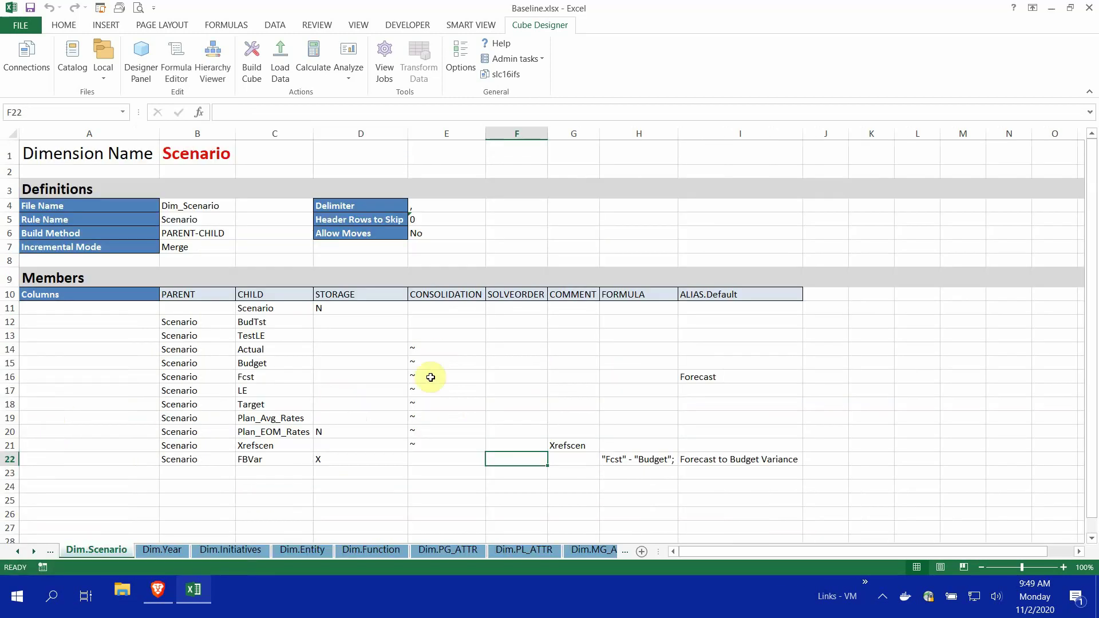
Check FBVar's row and formula, then enter '101 as its SOLVEORDER in F22
{"action": "left_click", "coordinate": [272, 458]}
{"action": "left_click", "coordinate": [658, 458]}
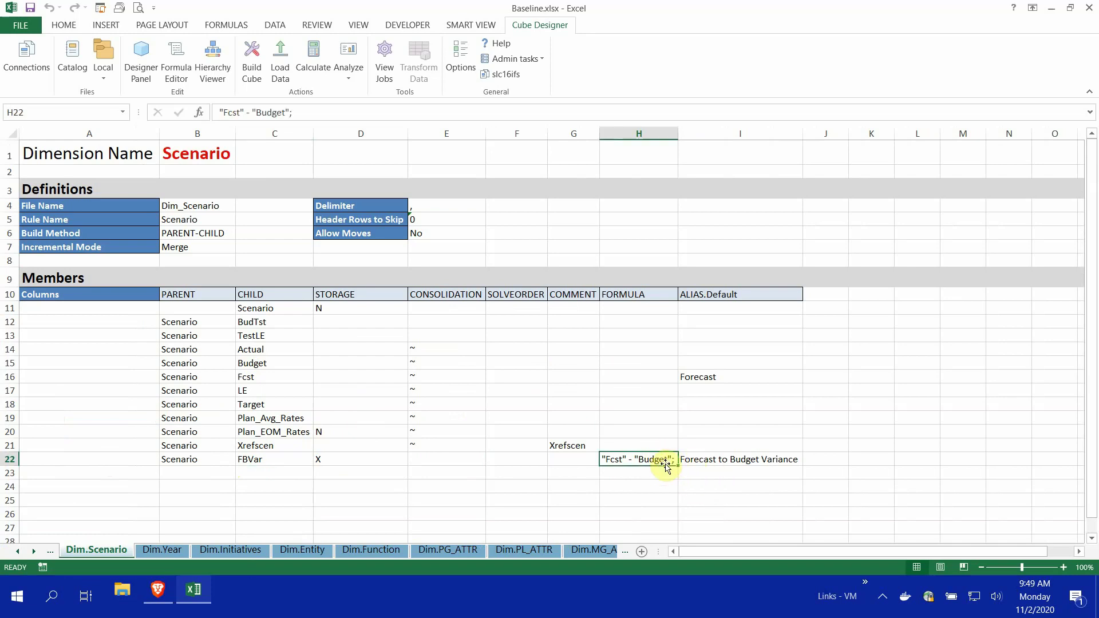
{"action": "left_click", "coordinate": [503, 460]}
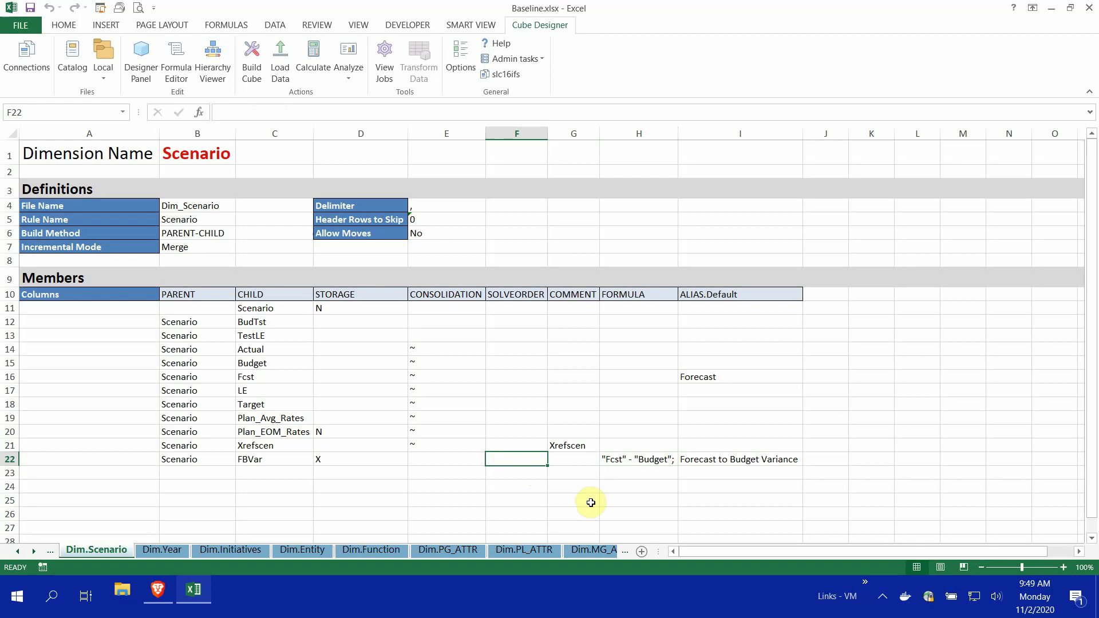
{"action": "type", "text": "'101"}
{"action": "key", "text": "Return"}
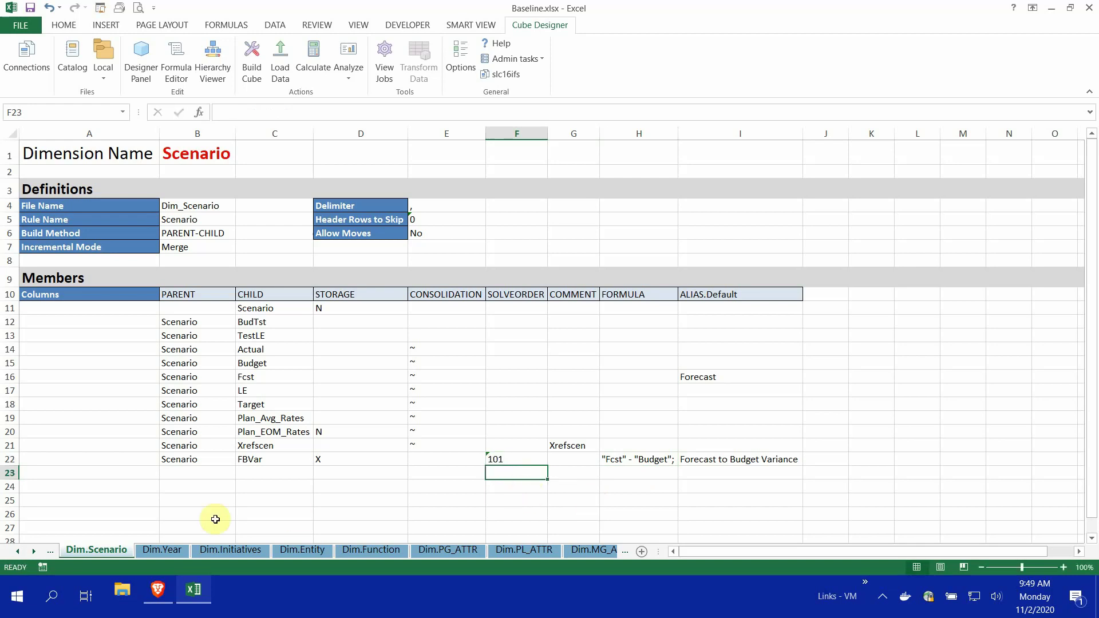
Return to Essbase.Stats.Baseline, open Optimize Cube, and cancel a first Create Baseline attempt
{"action": "right_click", "coordinate": [18, 551]}
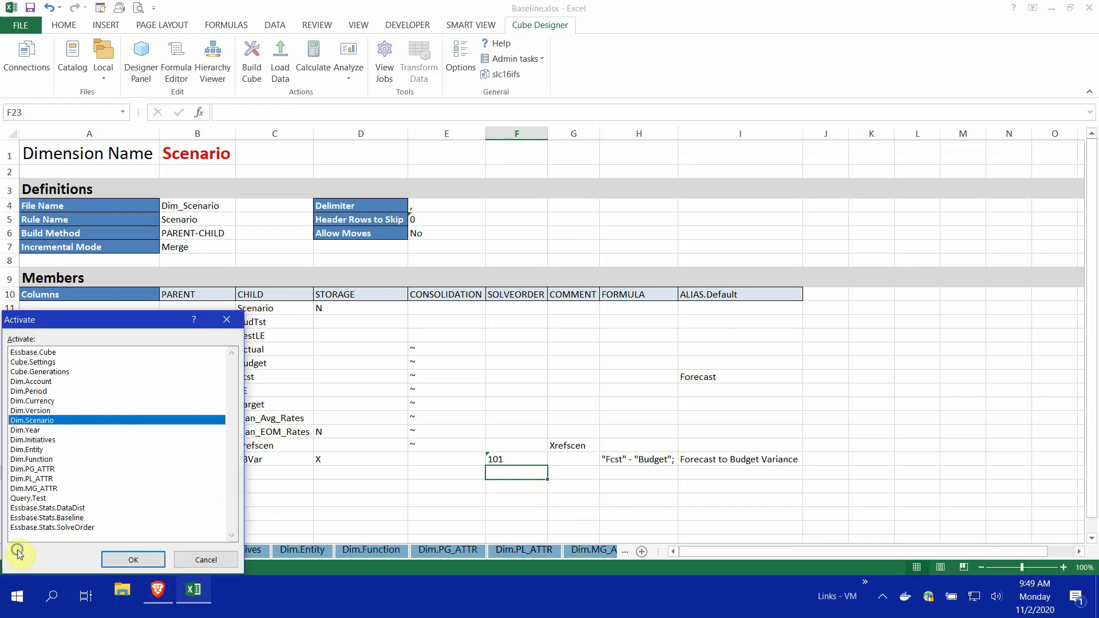
{"action": "double_click", "coordinate": [63, 518]}
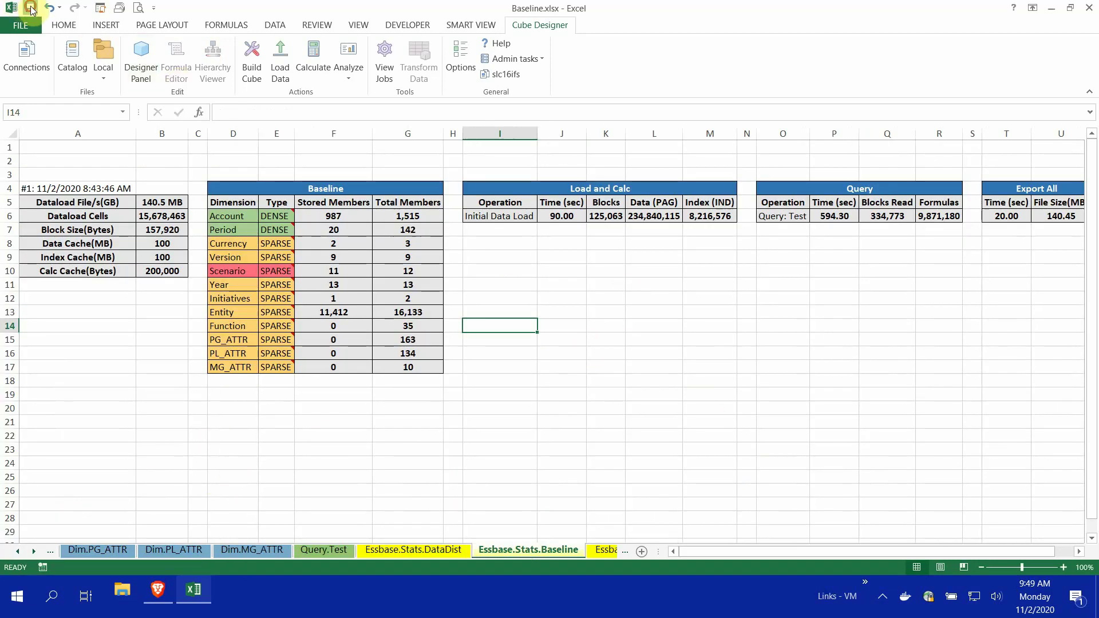
{"action": "left_click", "coordinate": [541, 59]}
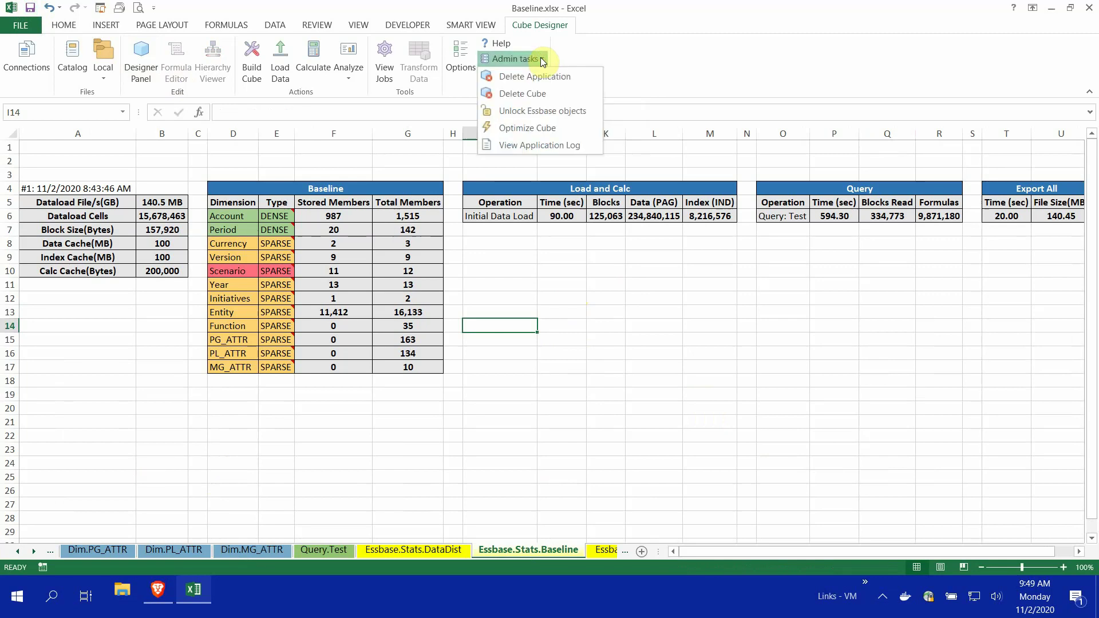
{"action": "left_click", "coordinate": [537, 127]}
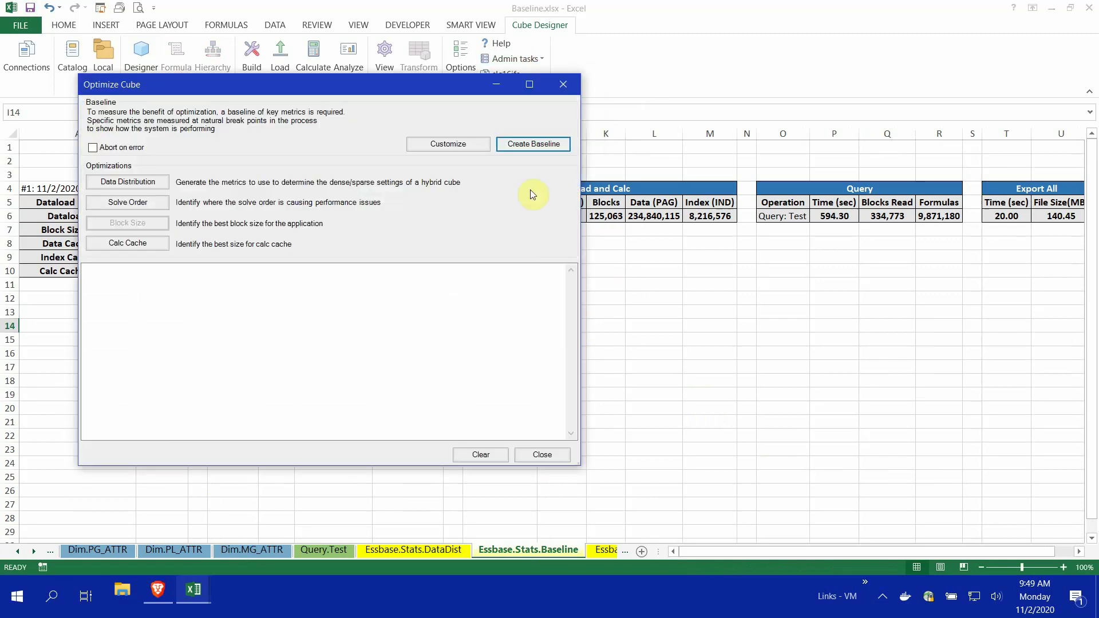
{"action": "left_click", "coordinate": [544, 145]}
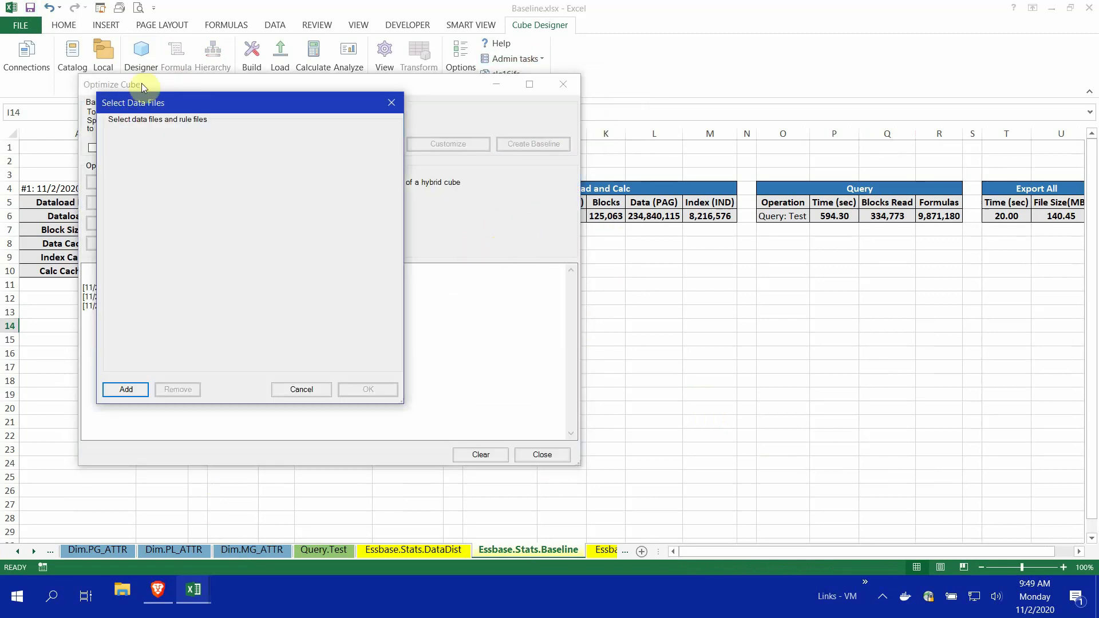
{"action": "left_click", "coordinate": [304, 389]}
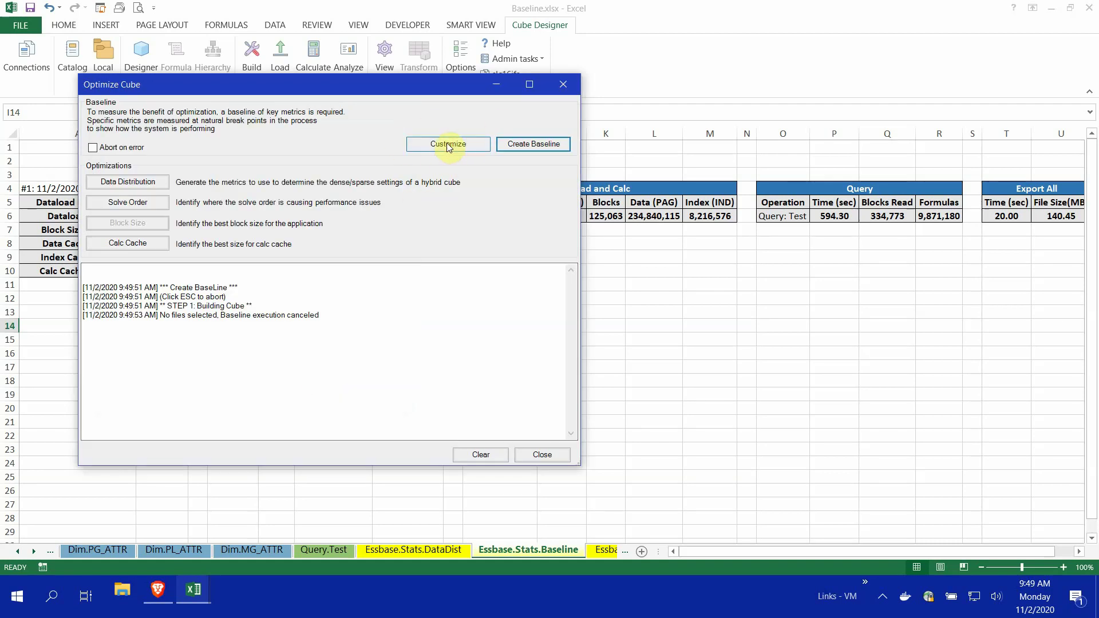
Add Export all to the customized baseline steps and start Create Baseline again
{"action": "left_click", "coordinate": [448, 147]}
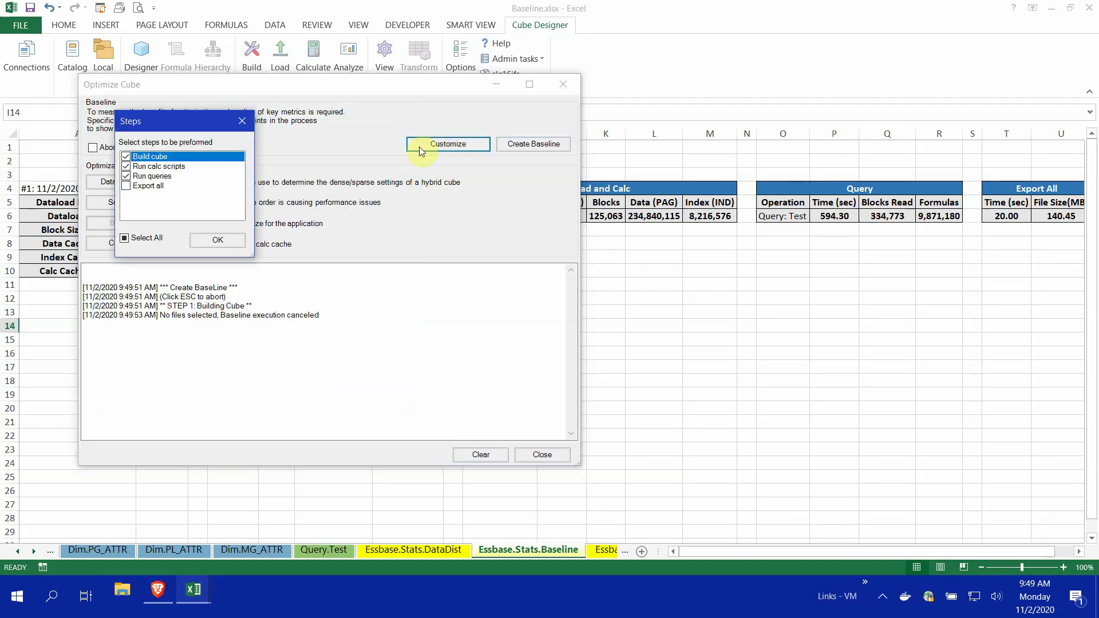
{"action": "left_click", "coordinate": [126, 186]}
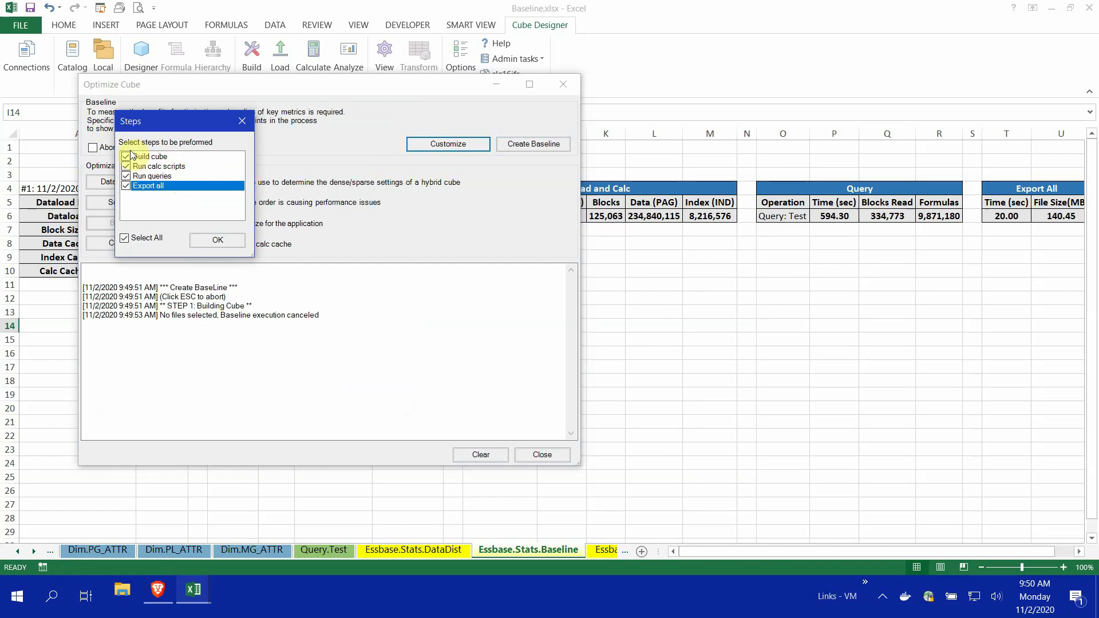
{"action": "left_click", "coordinate": [225, 241]}
{"action": "left_click", "coordinate": [526, 146]}
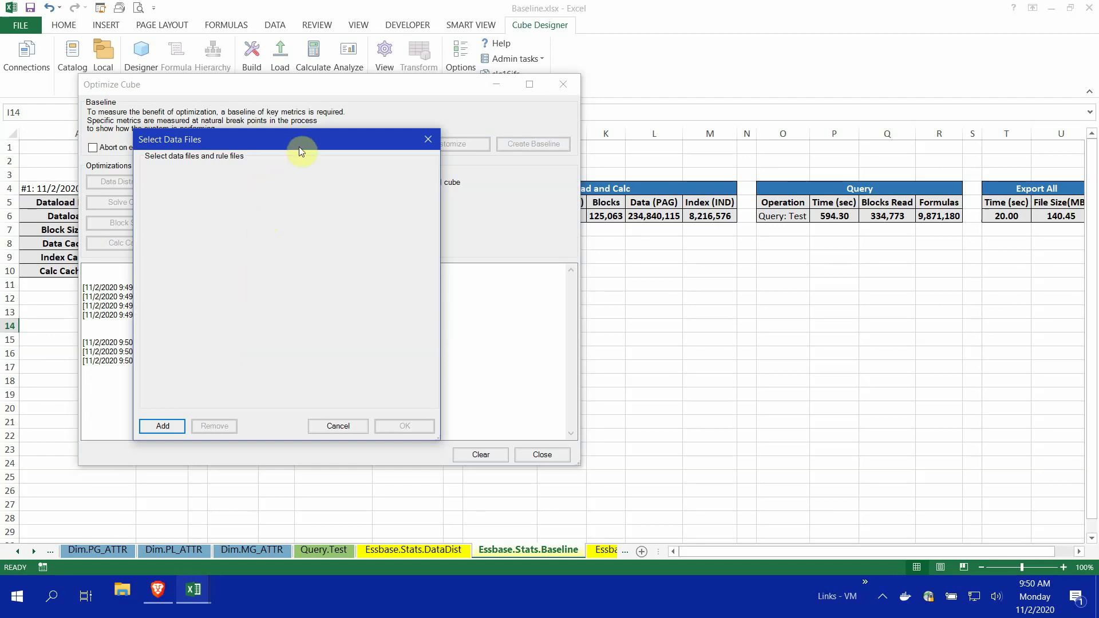
Add /shared/baseline/anondata.txt as the baseline's data file
{"action": "left_click", "coordinate": [158, 425]}
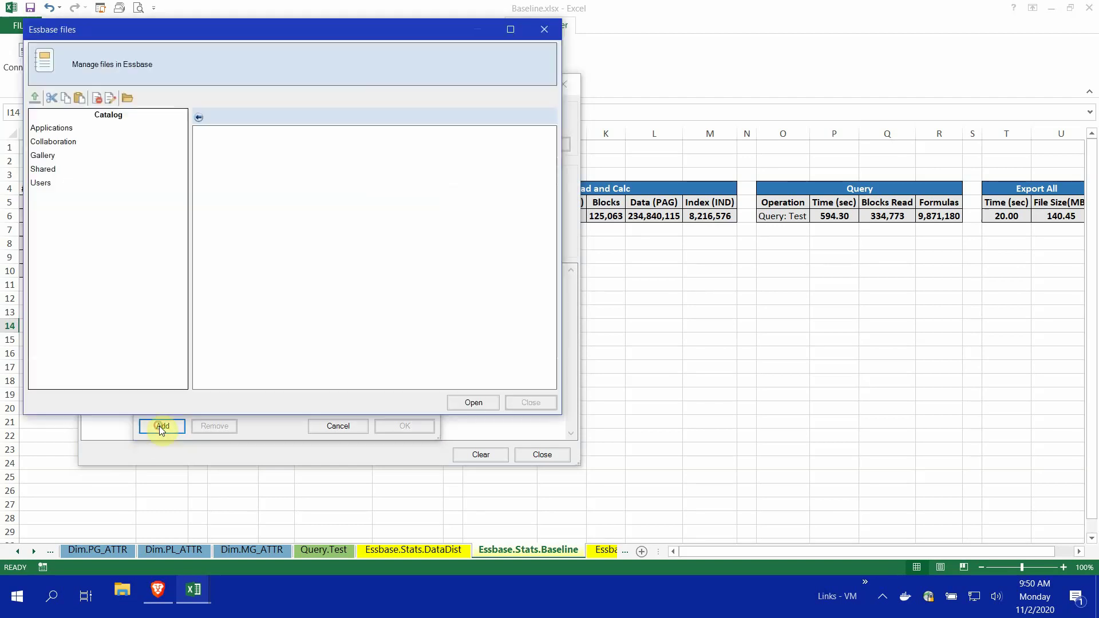
{"action": "double_click", "coordinate": [232, 138]}
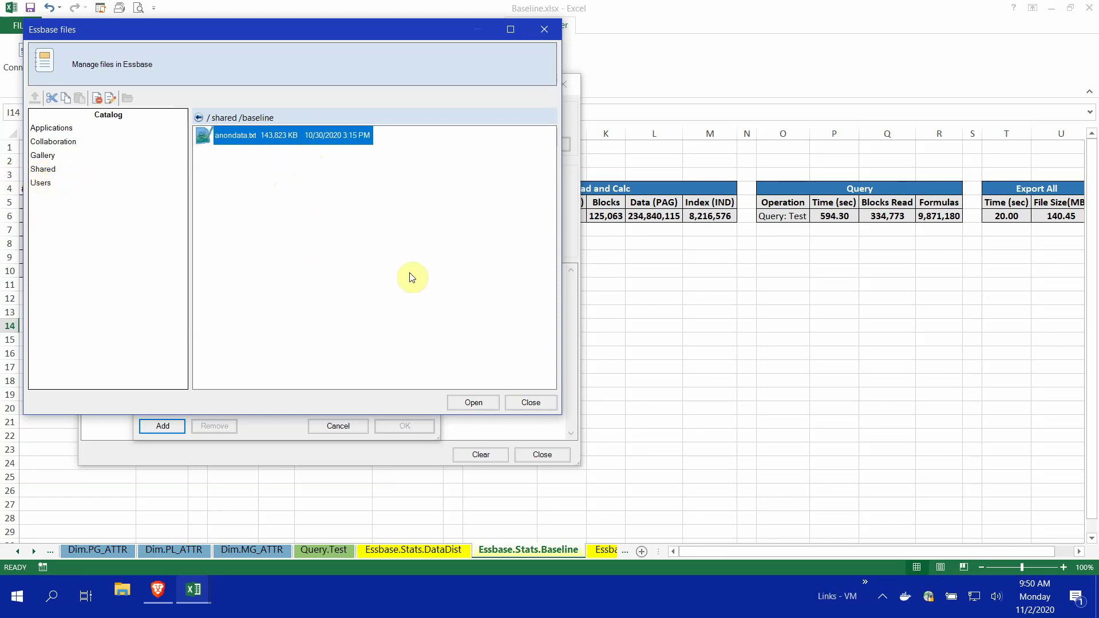
{"action": "left_click", "coordinate": [475, 401]}
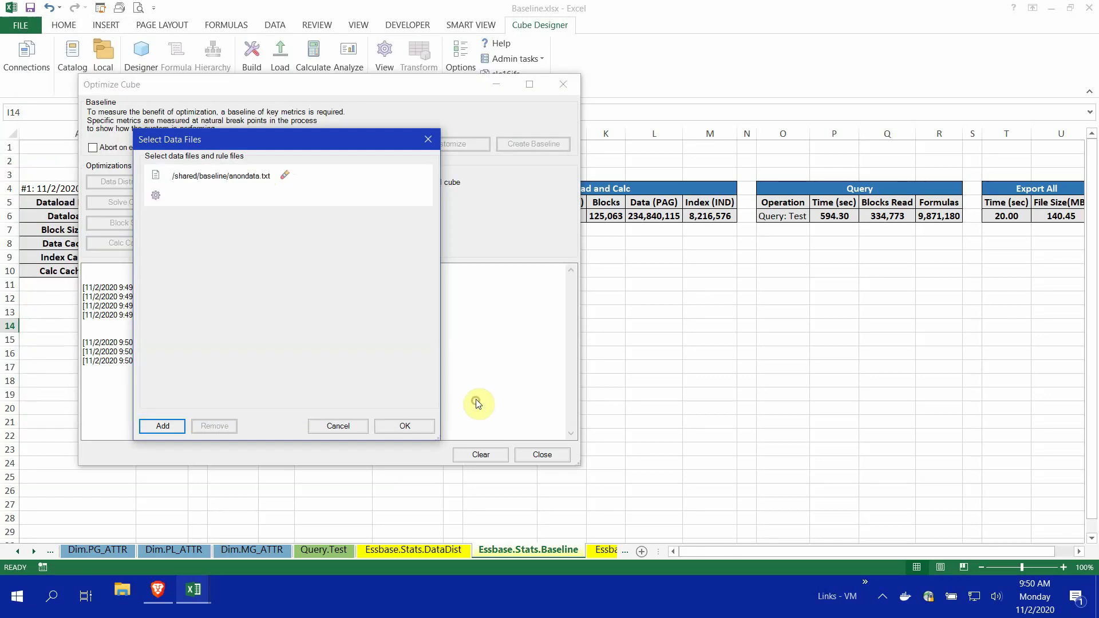
Confirm anondata.txt and let the baseline run until the Smart View connection warning appears
{"action": "left_click", "coordinate": [424, 424]}
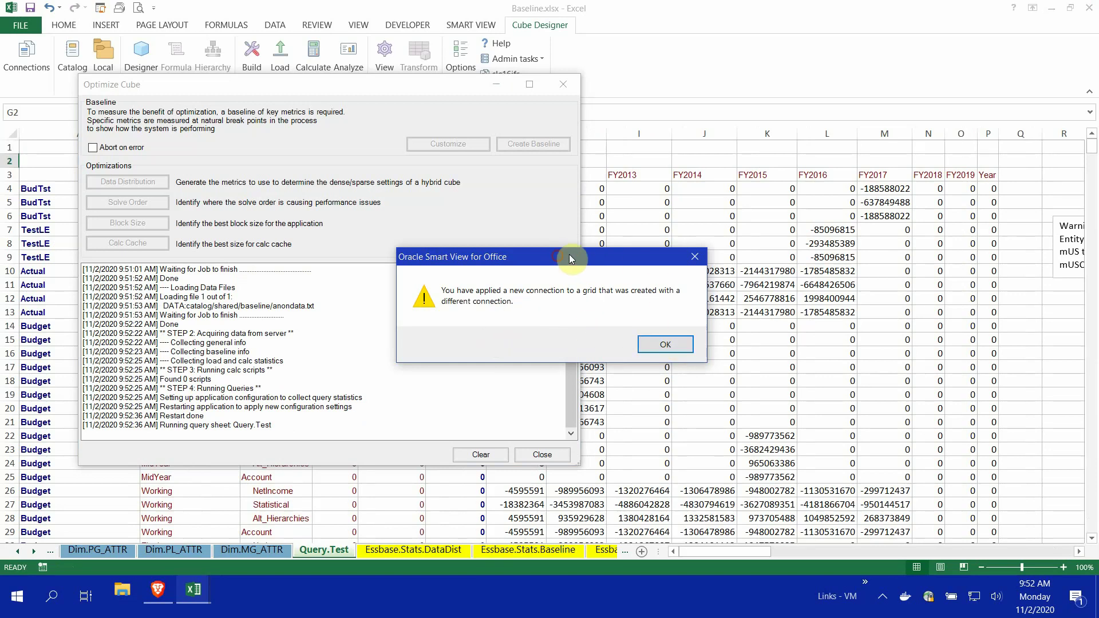
Move aside and dismiss the Smart View connection warning so baseline run #2 finishes
{"action": "left_click_drag", "start_coordinate": [569, 257], "coordinate": [581, 253]}
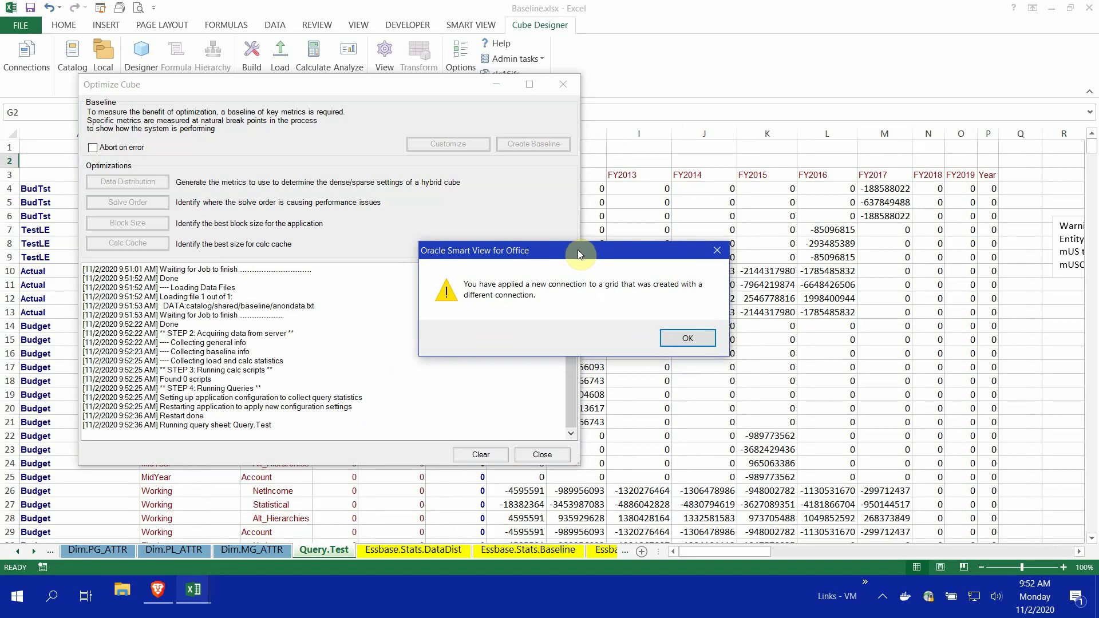
{"action": "left_click", "coordinate": [687, 337]}
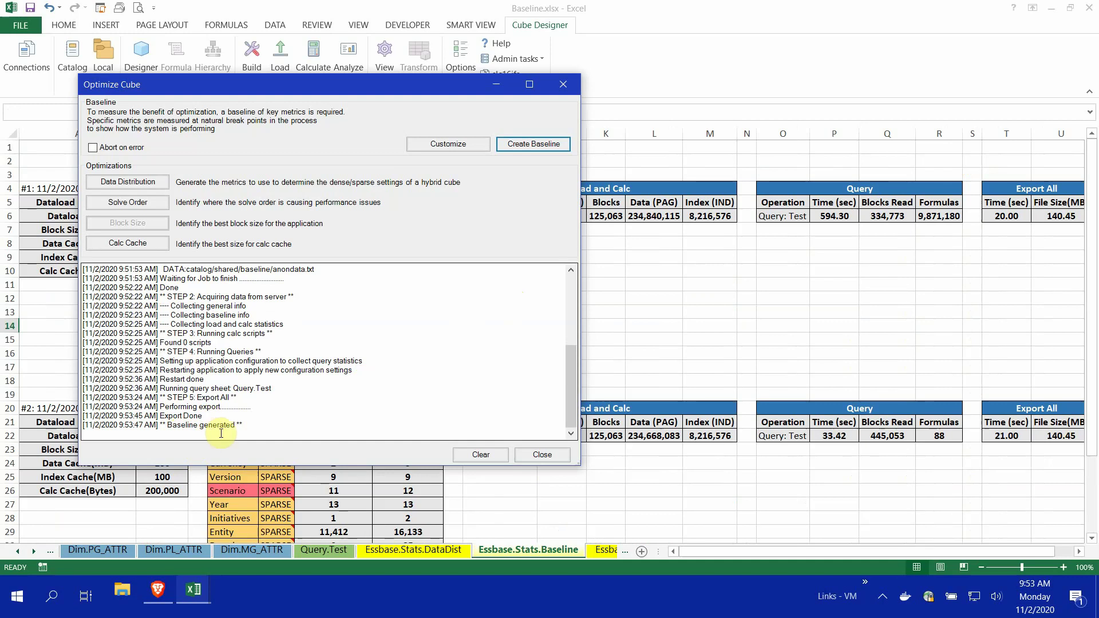
Close Optimize Cube and compare run #2's 33.42-second query with run #1's 594.30 seconds
{"action": "left_click", "coordinate": [547, 454]}
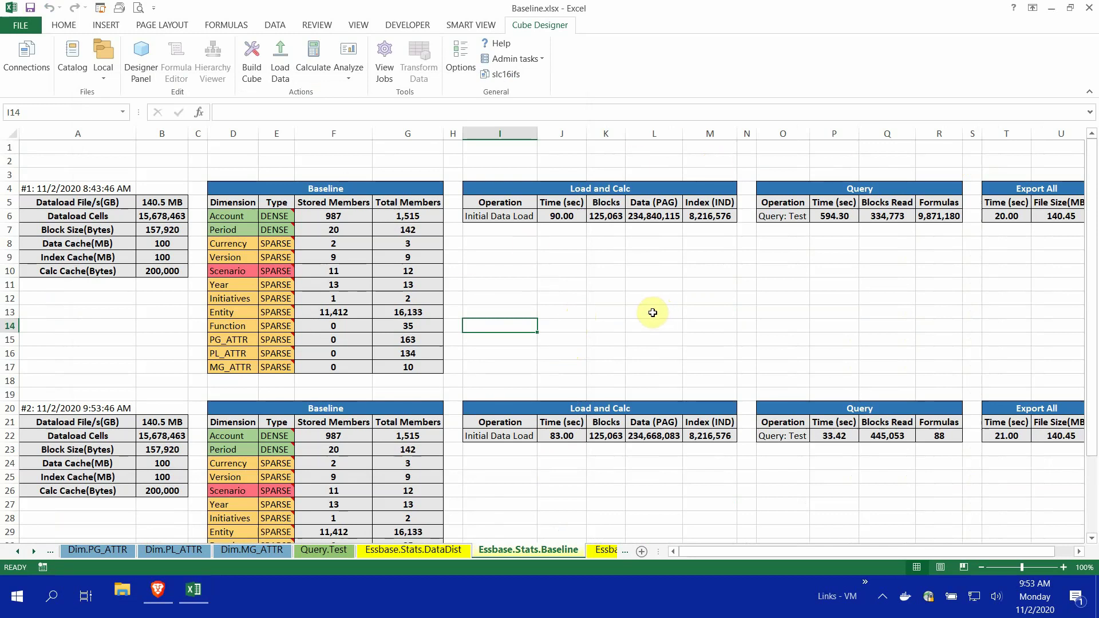
{"action": "scroll", "coordinate": [653, 315], "scroll_direction": "down", "scroll_amount": 1}
{"action": "scroll", "coordinate": [647, 316], "scroll_direction": "down", "scroll_amount": 1}
{"action": "scroll", "coordinate": [647, 317], "scroll_direction": "up", "scroll_amount": 1}
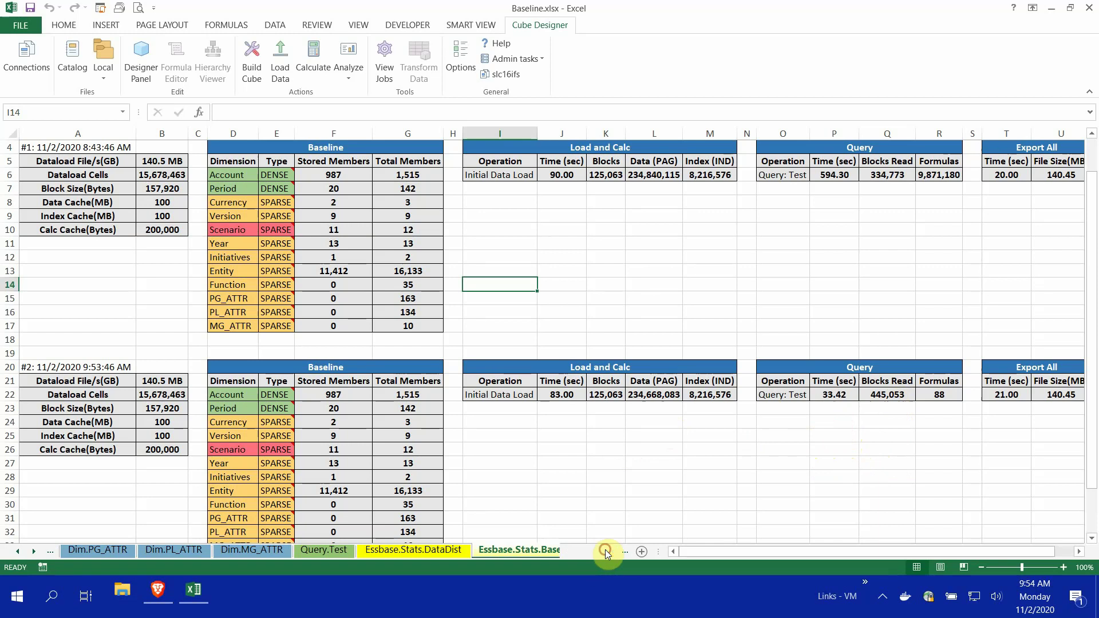
Run the solve order analysis from Optimize Cube on the Essbase.Stats.SolveOrder sheet
{"action": "left_click", "coordinate": [604, 550]}
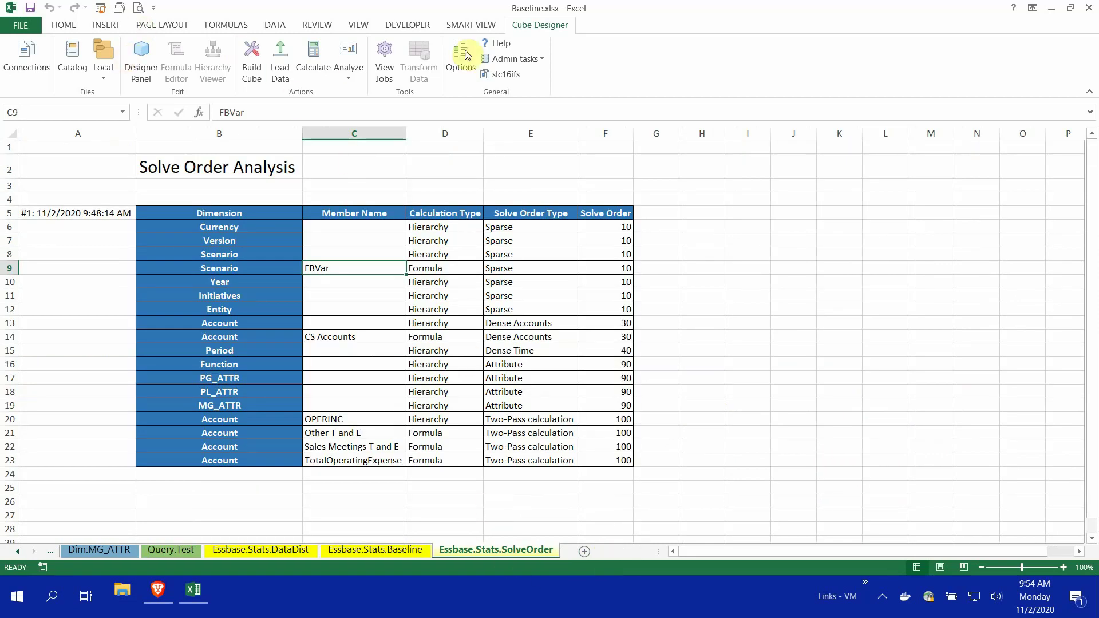
{"action": "left_click", "coordinate": [543, 60]}
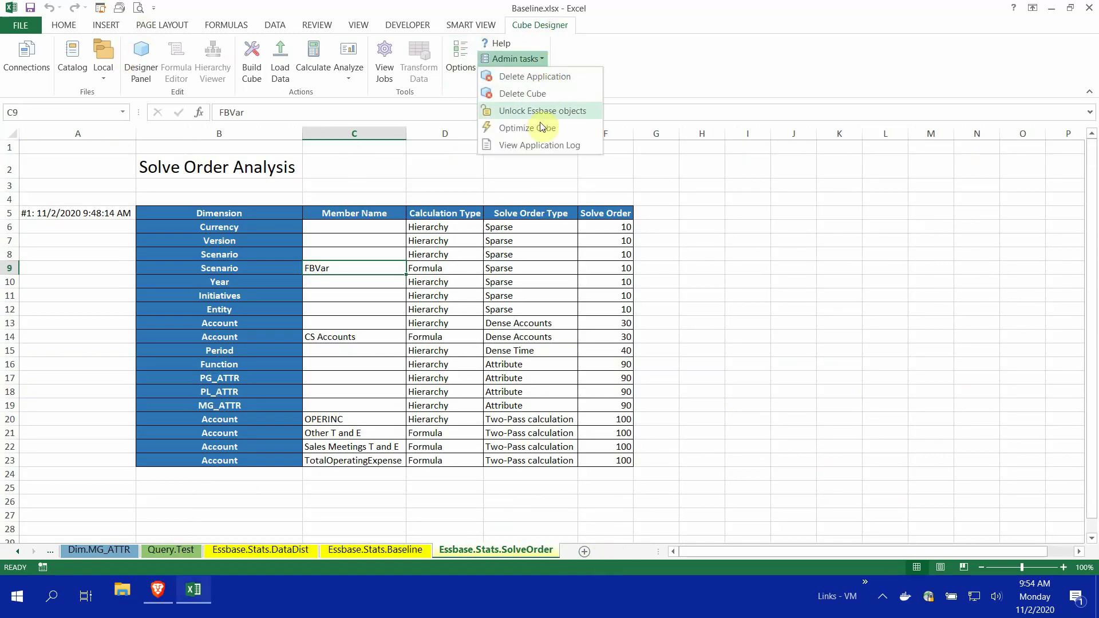
{"action": "left_click", "coordinate": [524, 127]}
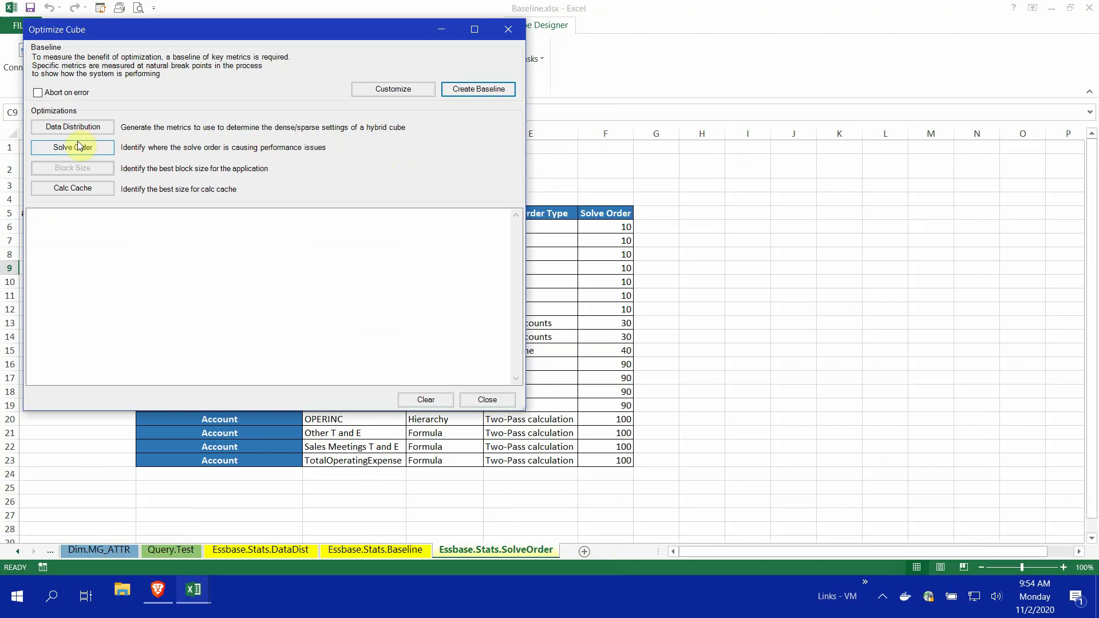
{"action": "left_click", "coordinate": [80, 148]}
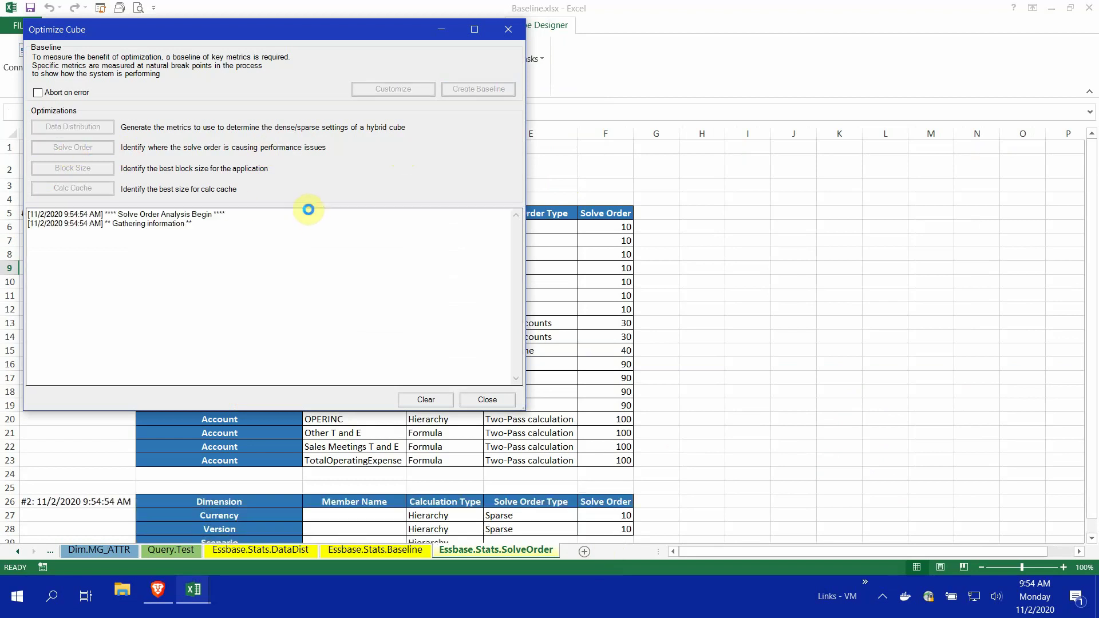
{"action": "left_click", "coordinate": [488, 399]}
Check FBVar's solve order of 101 in F44, then return to Essbase.Stats.Baseline
{"action": "scroll", "coordinate": [764, 401], "scroll_direction": "down", "scroll_amount": 3}
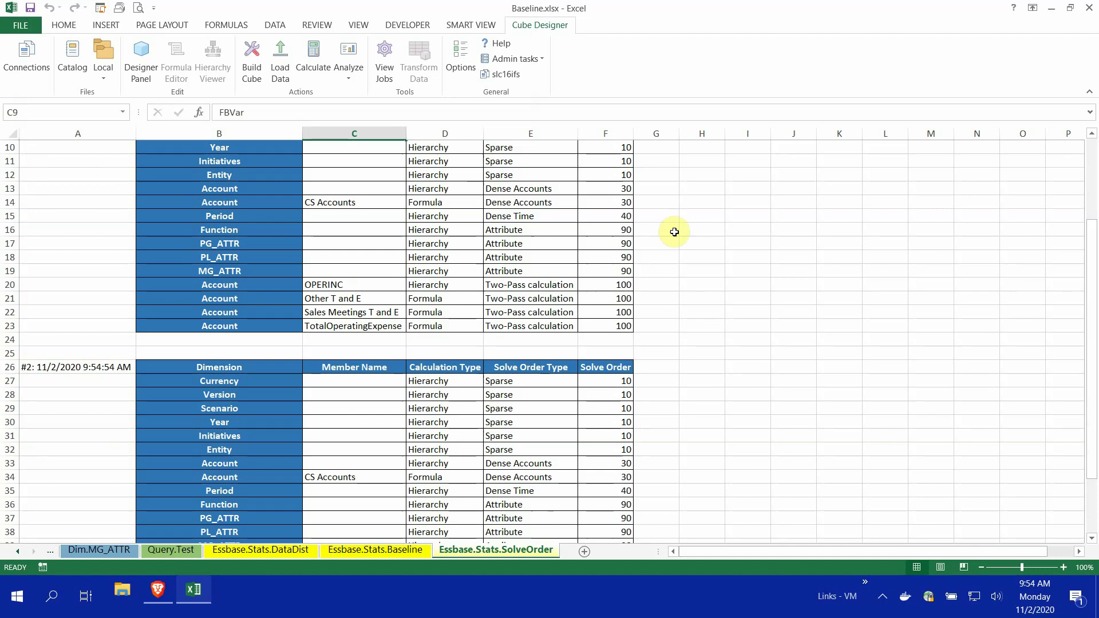
{"action": "scroll", "coordinate": [674, 231], "scroll_direction": "up", "scroll_amount": 1}
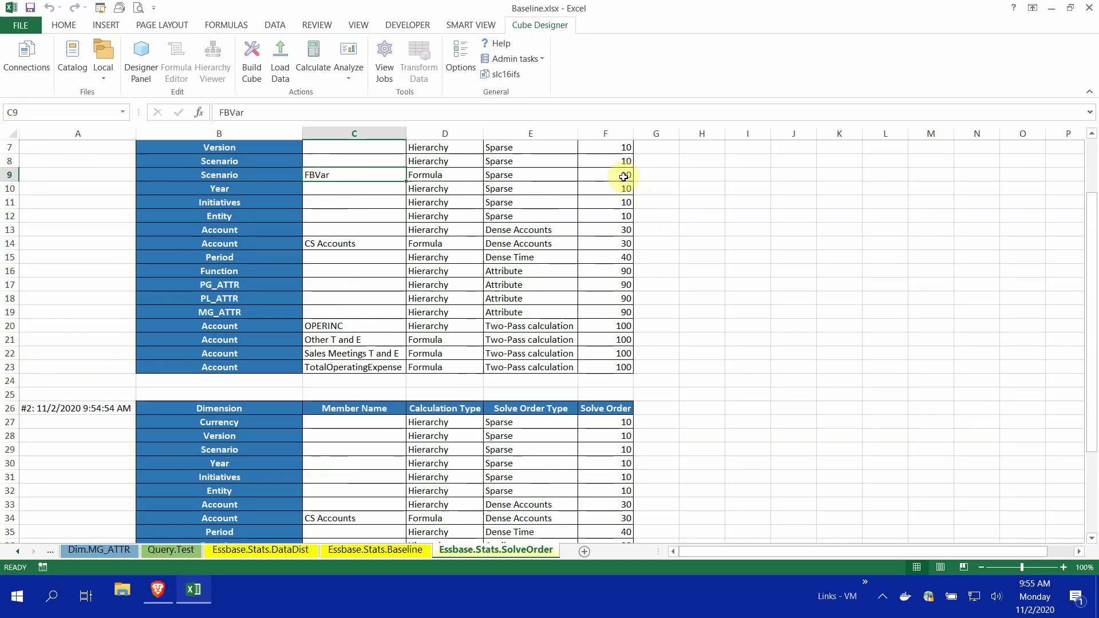
{"action": "scroll", "coordinate": [719, 389], "scroll_direction": "down", "scroll_amount": 5}
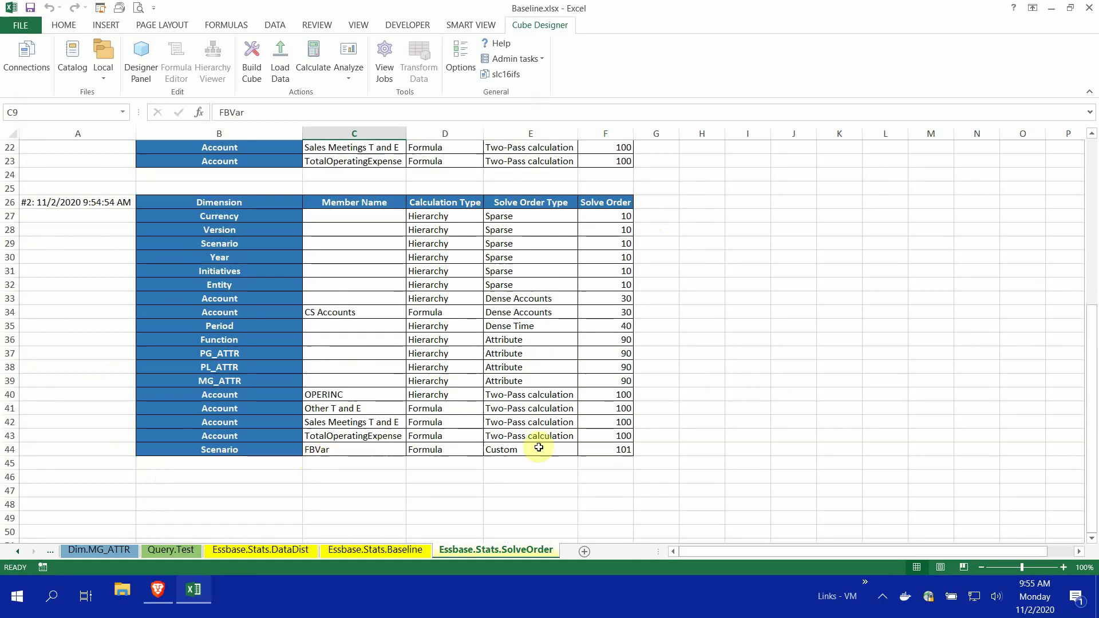
{"action": "left_click", "coordinate": [620, 449]}
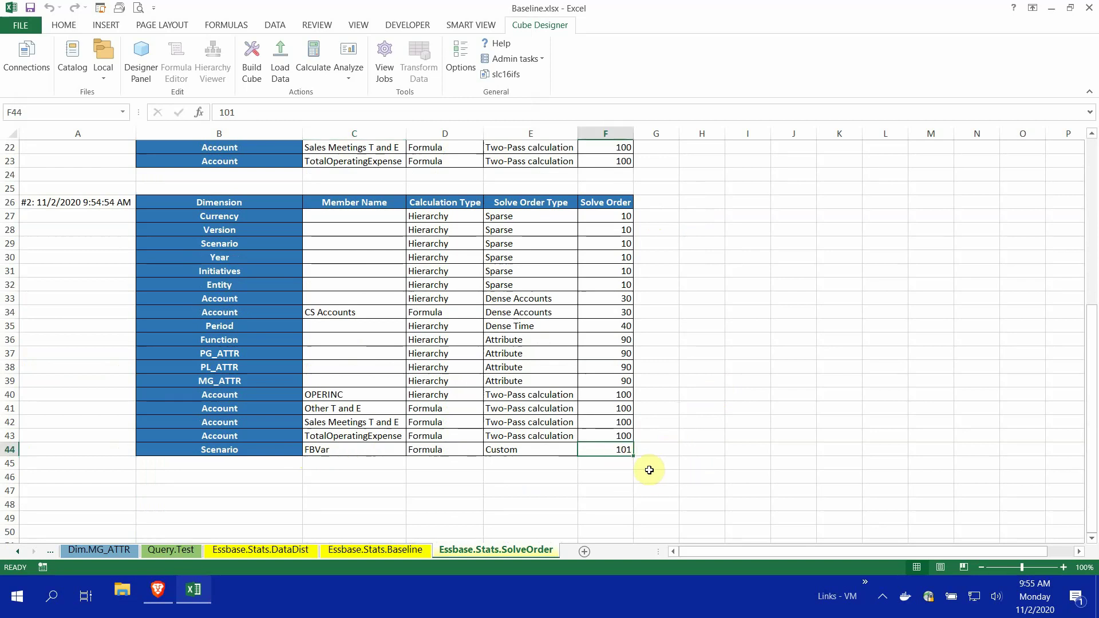
{"action": "left_click", "coordinate": [388, 550]}
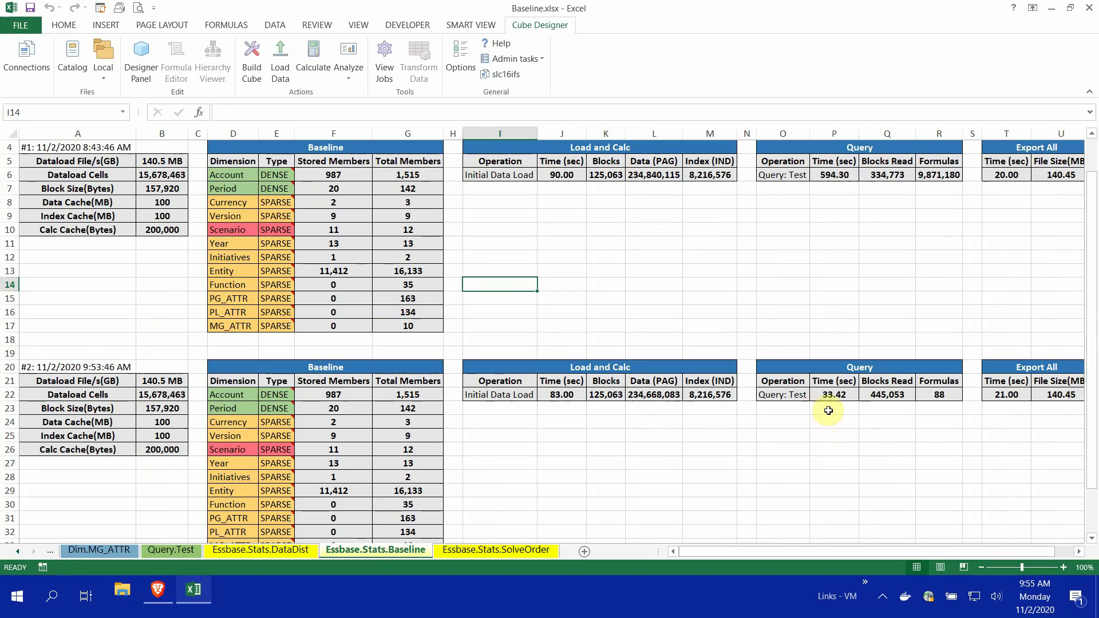
{"action": "scroll", "coordinate": [834, 410], "scroll_direction": "down", "scroll_amount": 1}
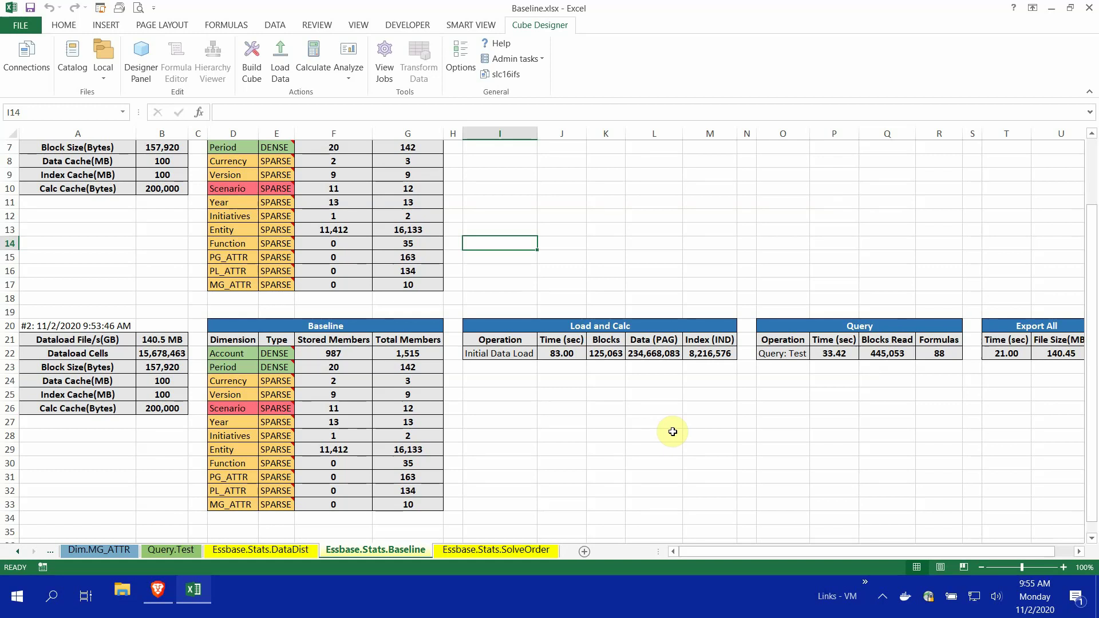
{"action": "scroll", "coordinate": [659, 421], "scroll_direction": "down", "scroll_amount": 2}
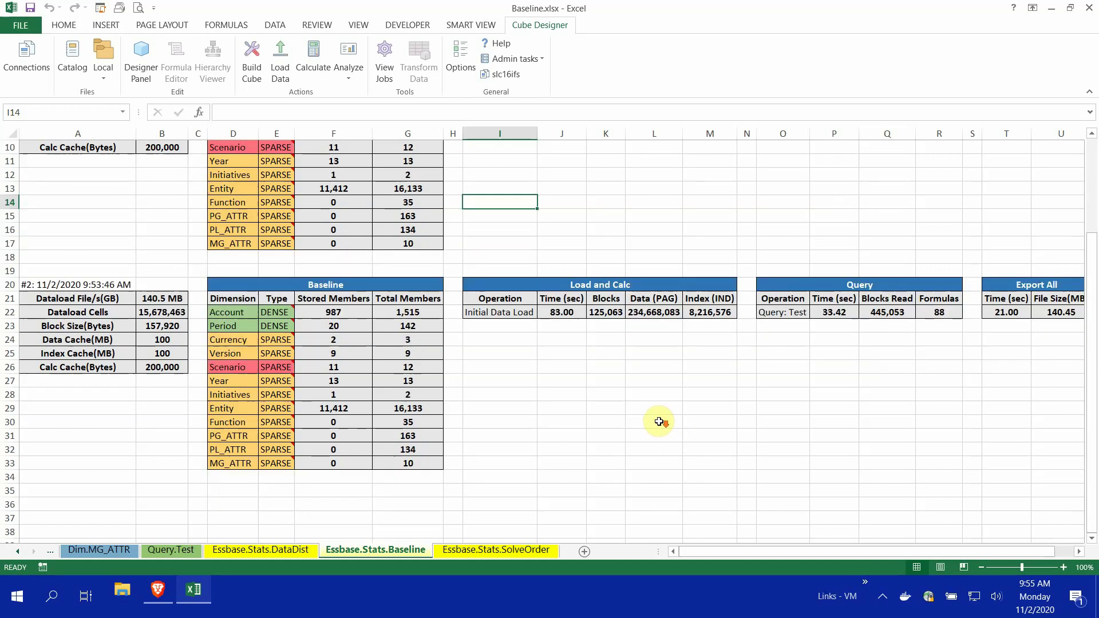
{"action": "scroll", "coordinate": [643, 413], "scroll_direction": "down", "scroll_amount": 1}
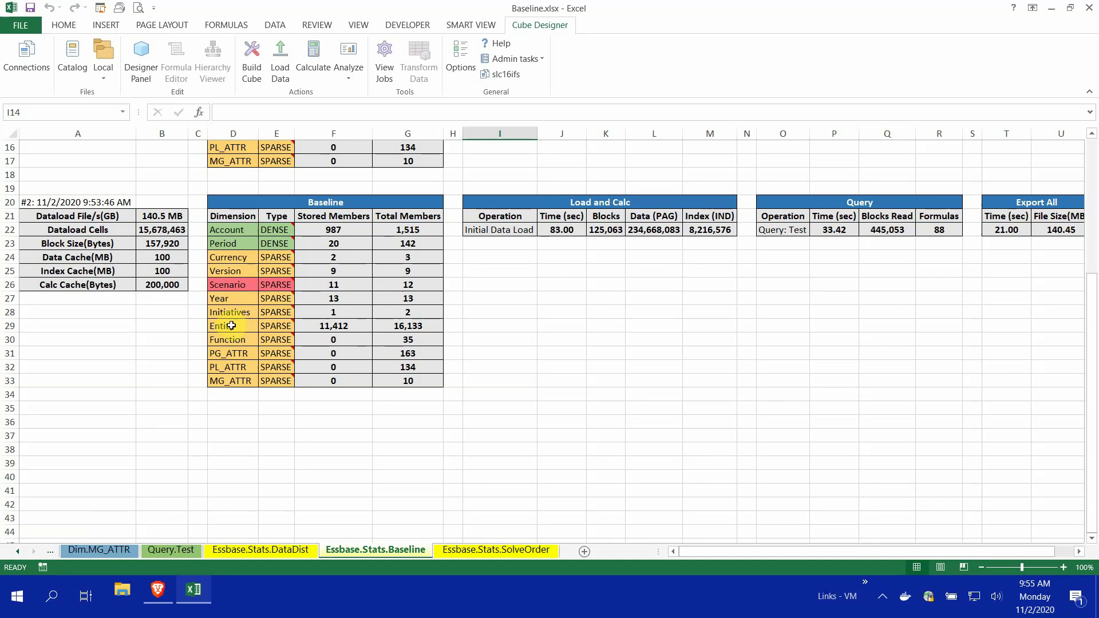
{"action": "left_click_drag", "start_coordinate": [231, 325], "coordinate": [398, 324]}
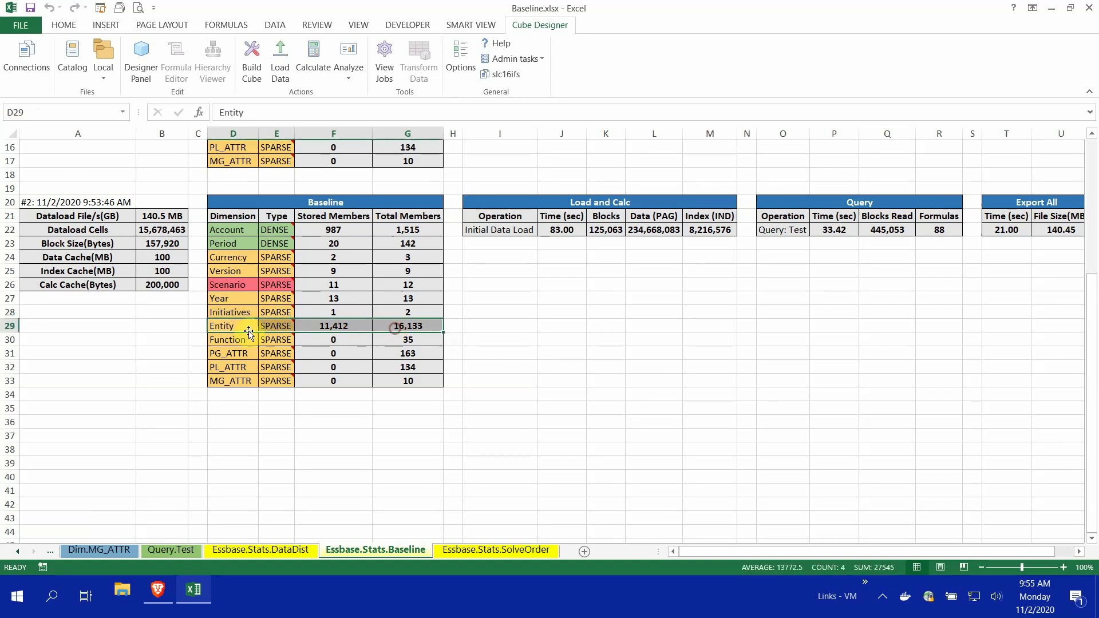
{"action": "left_click", "coordinate": [492, 343]}
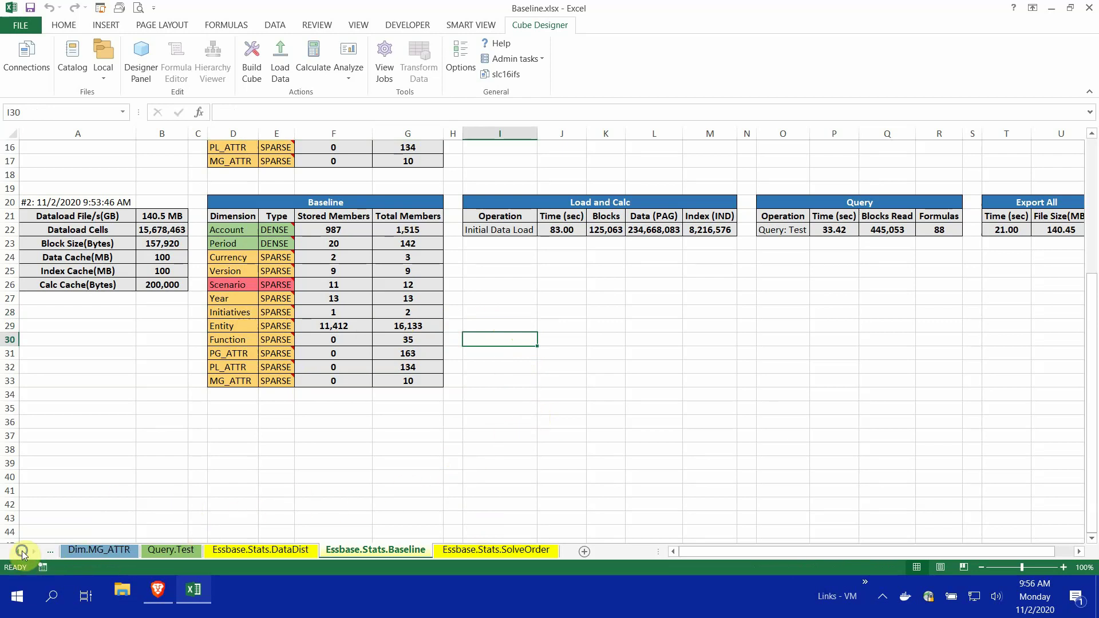
Activate the Dim.Entity sheet from the sheet list and select the first STORAGE cell
{"action": "right_click", "coordinate": [19, 551]}
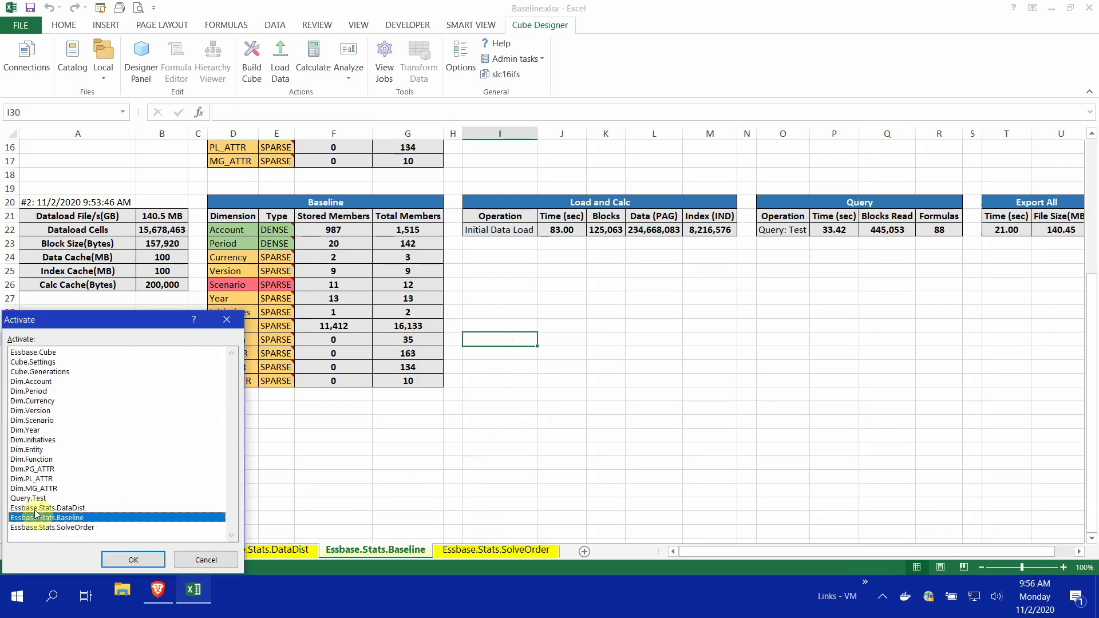
{"action": "left_click", "coordinate": [33, 451]}
{"action": "double_click", "coordinate": [34, 451]}
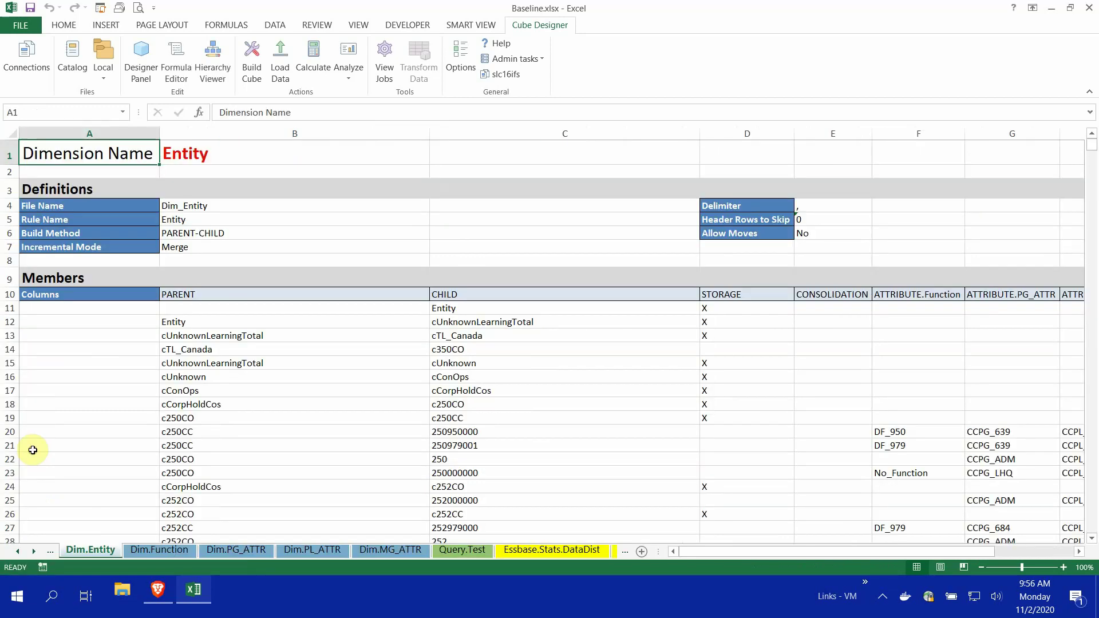
{"action": "left_click", "coordinate": [734, 308]}
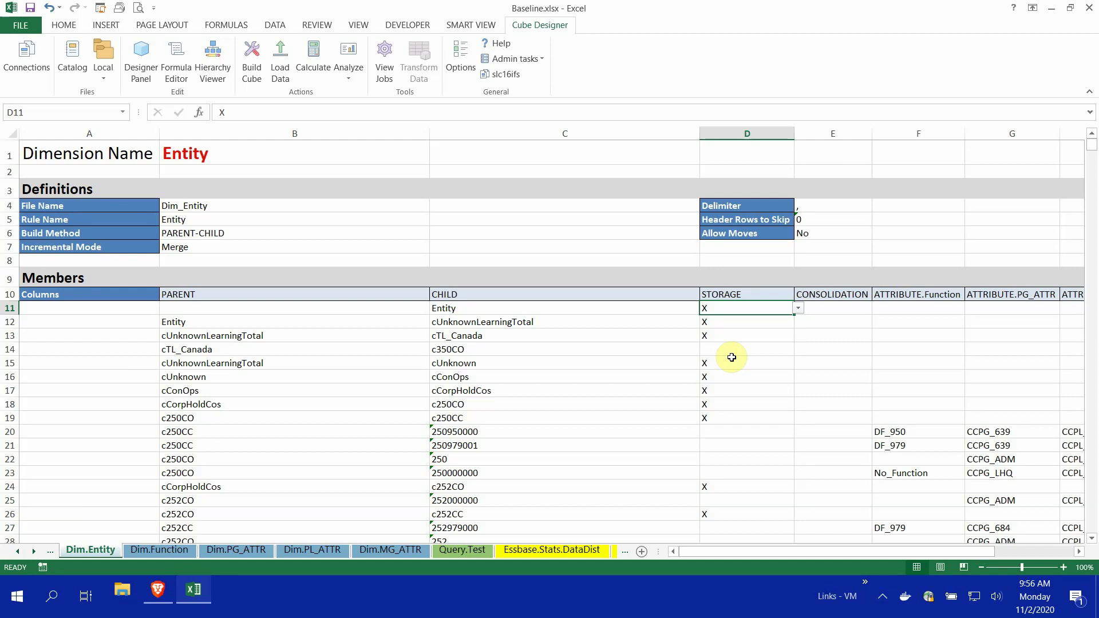
Select the STORAGE column from D11 to the last member row and clear all X marks
{"action": "key", "text": "ctrl+shift+Down"}
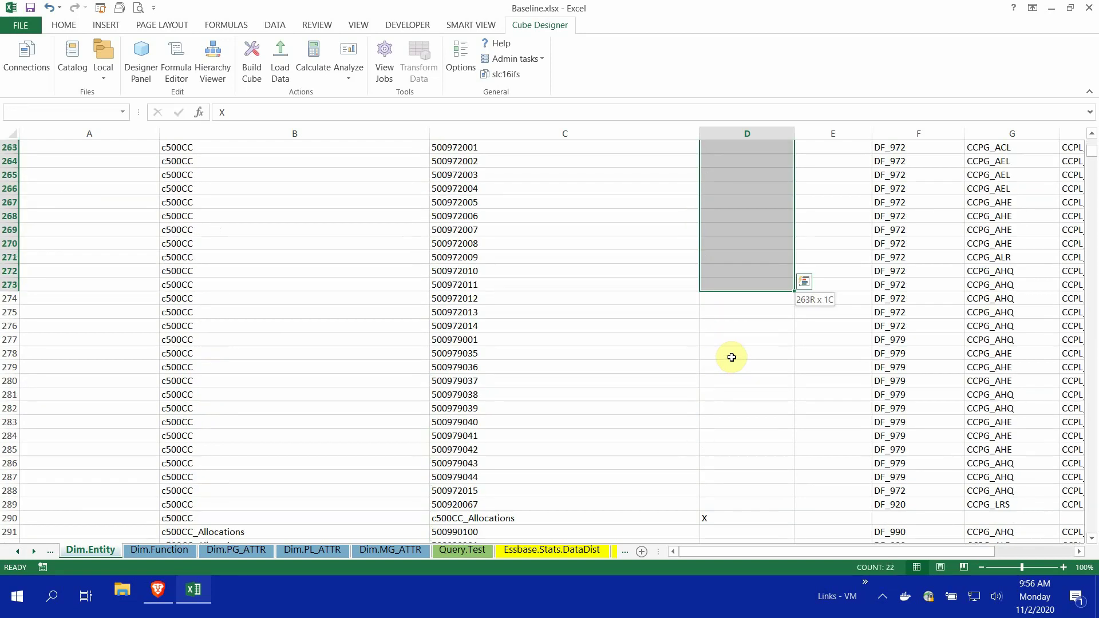
{"action": "key", "text": "ctrl+shift+Down"}
{"action": "key", "text": "ctrl+shift+Down"}
{"action": "key", "text": "ctrl+shift+Down"}
{"action": "key", "text": "ctrl+shift+Down"}
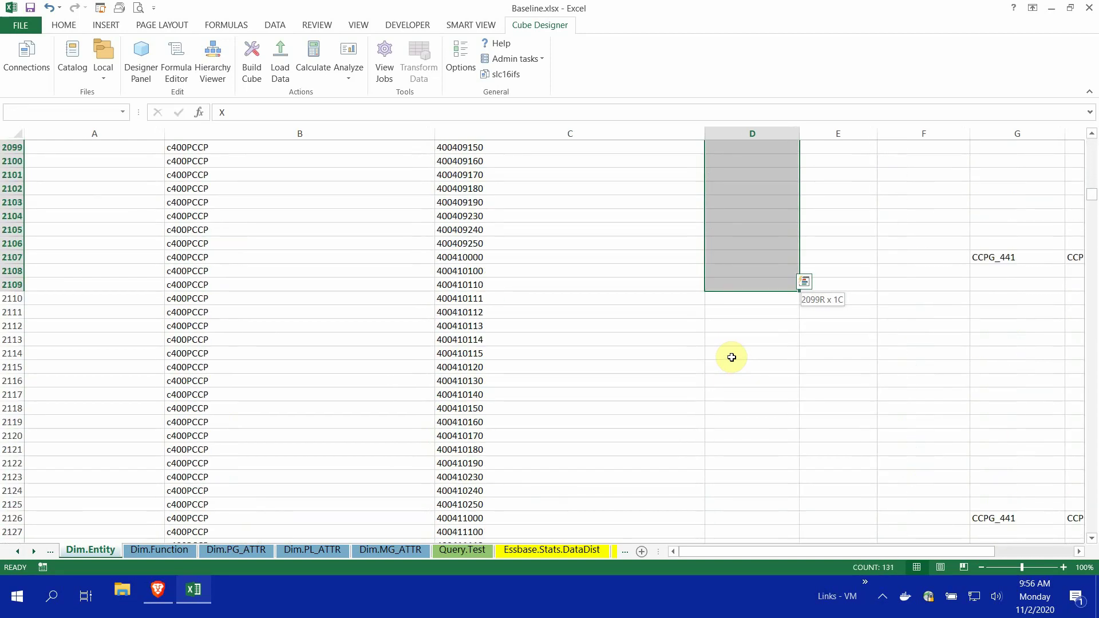
{"action": "key", "text": "ctrl+shift+Down"}
{"action": "key", "text": "ctrl+shift+Down"}
{"action": "key", "text": "ctrl+shift+Down"}
{"action": "key", "text": "ctrl+shift+Down"}
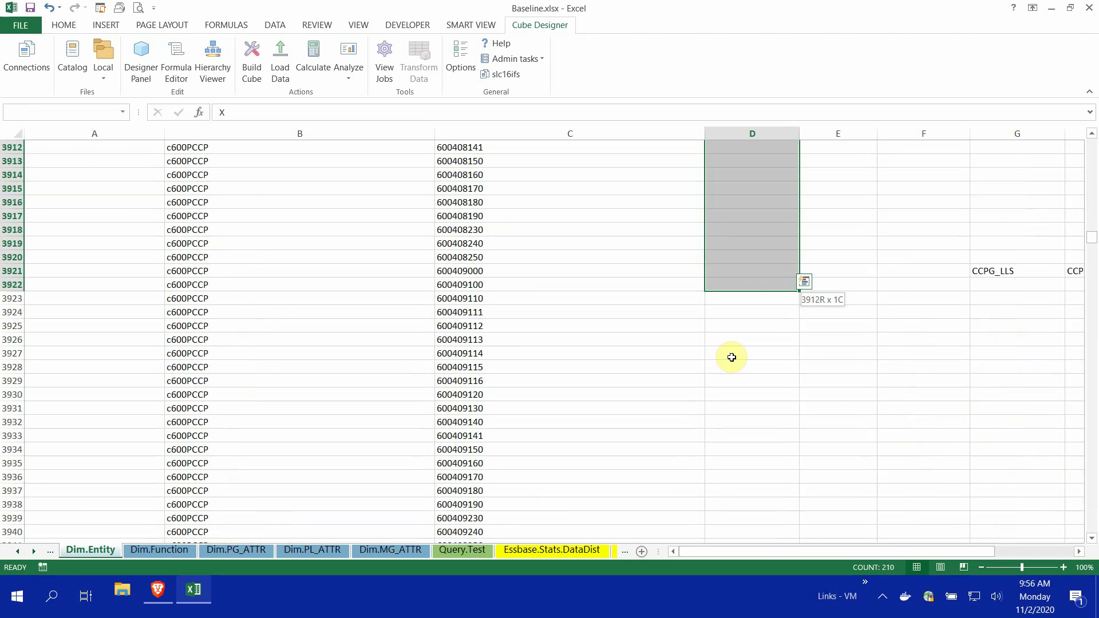
{"action": "key", "text": "ctrl+shift+Down"}
{"action": "key", "text": "ctrl+shift+Down"}
{"action": "key", "text": "ctrl+shift+Down"}
{"action": "key", "text": "ctrl+shift+Down"}
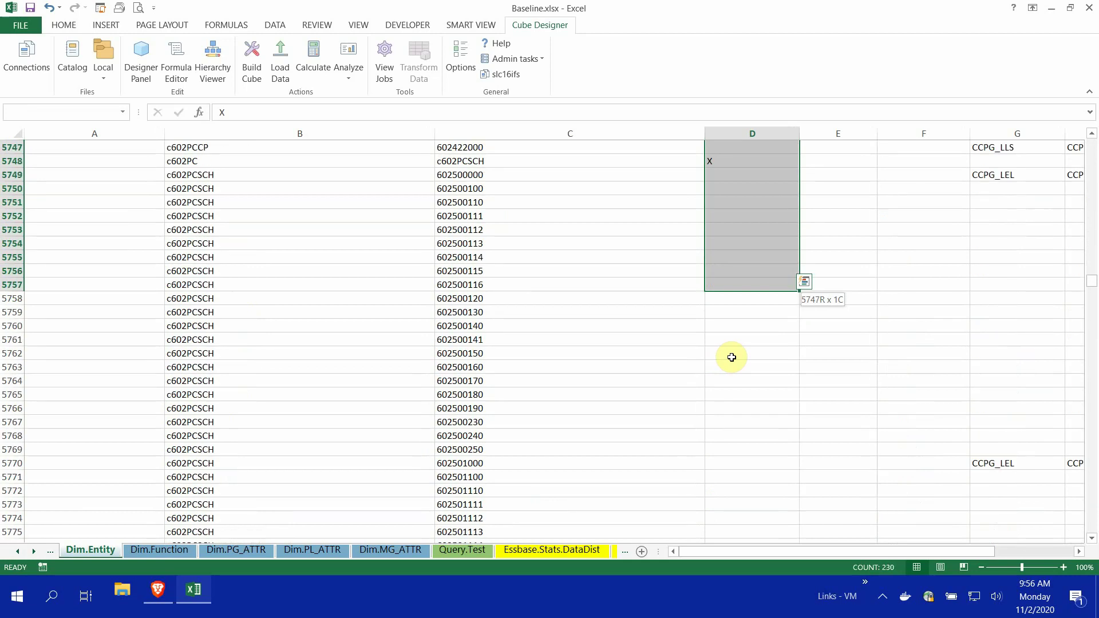
{"action": "key", "text": "ctrl+shift+Down"}
{"action": "key", "text": "ctrl+shift+Down"}
{"action": "key", "text": "ctrl+shift+Down"}
{"action": "key", "text": "ctrl+shift+Down"}
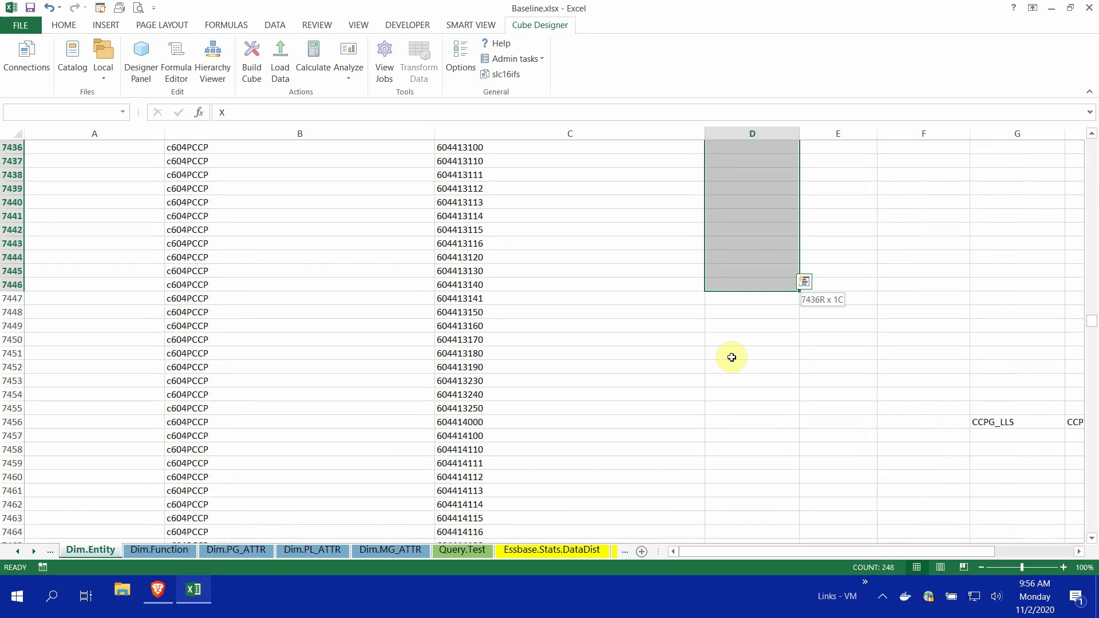
{"action": "key", "text": "ctrl+shift+Down"}
{"action": "key", "text": "ctrl+shift+Down"}
{"action": "key", "text": "ctrl+shift+Down"}
{"action": "key", "text": "ctrl+shift+Down"}
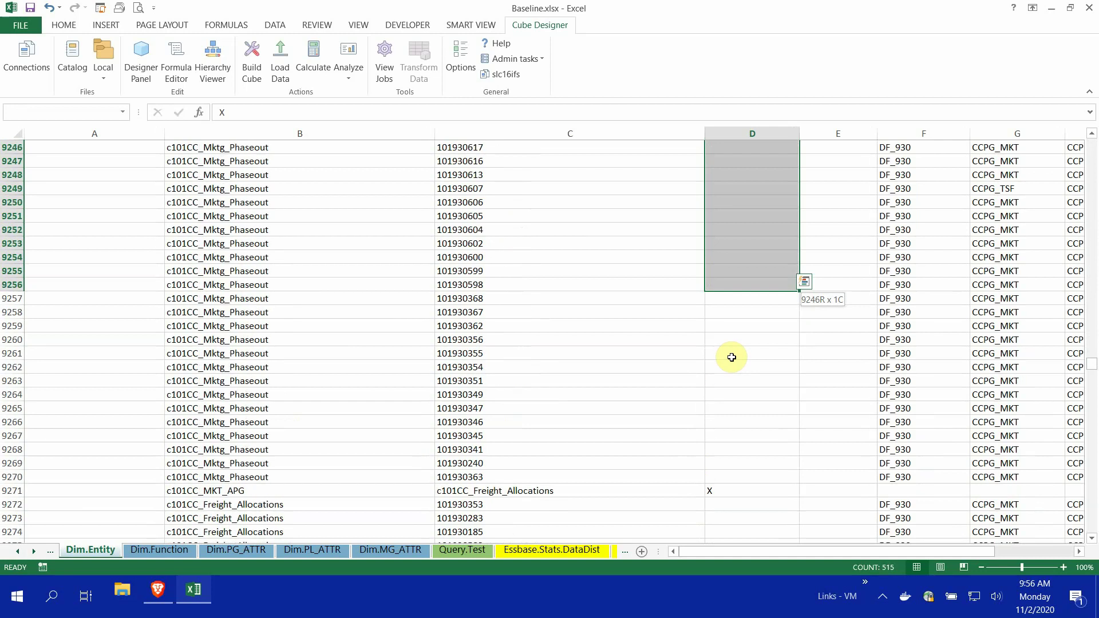
{"action": "key", "text": "ctrl+shift+Down"}
{"action": "key", "text": "ctrl+shift+Down"}
{"action": "key", "text": "ctrl+shift+Down"}
{"action": "key", "text": "ctrl+shift+Down"}
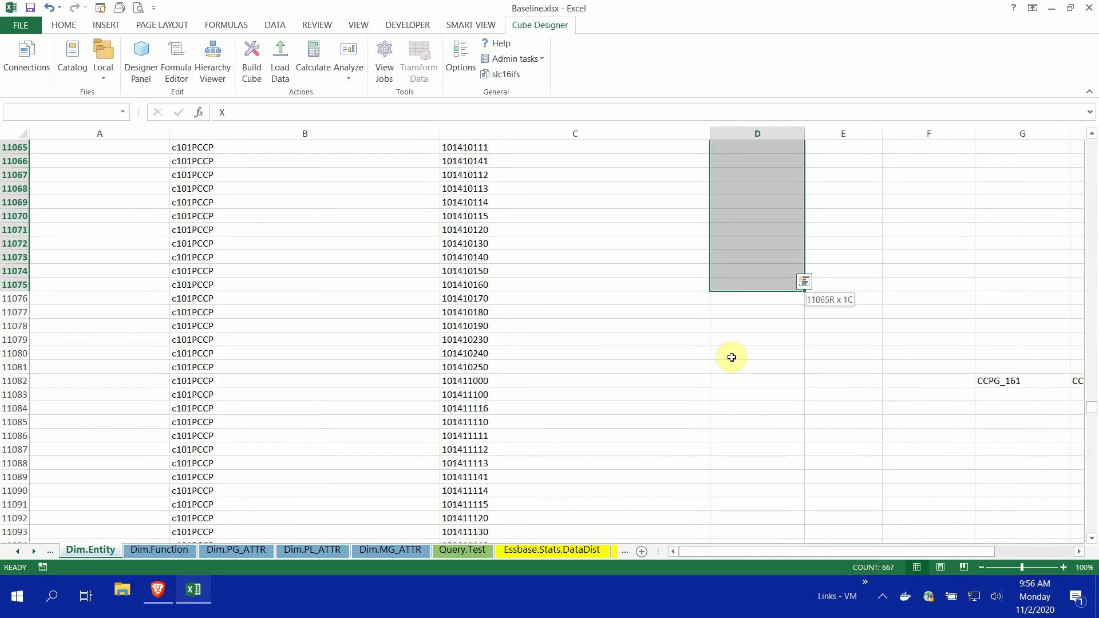
{"action": "key", "text": "ctrl+shift+Down"}
{"action": "key", "text": "ctrl+shift+Down"}
{"action": "key", "text": "ctrl+shift+Down"}
{"action": "key", "text": "ctrl+shift+Down"}
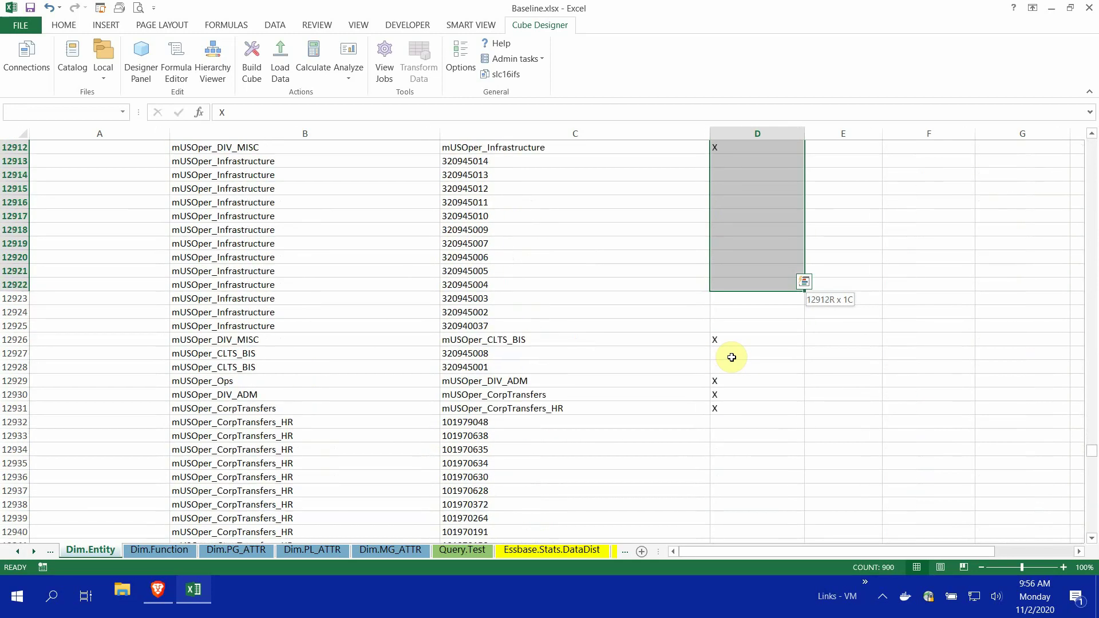
{"action": "key", "text": "ctrl+shift+Down"}
{"action": "key", "text": "ctrl+shift+Down"}
{"action": "key", "text": "ctrl+shift+Down"}
{"action": "key", "text": "ctrl+shift+Down"}
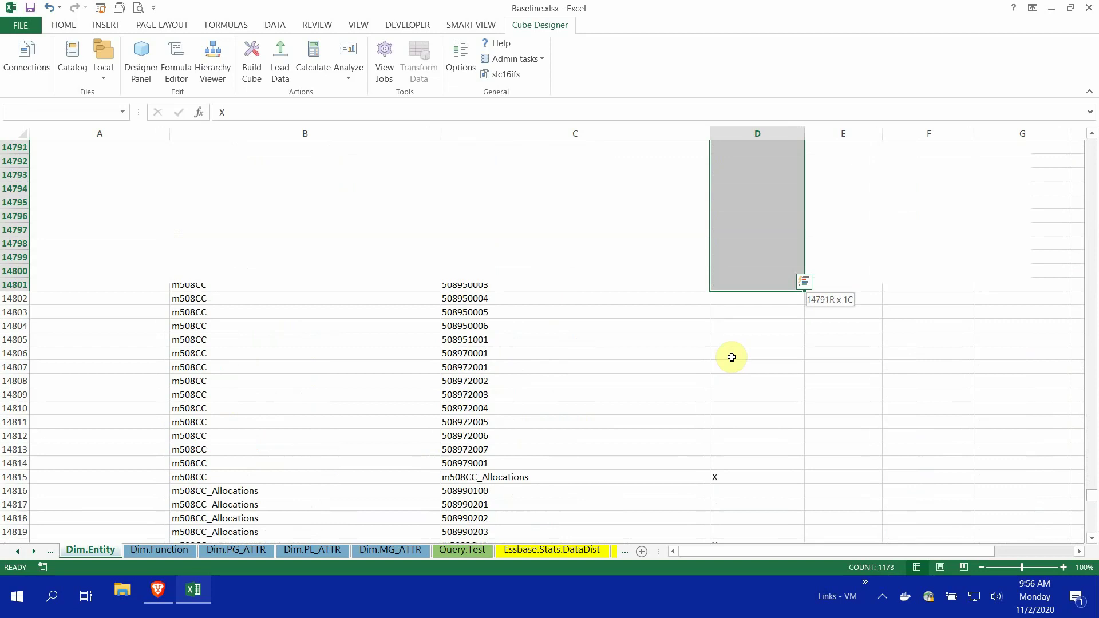
{"action": "key", "text": "ctrl+shift+Down"}
{"action": "key", "text": "ctrl+shift+Down"}
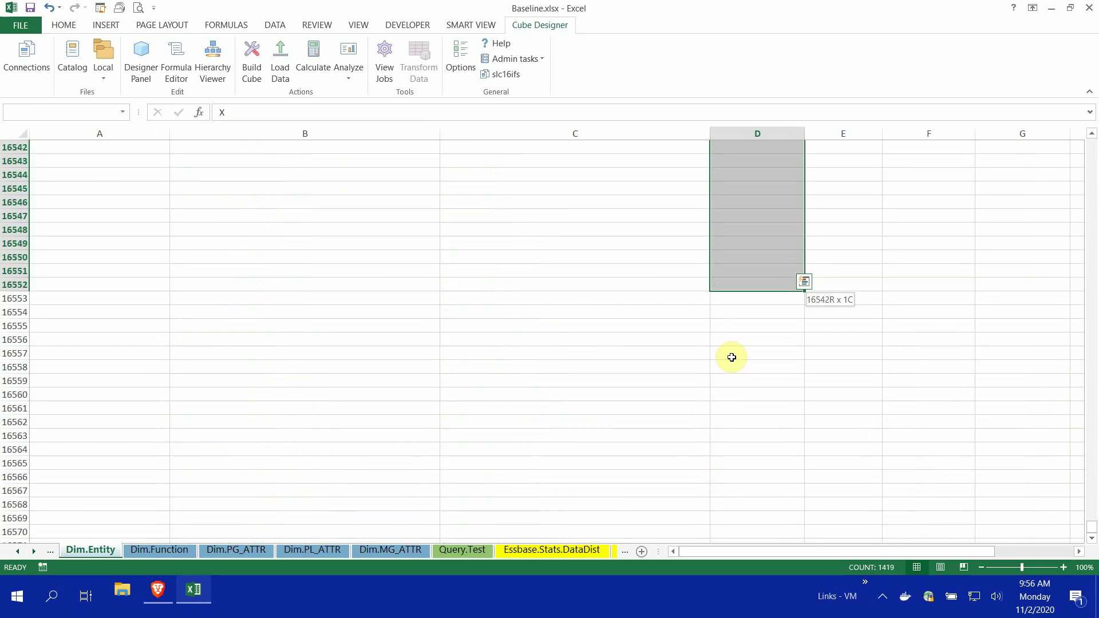
{"action": "key", "text": "ctrl+BackSpace"}
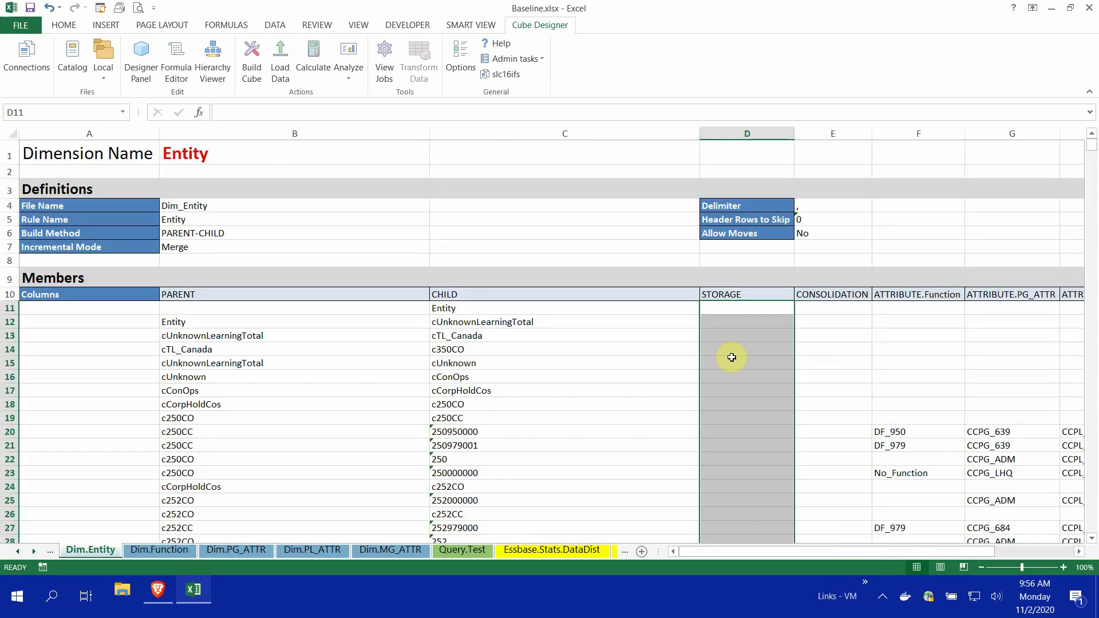
{"action": "left_click", "coordinate": [60, 152]}
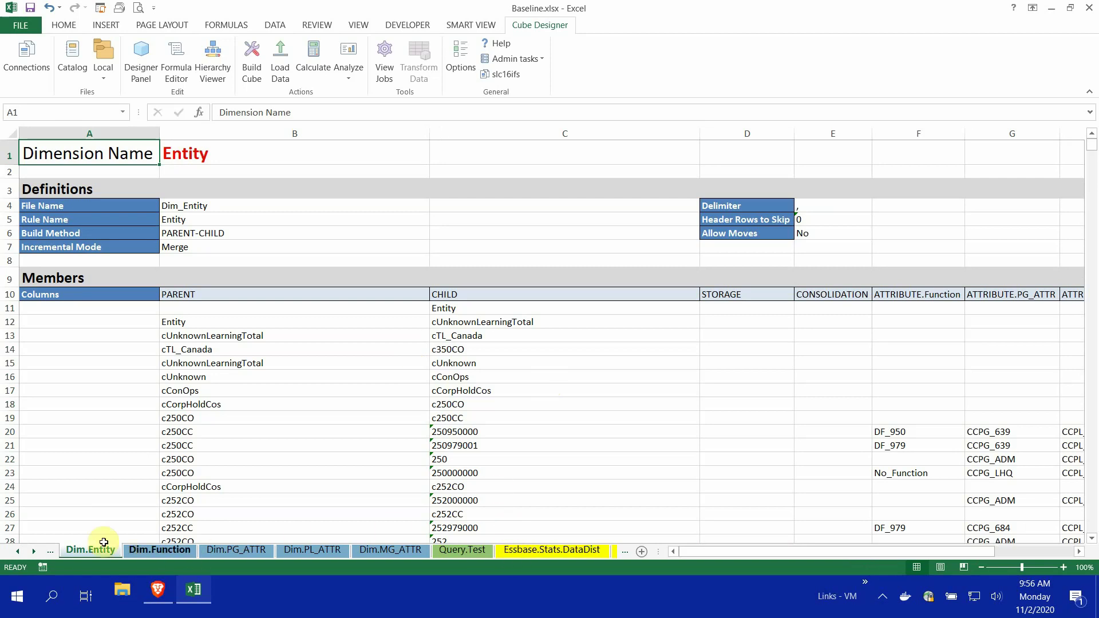
Open the Cube Designer panel and load application Baseline, cube Basic from the sheet
{"action": "left_click", "coordinate": [34, 551]}
{"action": "left_click", "coordinate": [34, 552]}
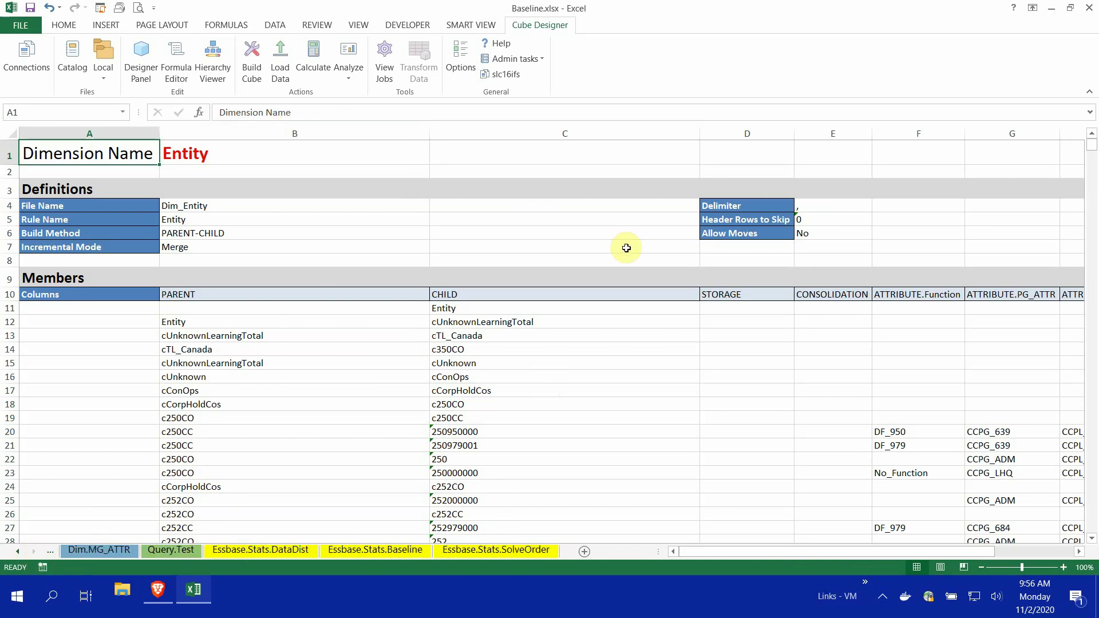
{"action": "left_click", "coordinate": [145, 52]}
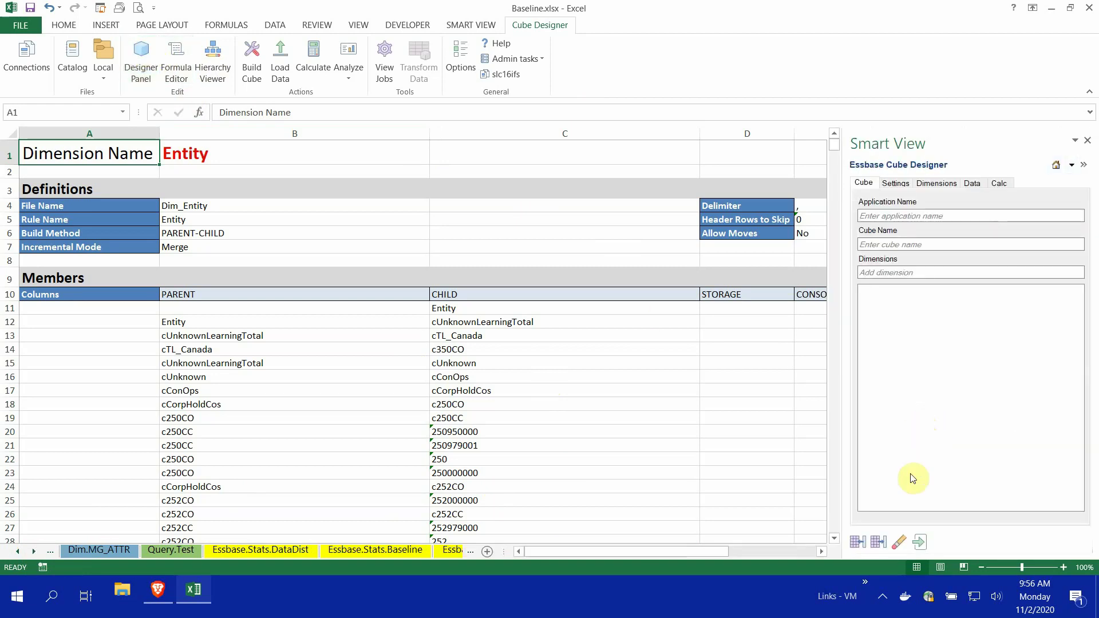
{"action": "left_click", "coordinate": [880, 544]}
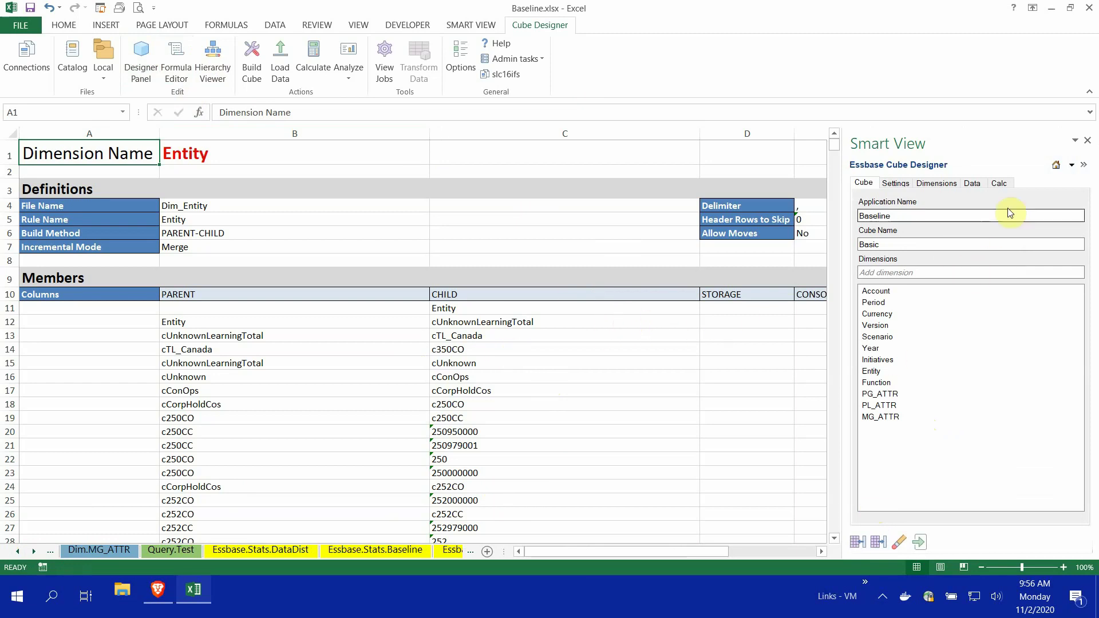
Add Entity as a calculation sheet, generate the Calc.Entity worksheet, and switch to it
{"action": "left_click", "coordinate": [1000, 183]}
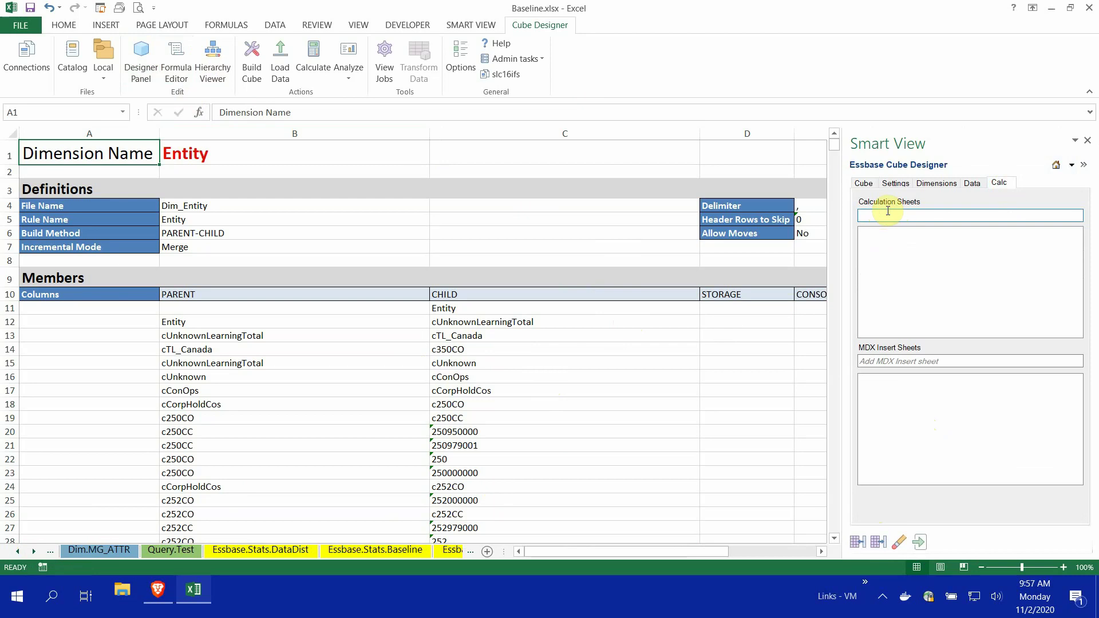
{"action": "type", "text": "Entity"}
{"action": "key", "text": "Return"}
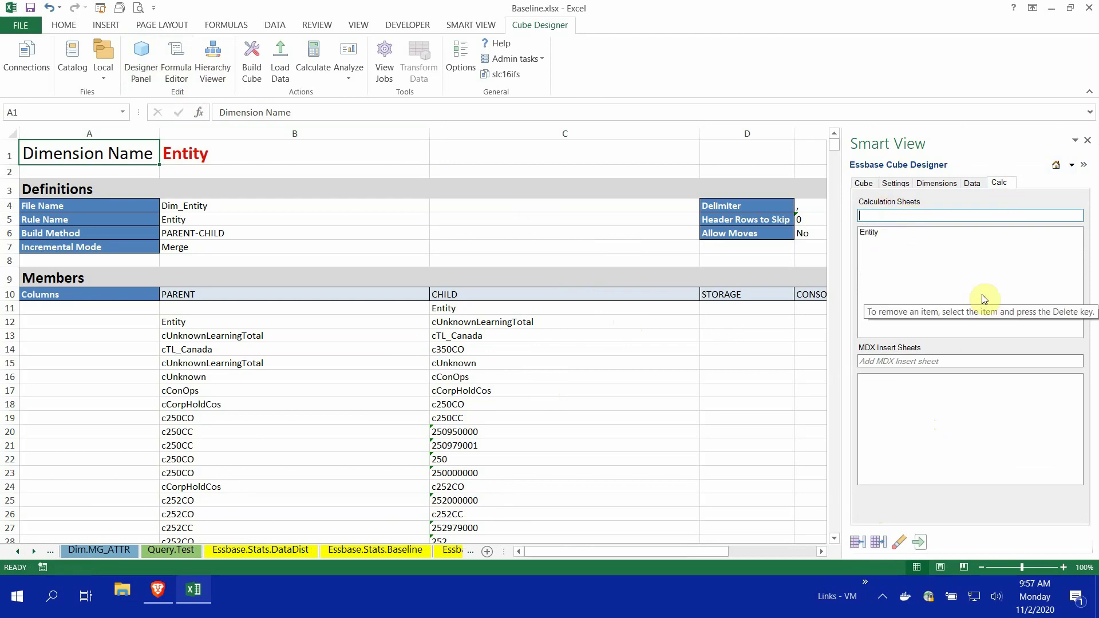
{"action": "left_click", "coordinate": [853, 542]}
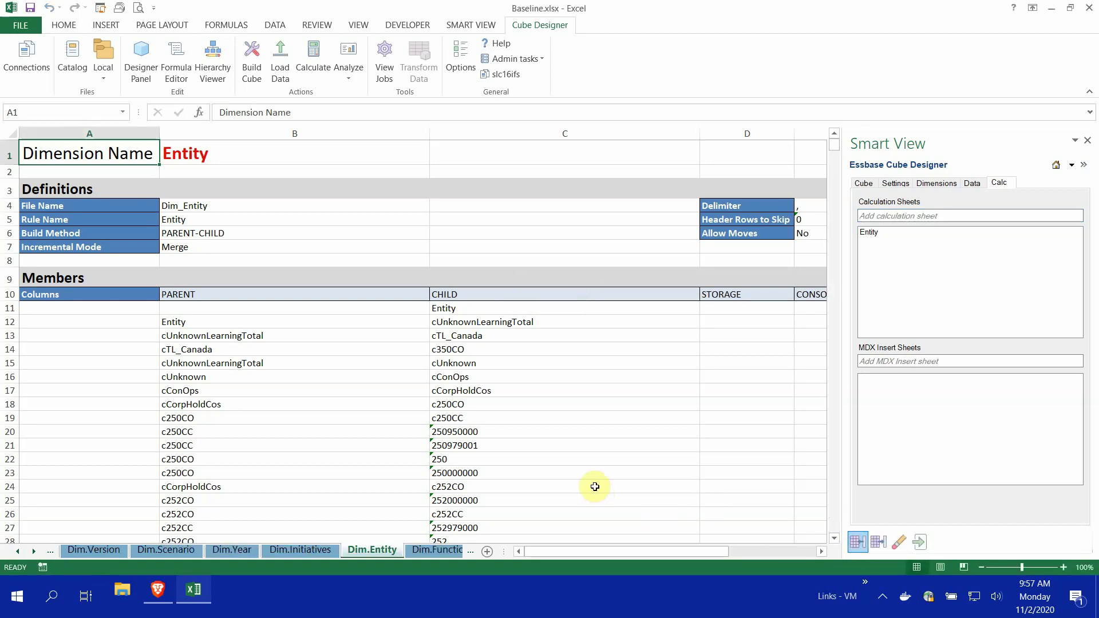
{"action": "right_click", "coordinate": [19, 553]}
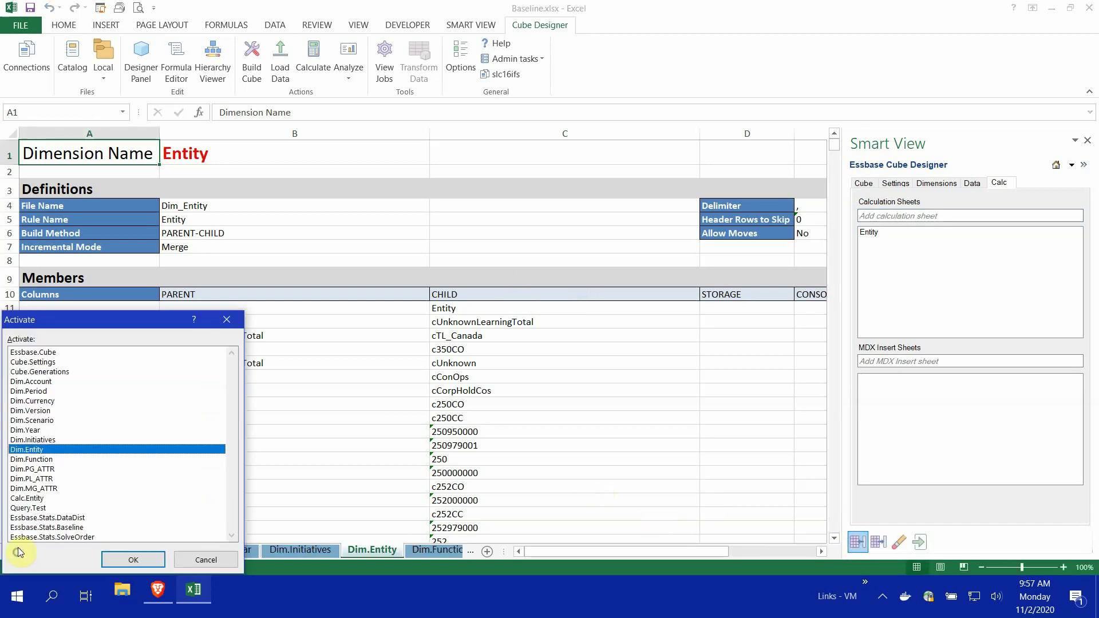
{"action": "double_click", "coordinate": [29, 498]}
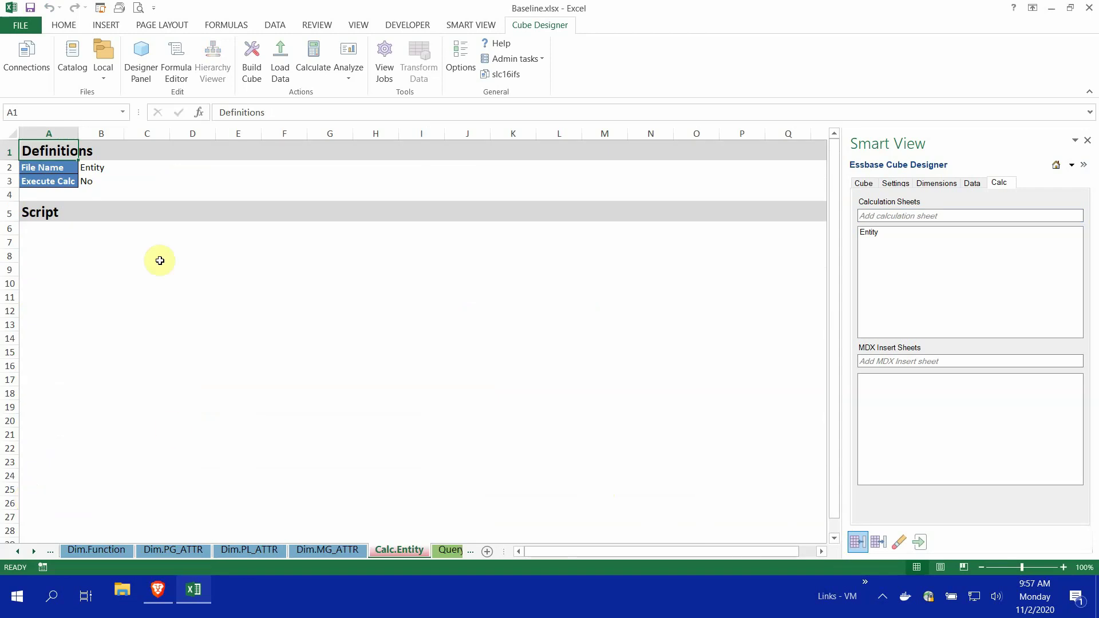
Write the script lines SET UPDATECALC OFF; in C6 and CALC DIM ("Entity"); in C8
{"action": "left_click", "coordinate": [136, 230]}
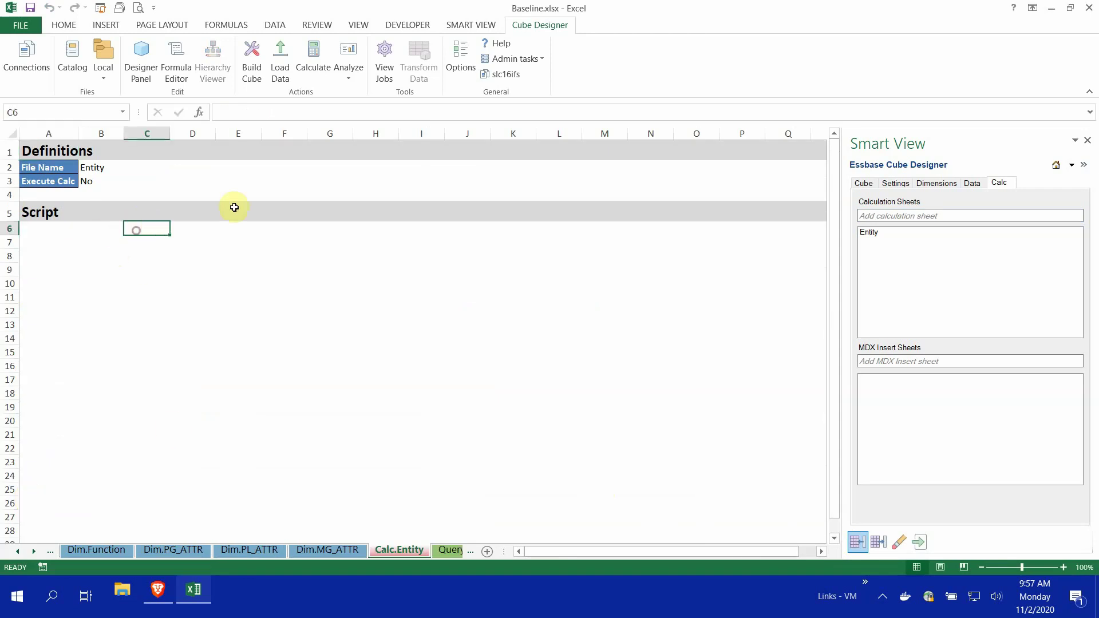
{"action": "type", "text": "SET"}
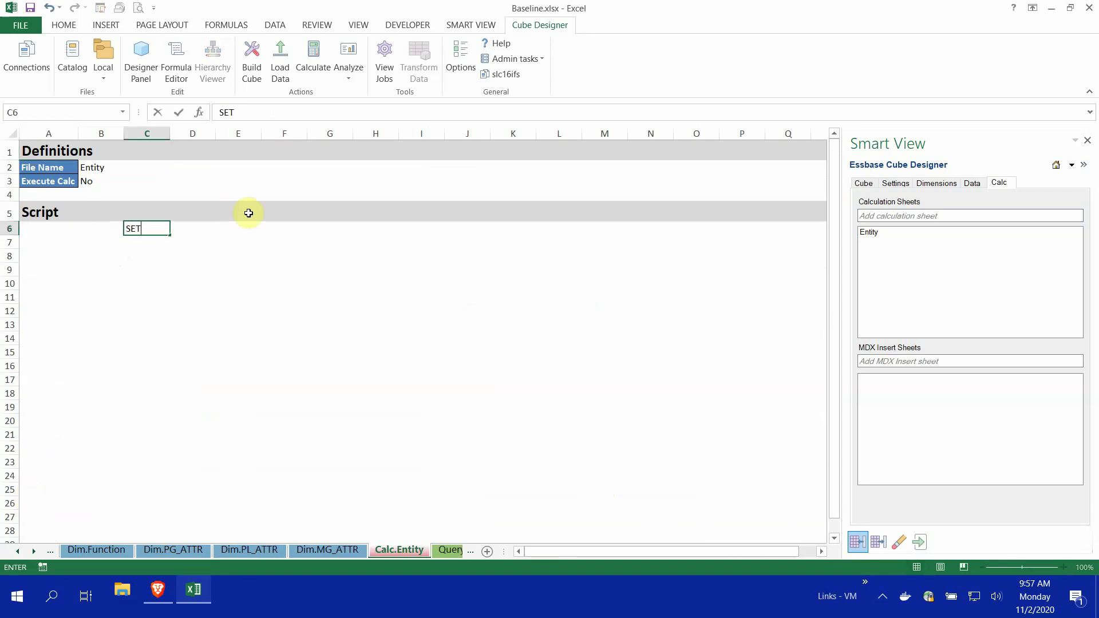
{"action": "type", "text": " UPDATECALC"}
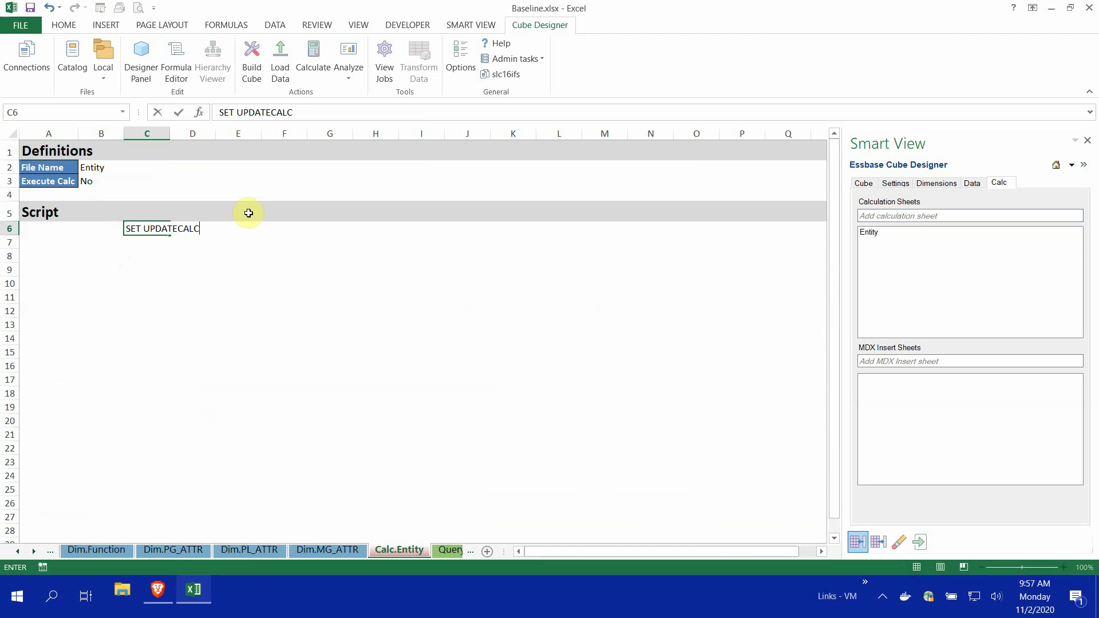
{"action": "type", "text": "OFF"}
{"action": "key", "text": "Return"}
{"action": "key", "text": "Return"}
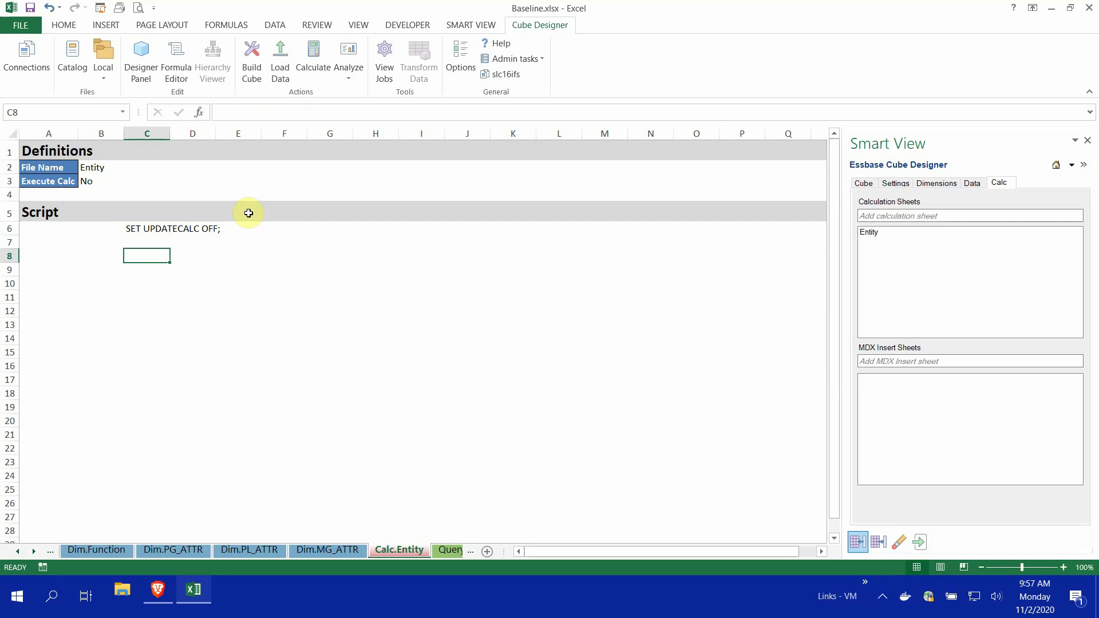
{"action": "type", "text": "CALC DIM"}
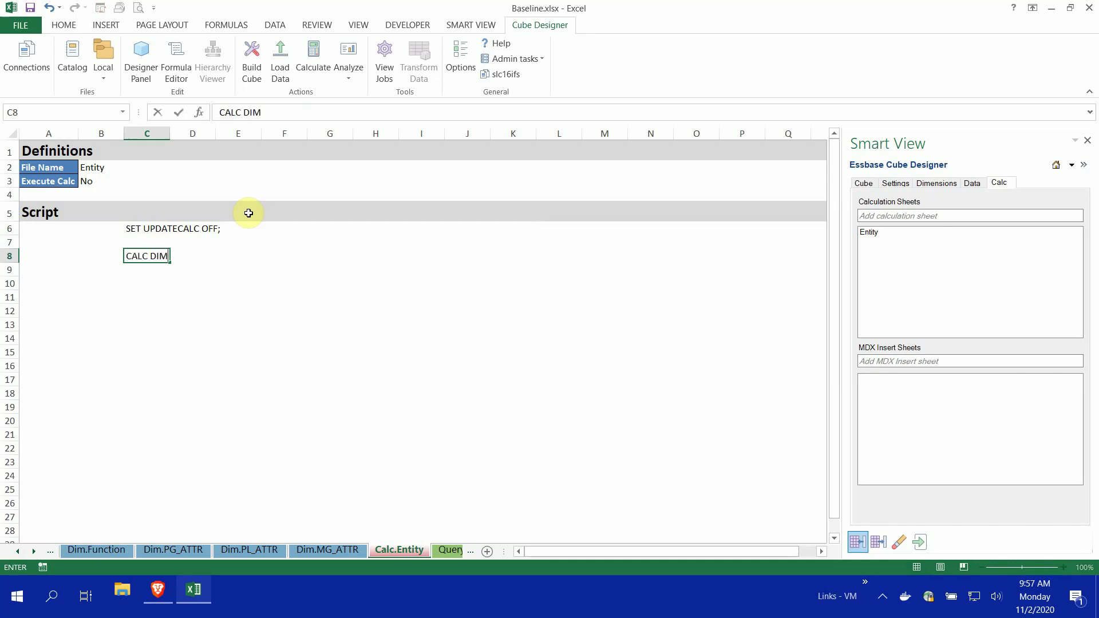
{"action": "type", "text": " (\"Entity\");"}
{"action": "key", "text": "Return"}
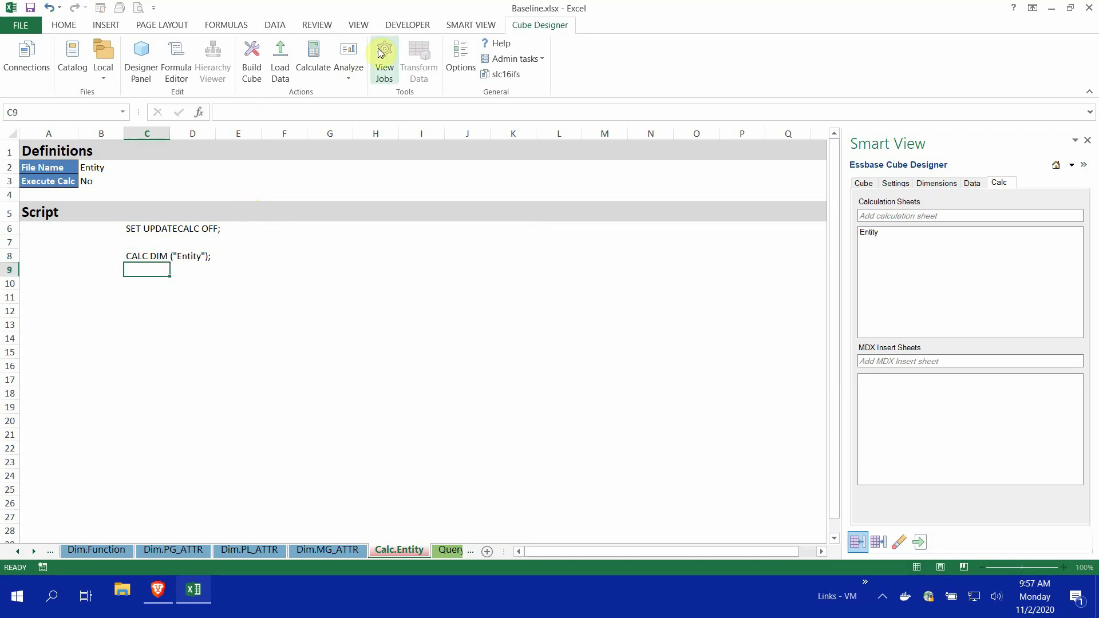
Set Execute Calc in B3 to Yes and save the workbook
{"action": "left_click", "coordinate": [113, 183]}
{"action": "type", "text": "Yes"}
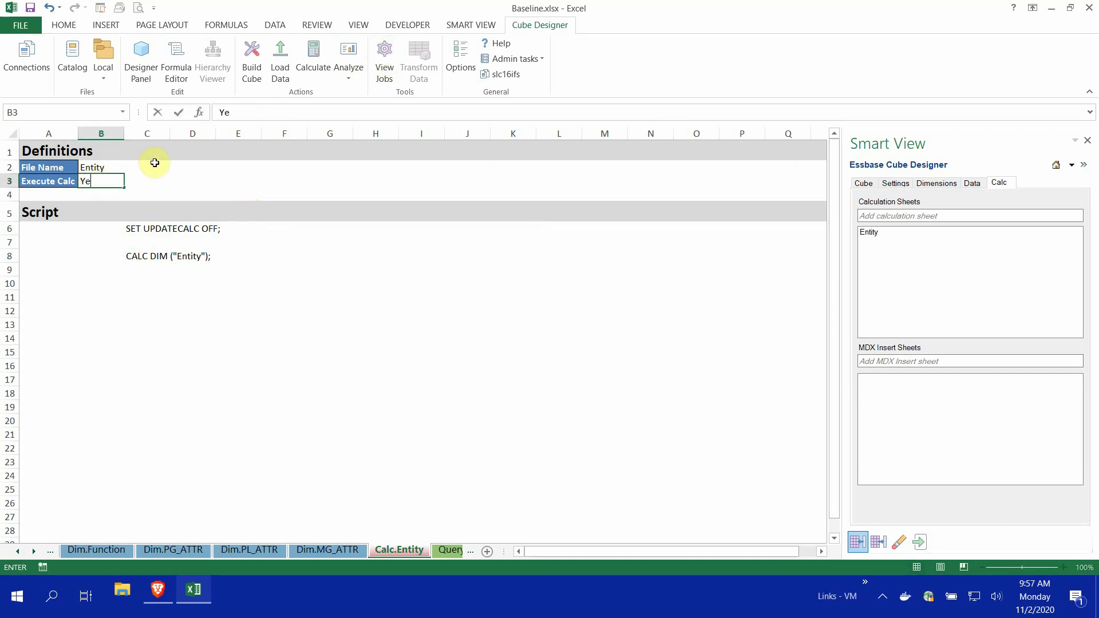
{"action": "key", "text": "Return"}
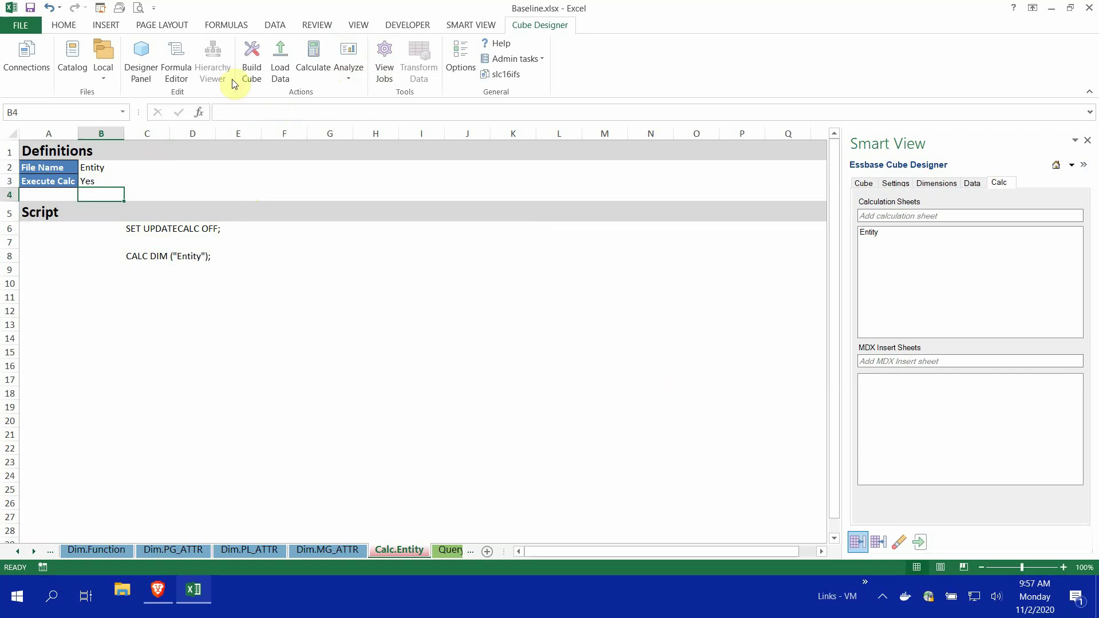
{"action": "left_click", "coordinate": [30, 8]}
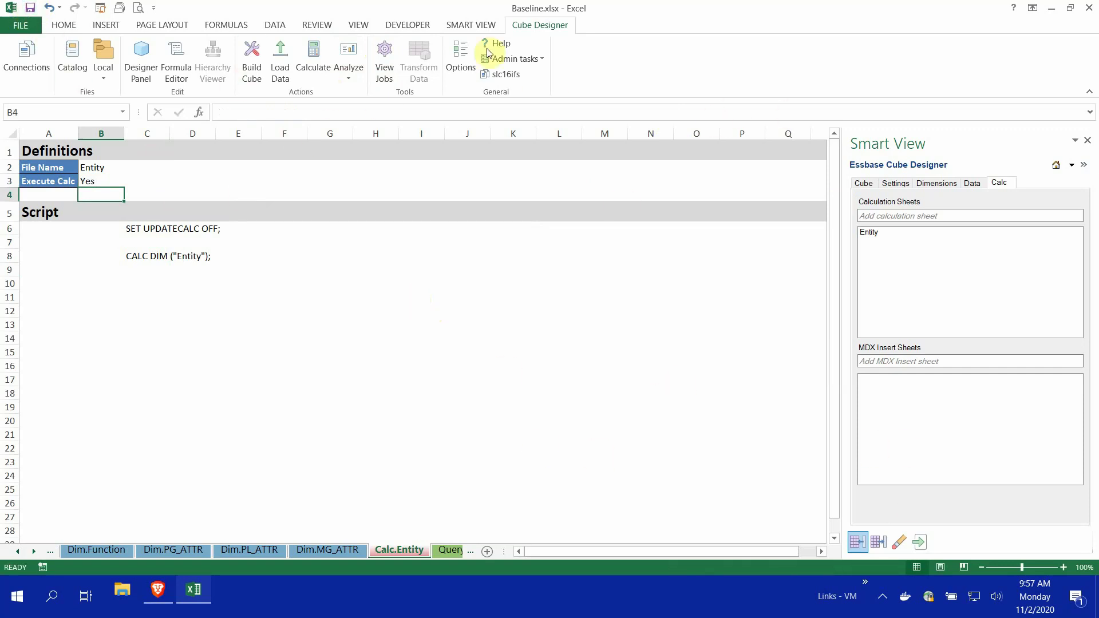
Hide Smart View, add Export all to Optimize Cube's baseline steps, and start a new baseline
{"action": "left_click", "coordinate": [1087, 141]}
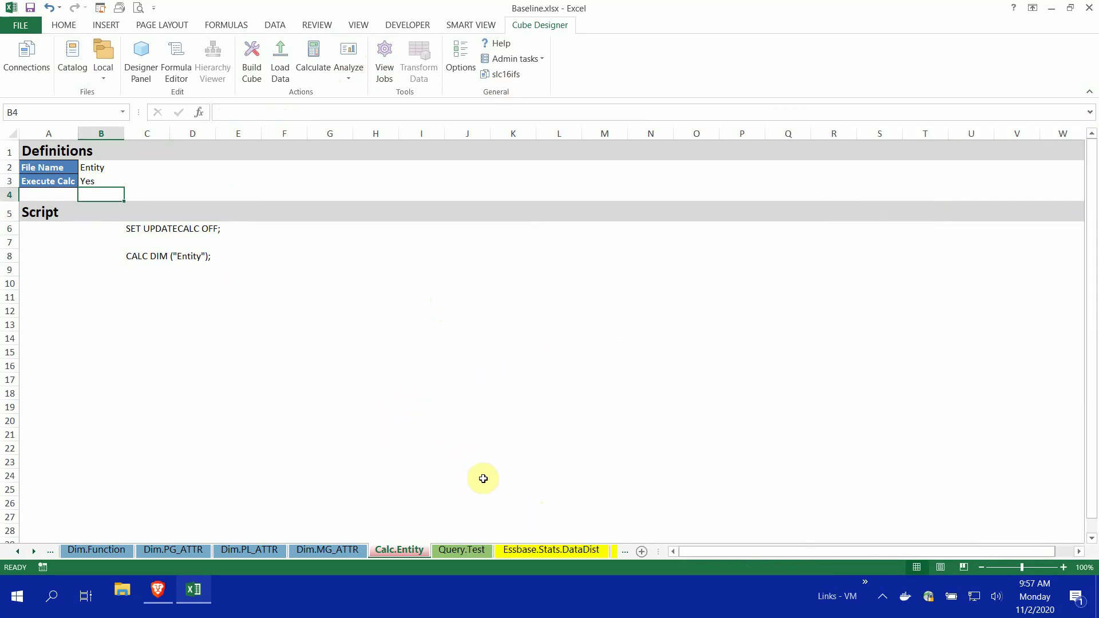
{"action": "left_click", "coordinate": [540, 59]}
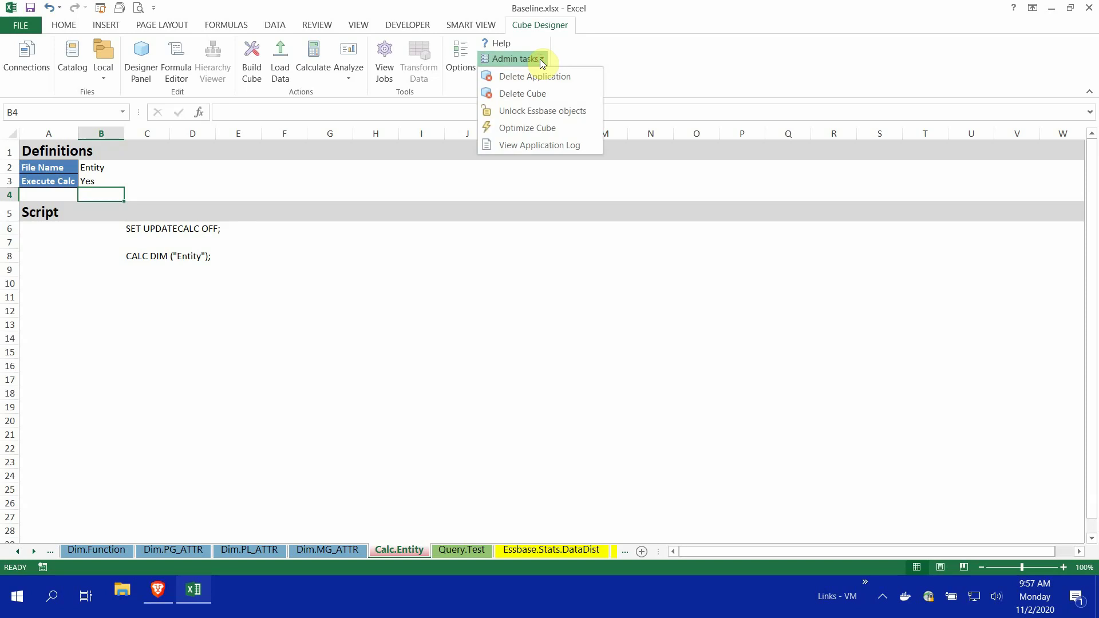
{"action": "left_click", "coordinate": [539, 129]}
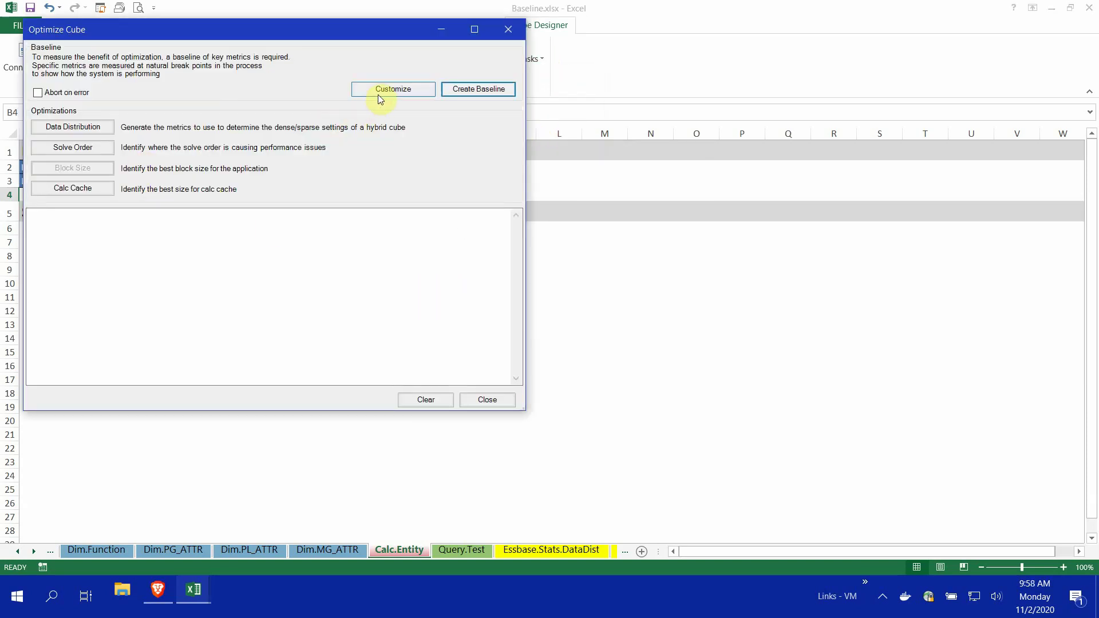
{"action": "left_click", "coordinate": [378, 92]}
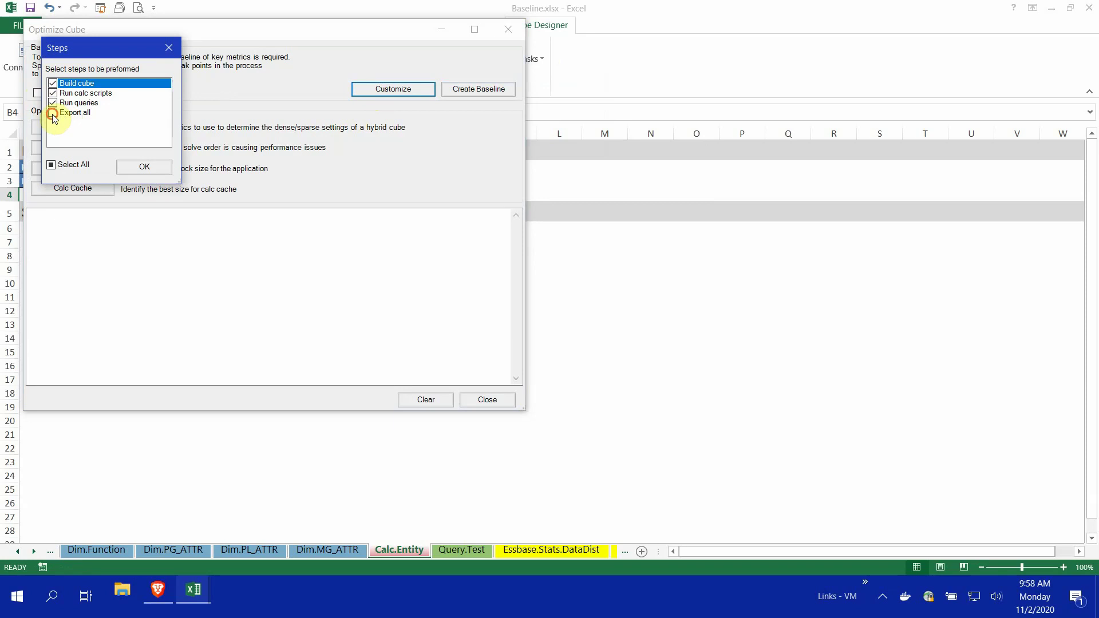
{"action": "left_click", "coordinate": [53, 113]}
{"action": "left_click", "coordinate": [144, 166]}
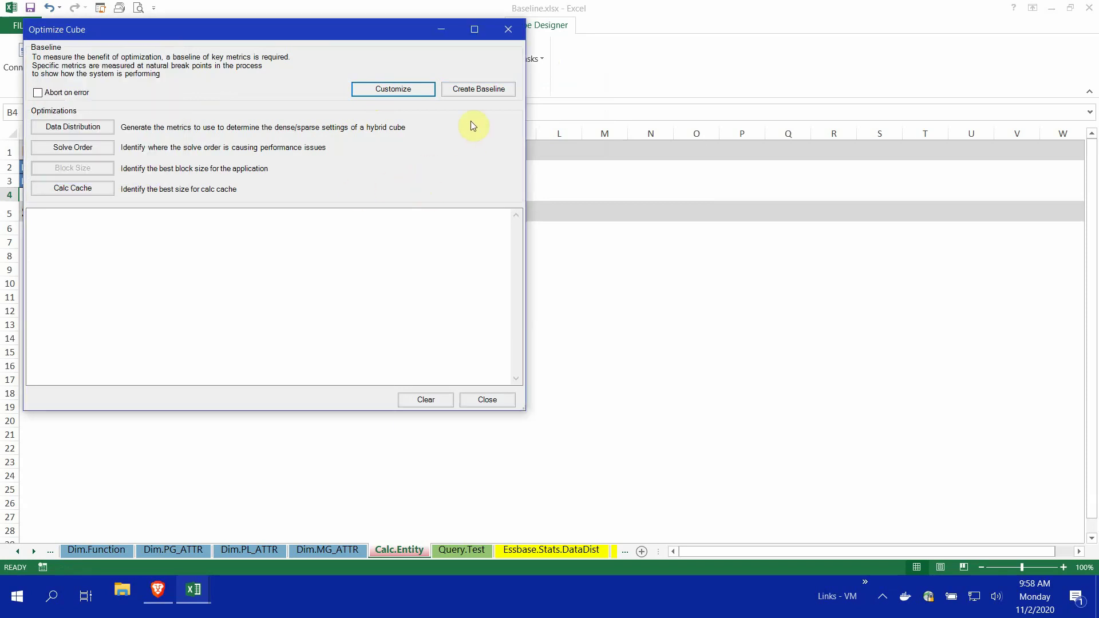
{"action": "left_click", "coordinate": [482, 90]}
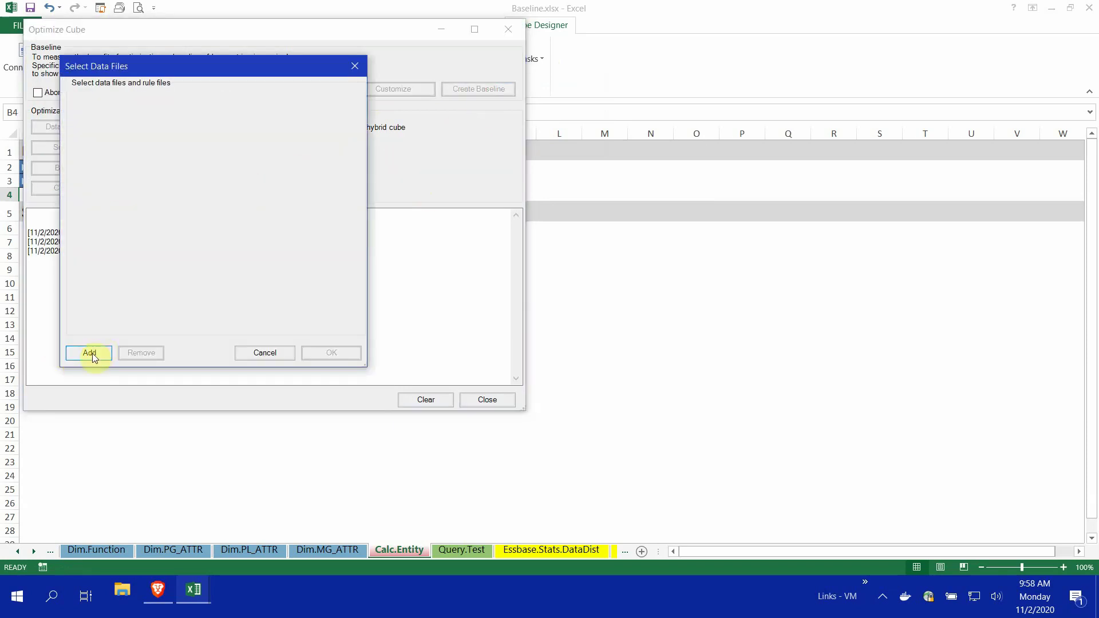
Add /shared/baseline/anondata.txt as the data file and run baseline #3
{"action": "left_click", "coordinate": [90, 352]}
{"action": "left_click", "coordinate": [340, 191]}
{"action": "double_click", "coordinate": [340, 192]}
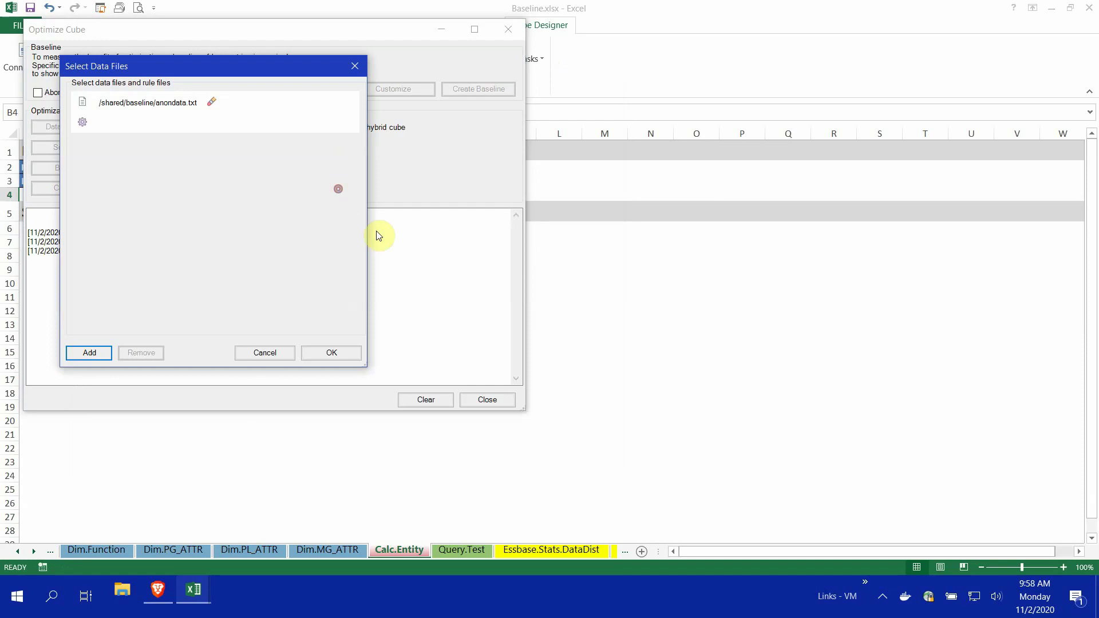
{"action": "left_click", "coordinate": [329, 350]}
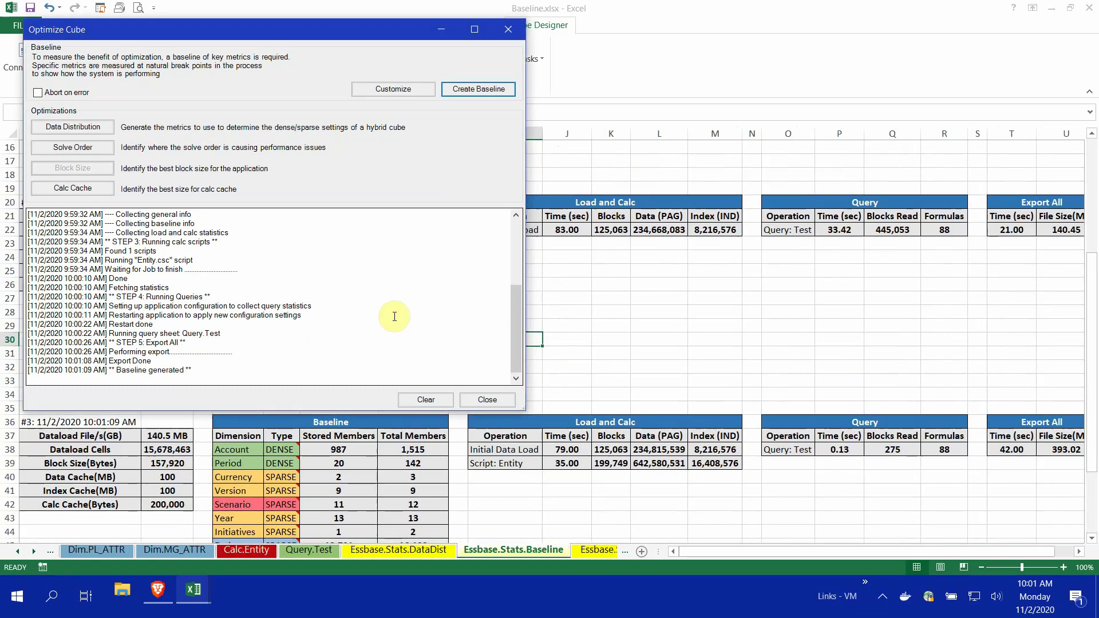
{"action": "left_click", "coordinate": [484, 399]}
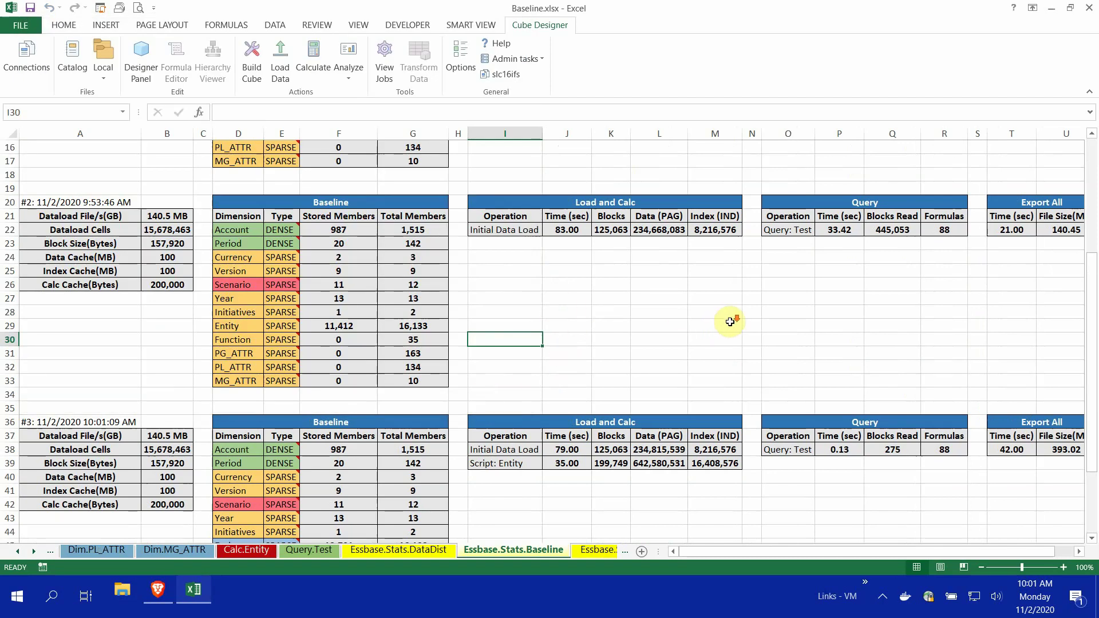
{"action": "scroll", "coordinate": [729, 322], "scroll_direction": "down", "scroll_amount": 1}
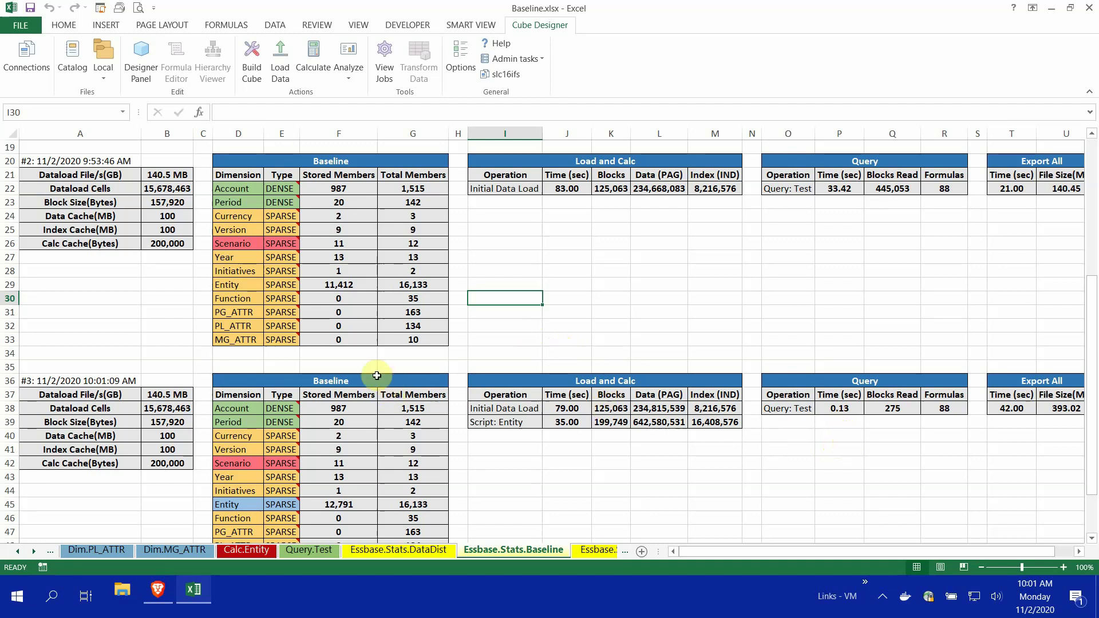
{"action": "scroll", "coordinate": [320, 411], "scroll_direction": "down", "scroll_amount": 1}
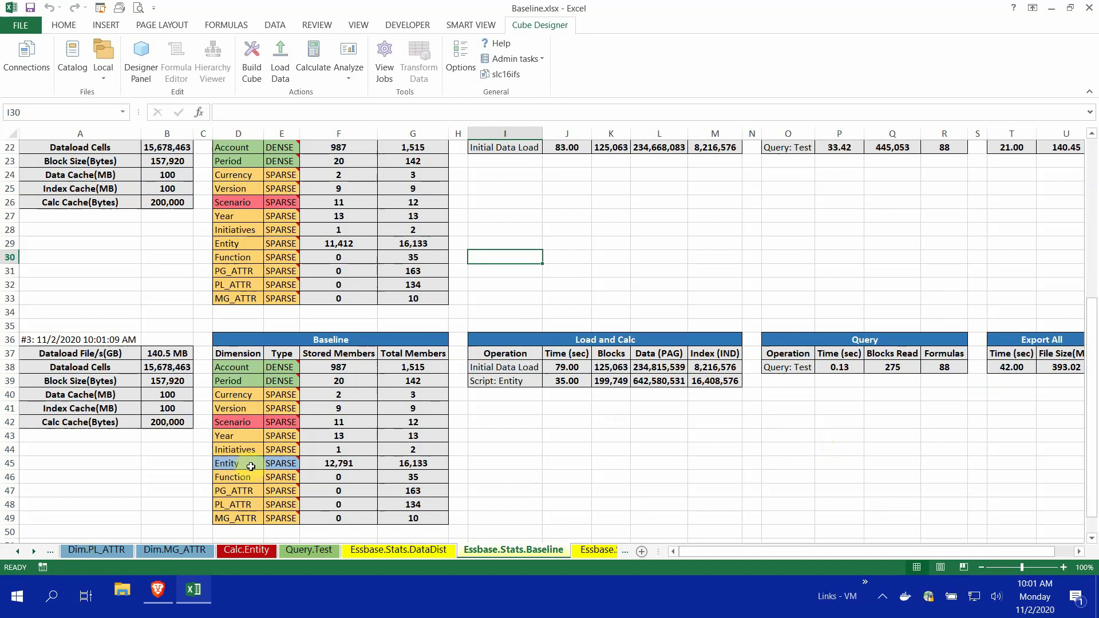
{"action": "mouse_move", "coordinate": [293, 460]}
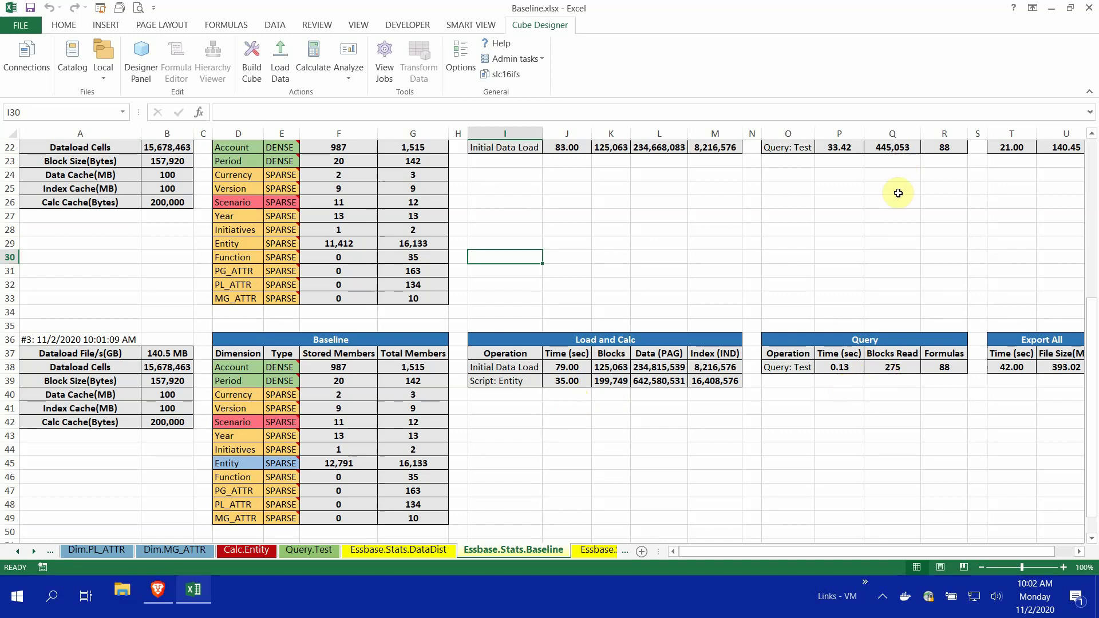
{"action": "scroll", "coordinate": [898, 193], "scroll_direction": "up", "scroll_amount": 1}
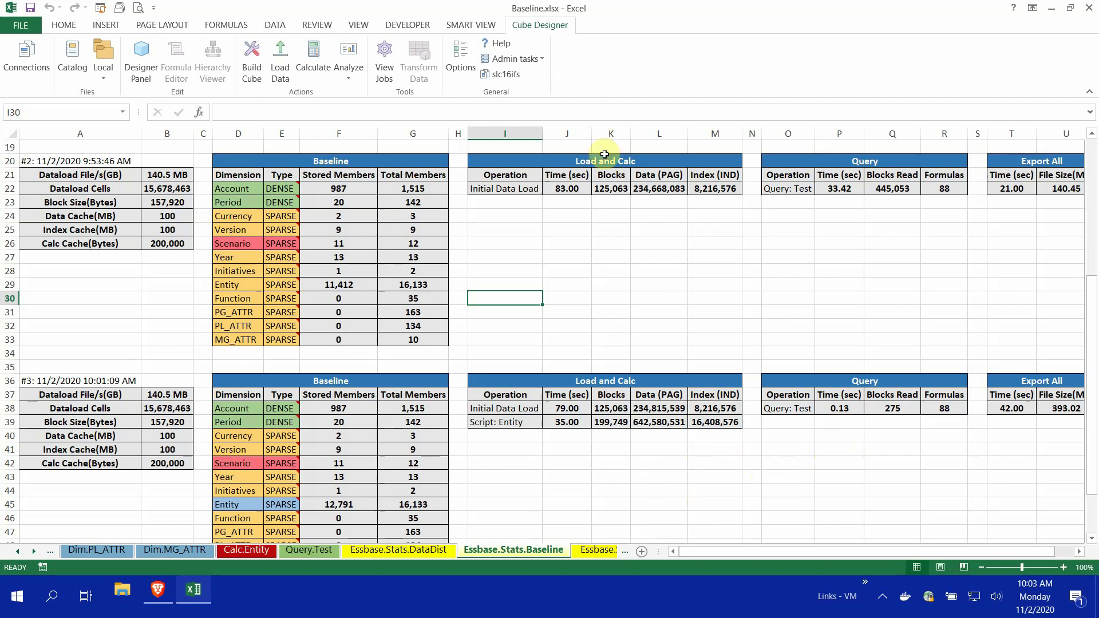
{"action": "scroll", "coordinate": [515, 454], "scroll_direction": "down", "scroll_amount": 1}
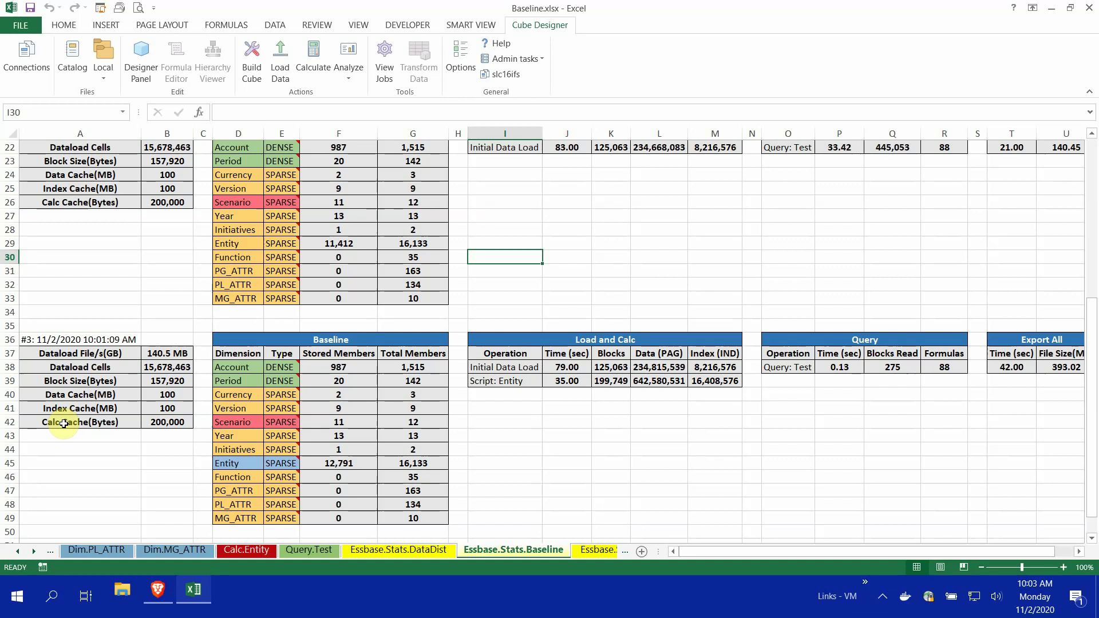
{"action": "left_click", "coordinate": [176, 423]}
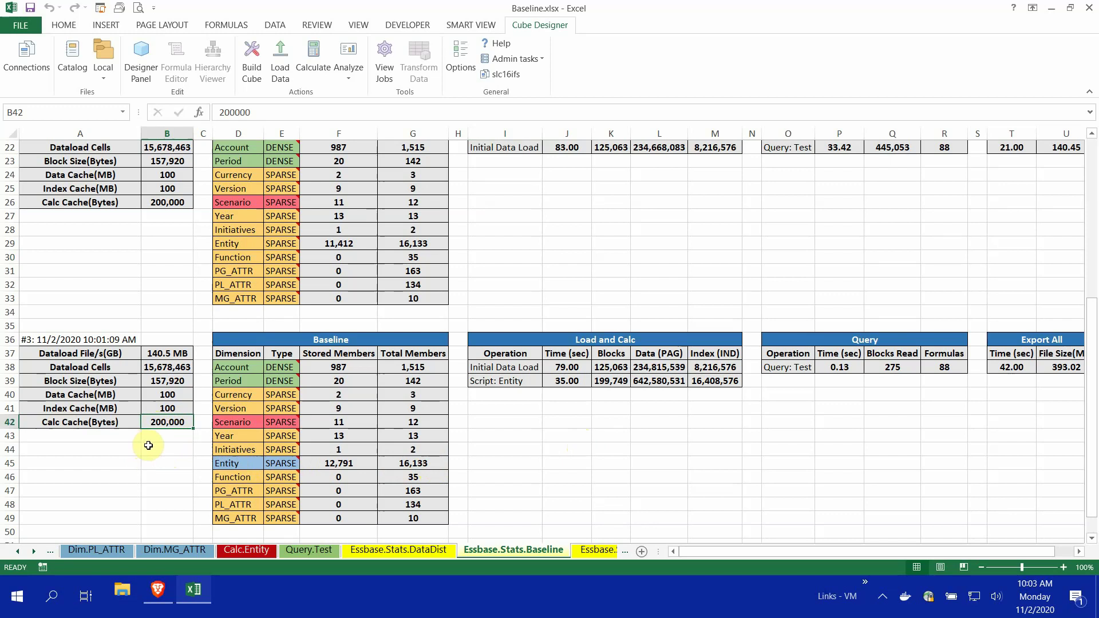
Run the Calc Cache analysis from Optimize Cube to create the Essbase.Stats.CalcCache sheet
{"action": "left_click", "coordinate": [541, 60]}
{"action": "left_click", "coordinate": [536, 123]}
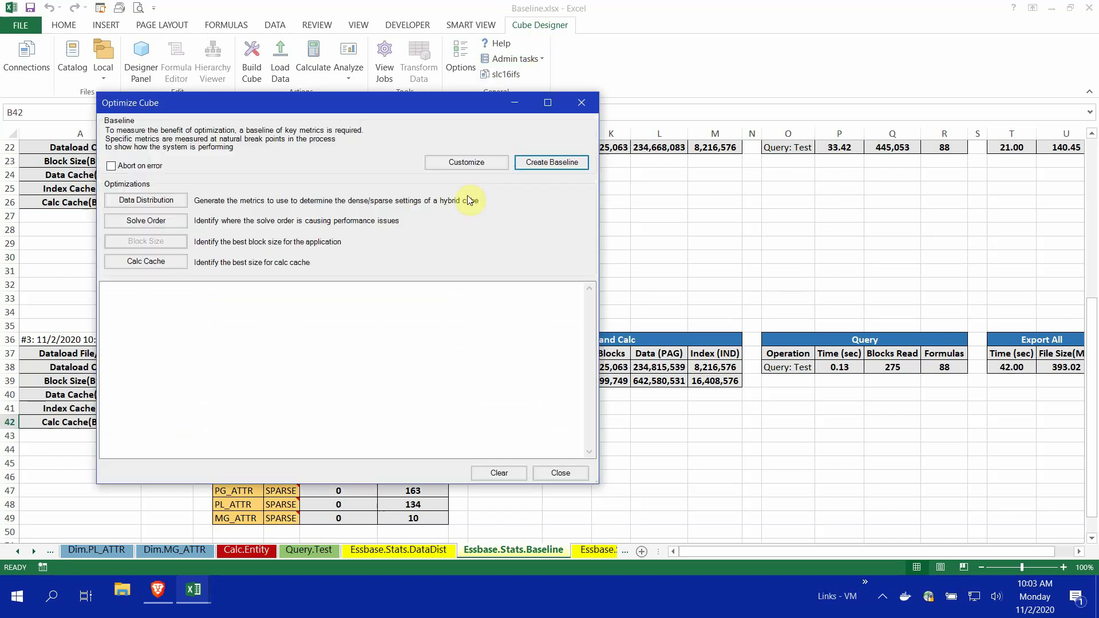
{"action": "left_click", "coordinate": [133, 261]}
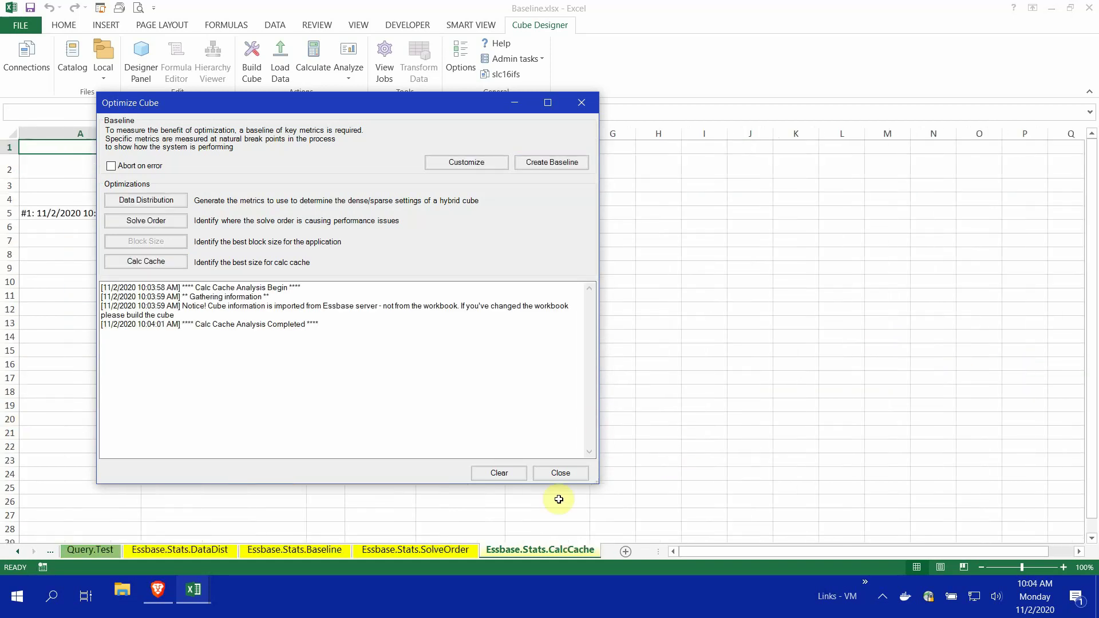
{"action": "left_click", "coordinate": [560, 473]}
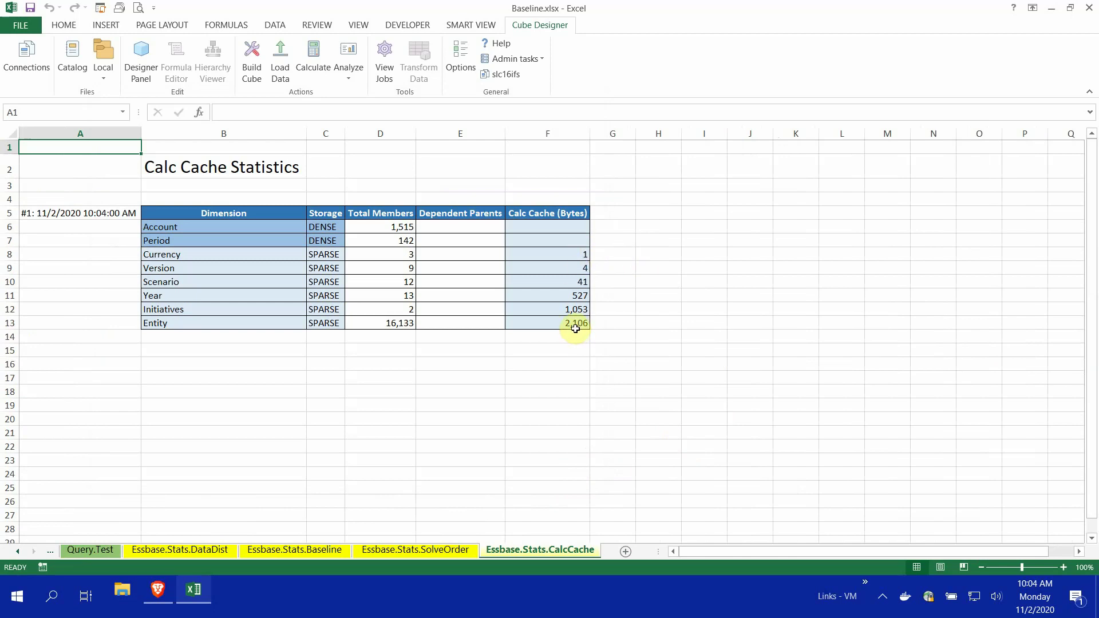
Inspect the Entity row's calc cache size formula in F13, then return to Essbase.Stats.Baseline
{"action": "left_click", "coordinate": [160, 323]}
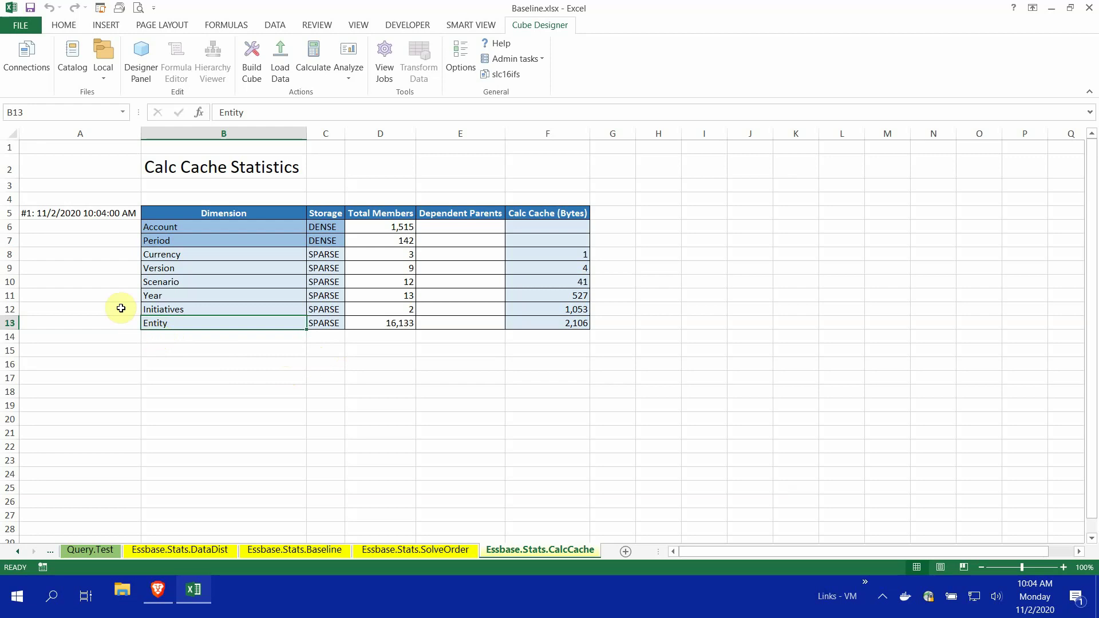
{"action": "left_click", "coordinate": [579, 323]}
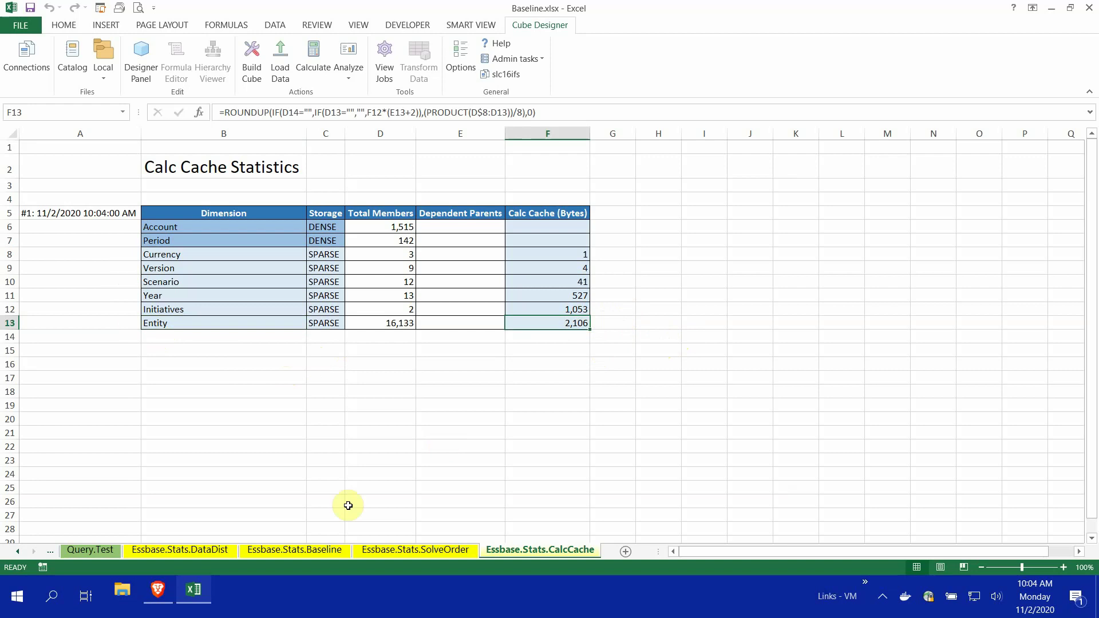
{"action": "left_click", "coordinate": [298, 550]}
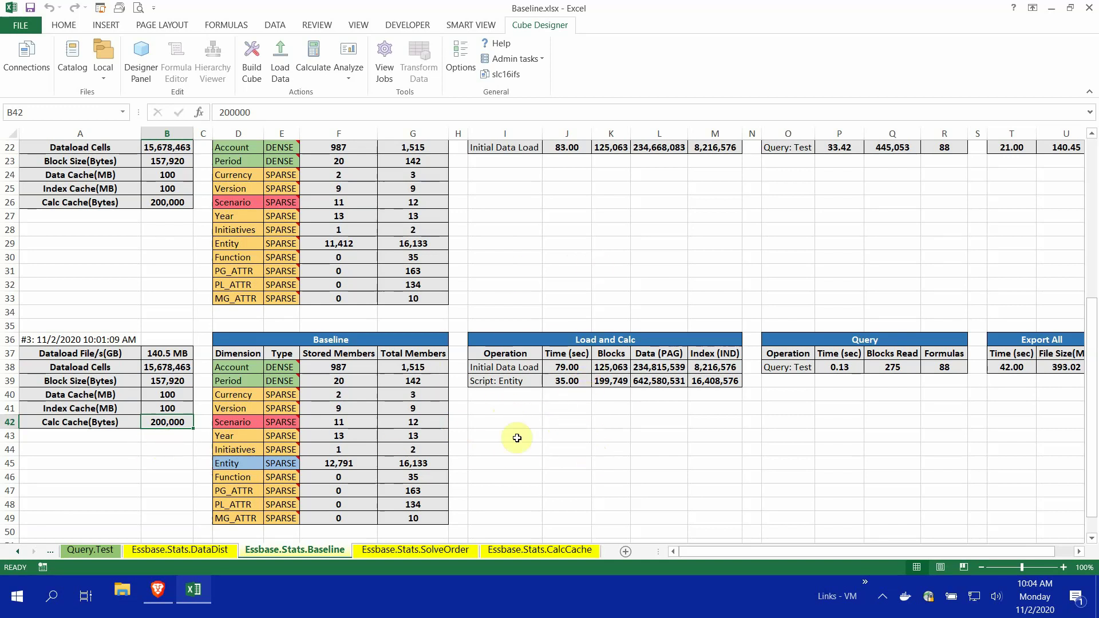
{"action": "mouse_move", "coordinate": [271, 464]}
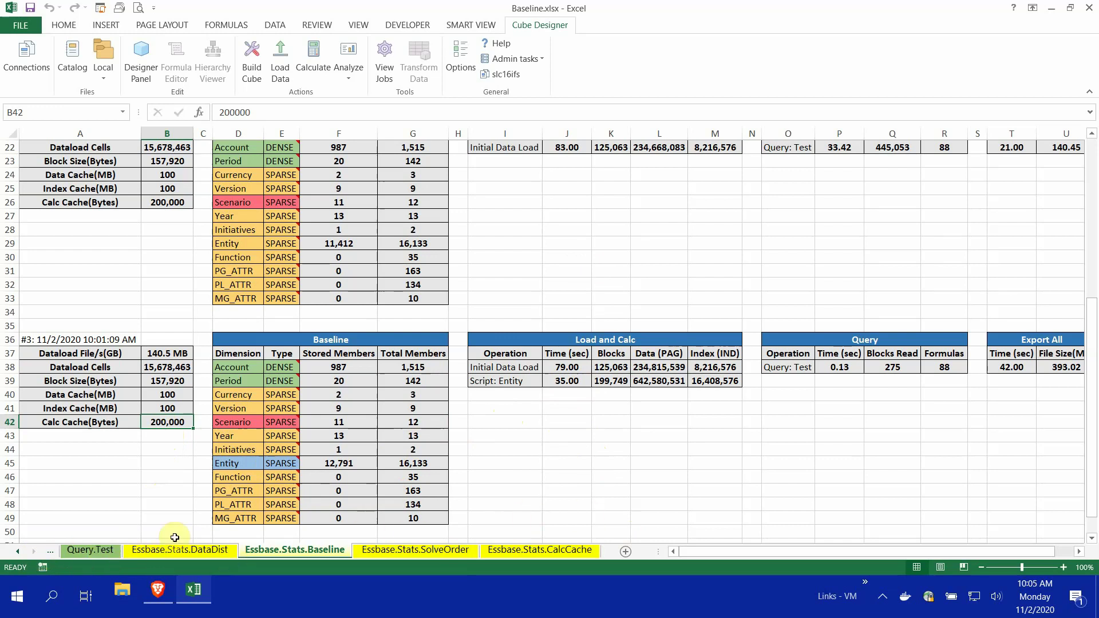
{"action": "left_click", "coordinate": [19, 552]}
{"action": "left_click", "coordinate": [90, 549]}
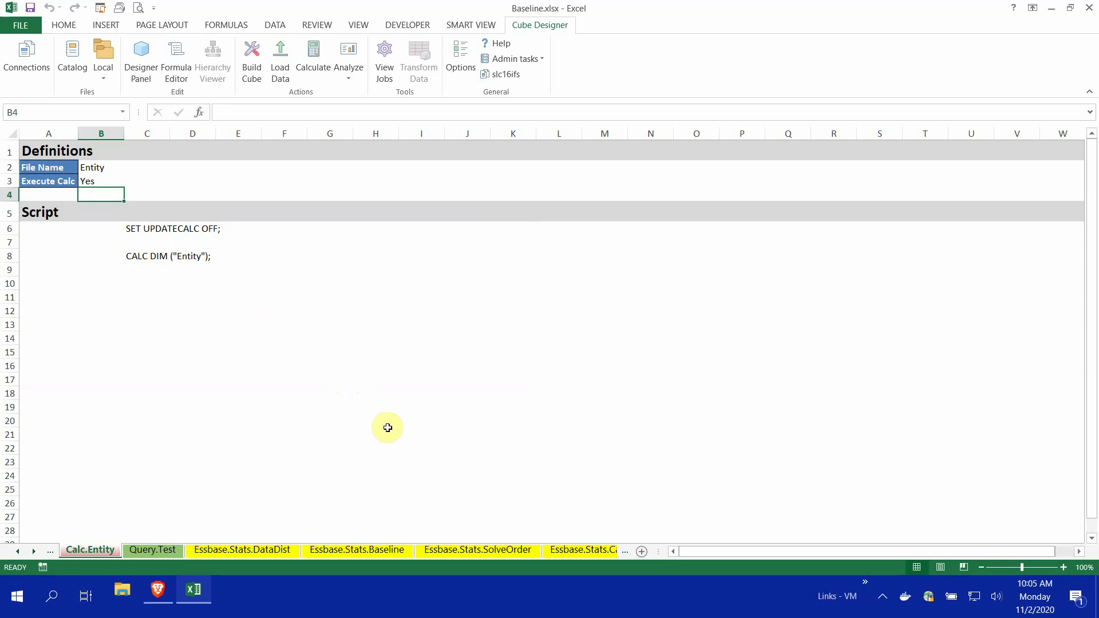
{"action": "left_click", "coordinate": [377, 553]}
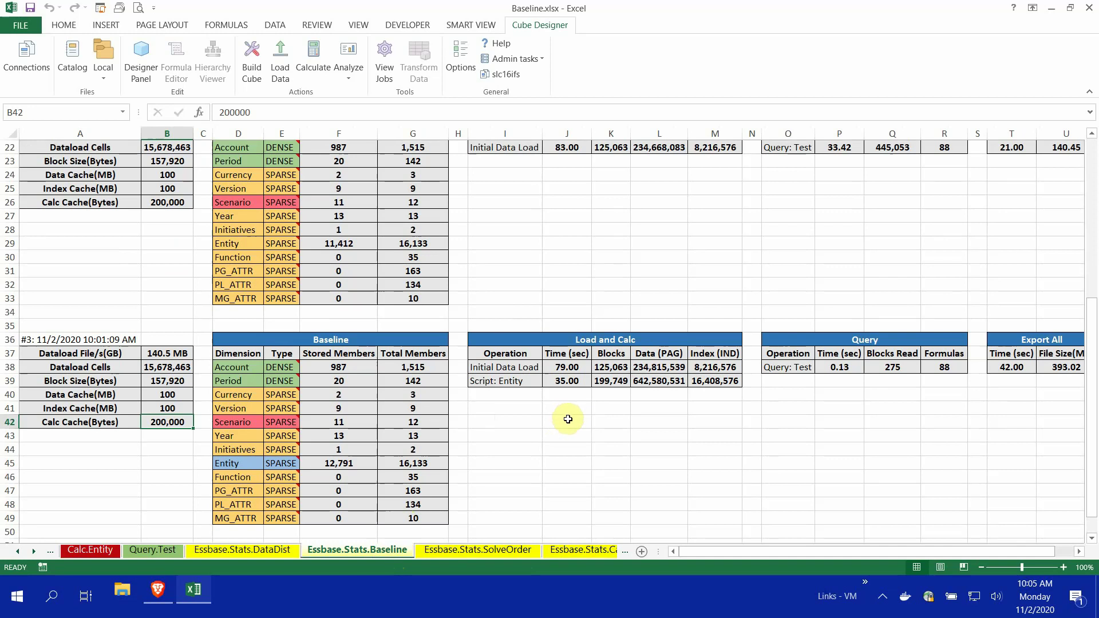
{"action": "scroll", "coordinate": [567, 415], "scroll_direction": "down", "scroll_amount": 1}
{"action": "scroll", "coordinate": [567, 417], "scroll_direction": "up", "scroll_amount": 7}
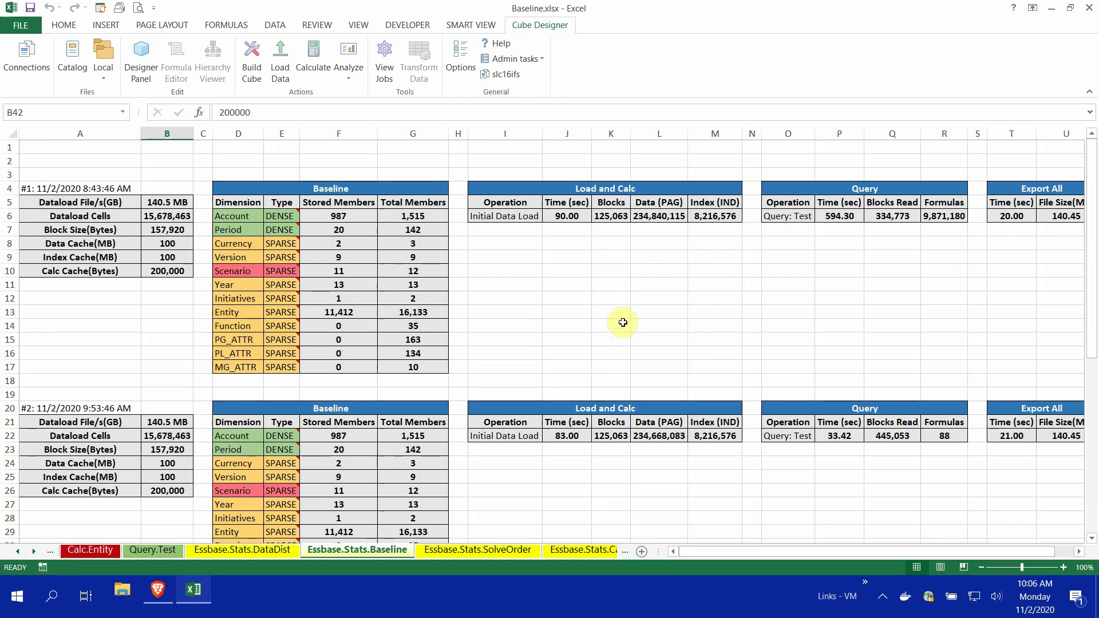
Review the Baseline runs, then switch to the Essbase.Stats.DataDist sheet
{"action": "scroll", "coordinate": [625, 325], "scroll_direction": "down", "scroll_amount": 9}
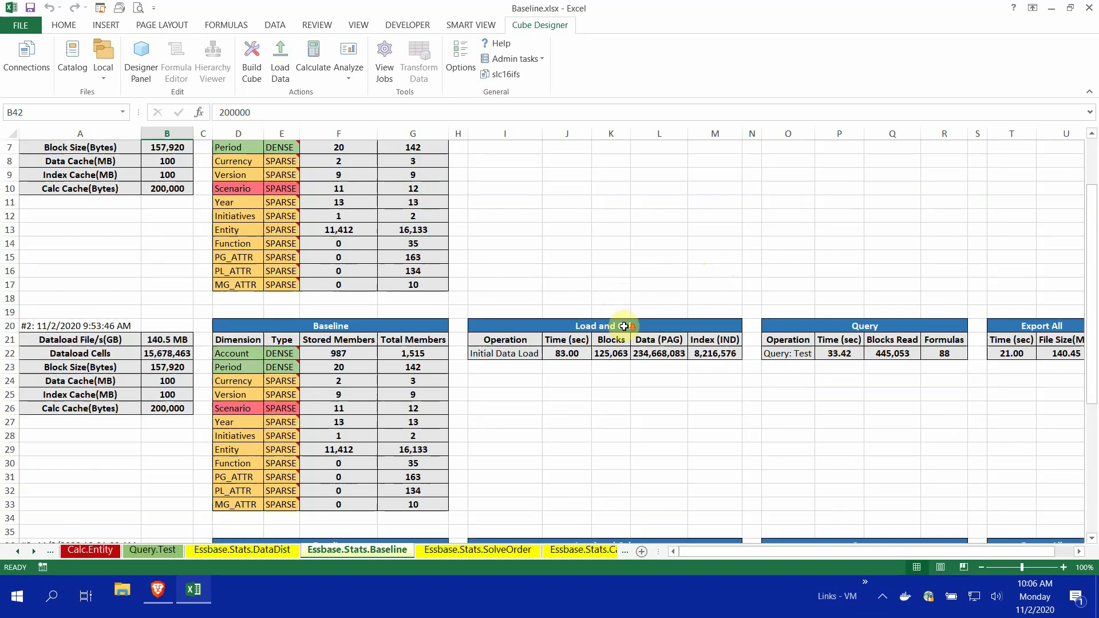
{"action": "scroll", "coordinate": [619, 342], "scroll_direction": "up", "scroll_amount": 9}
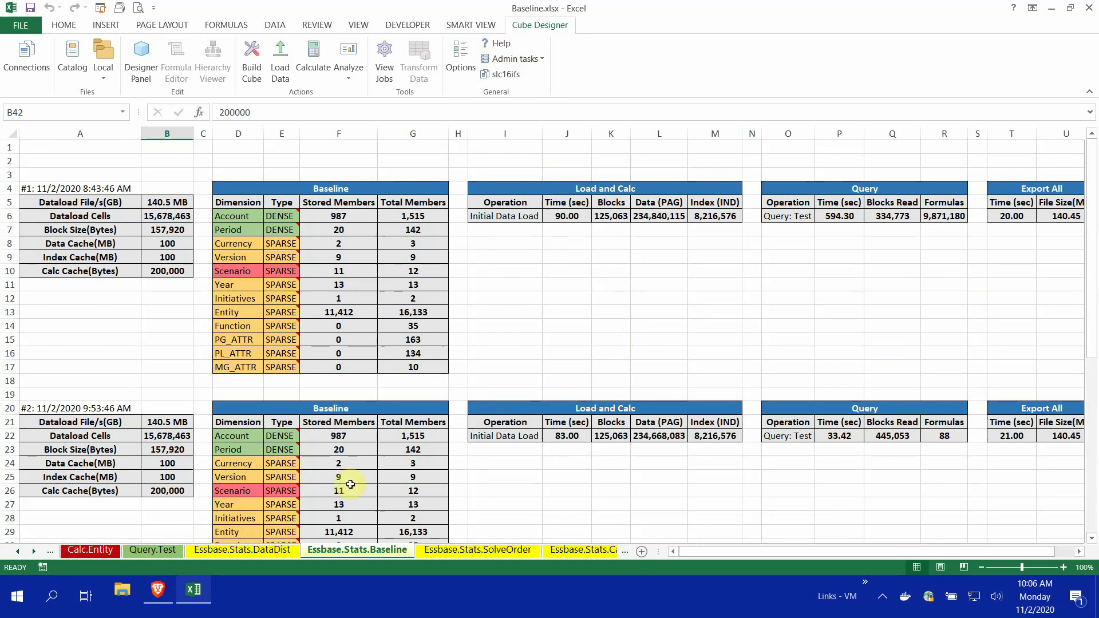
{"action": "left_click", "coordinate": [255, 548]}
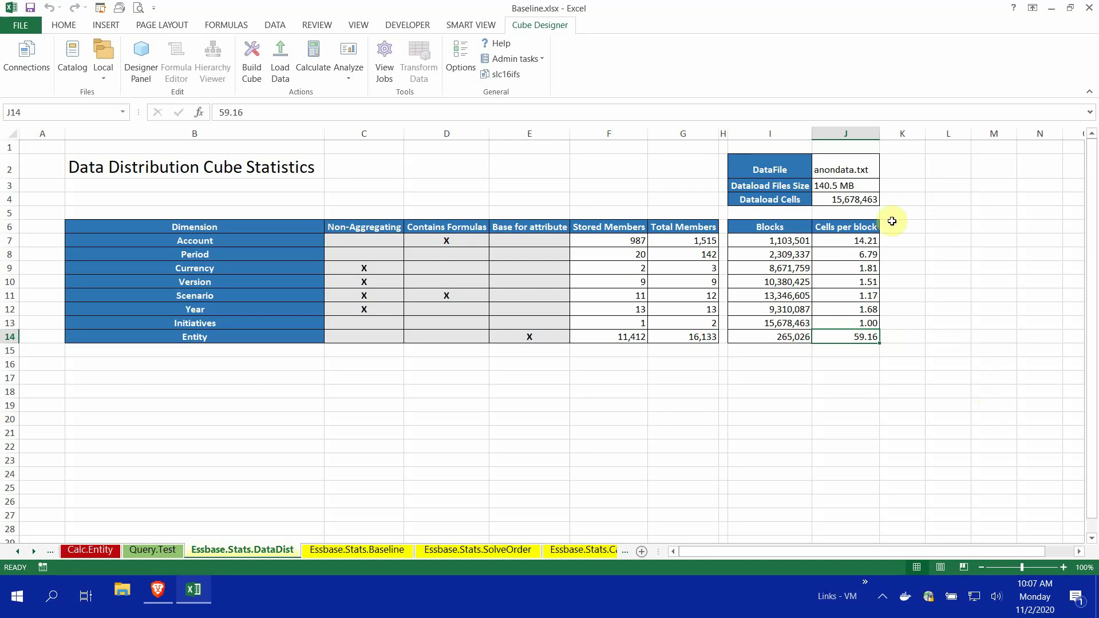
{"action": "left_click", "coordinate": [178, 240]}
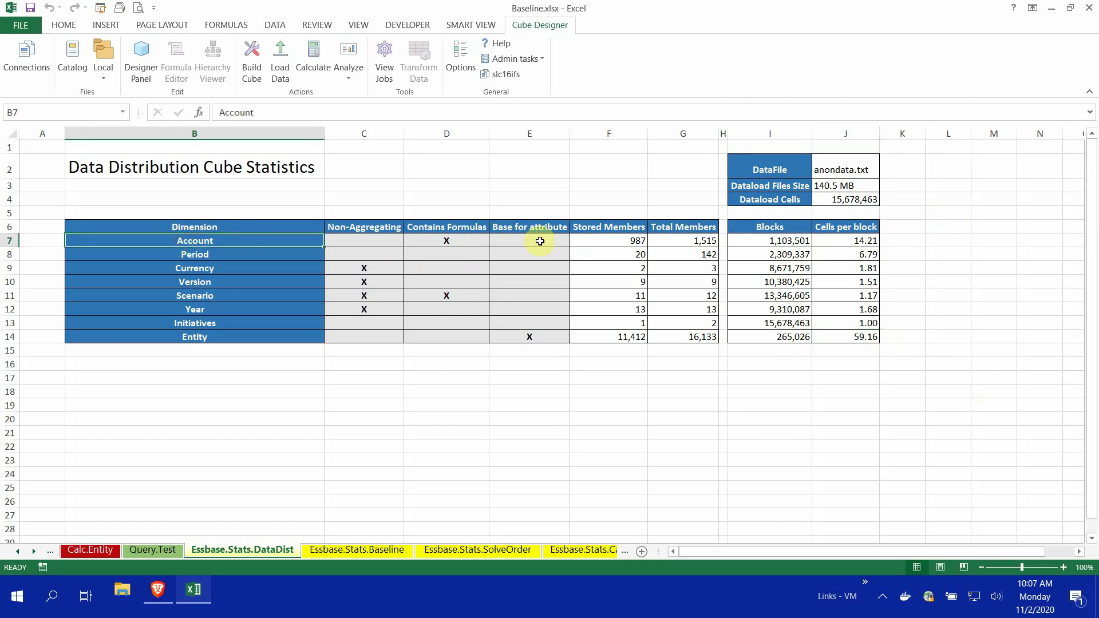
{"action": "left_click", "coordinate": [857, 199]}
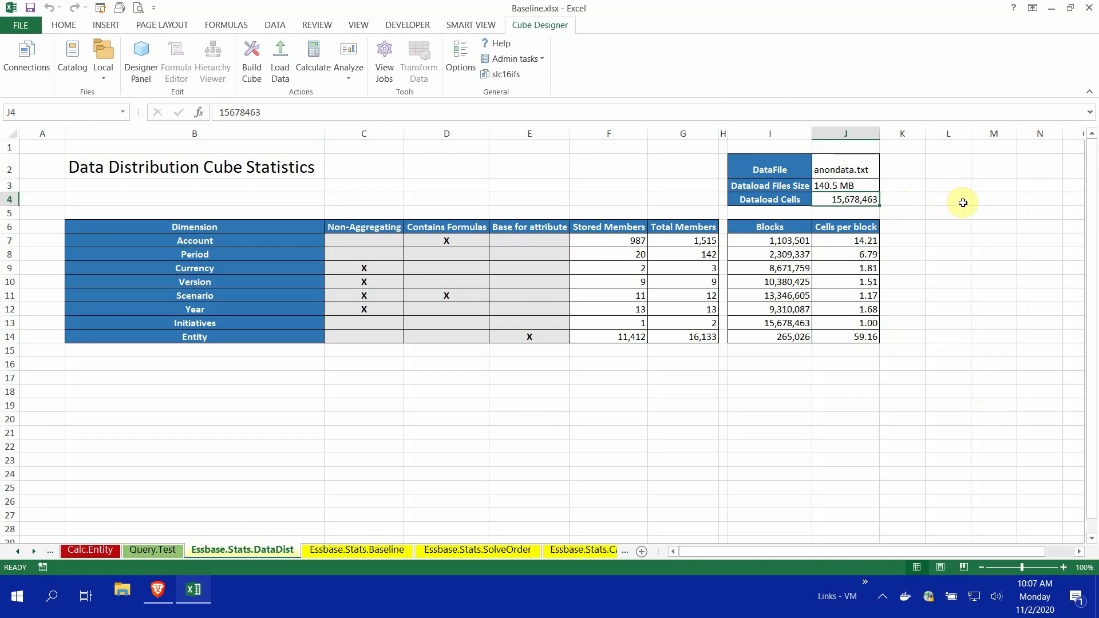
{"action": "left_click", "coordinate": [776, 242]}
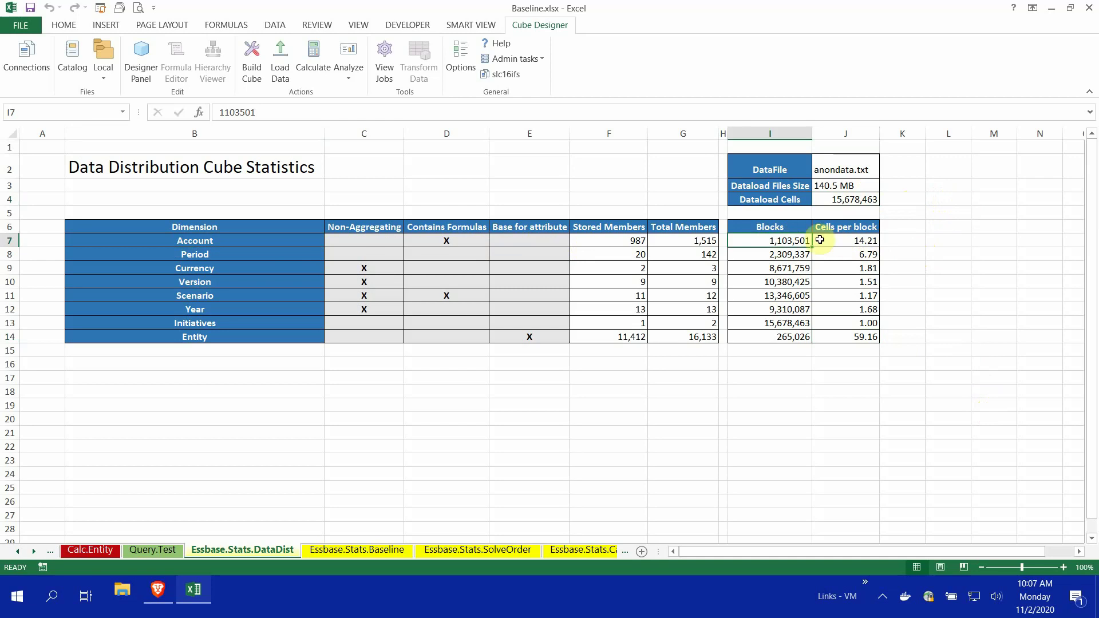
{"action": "left_click", "coordinate": [866, 242]}
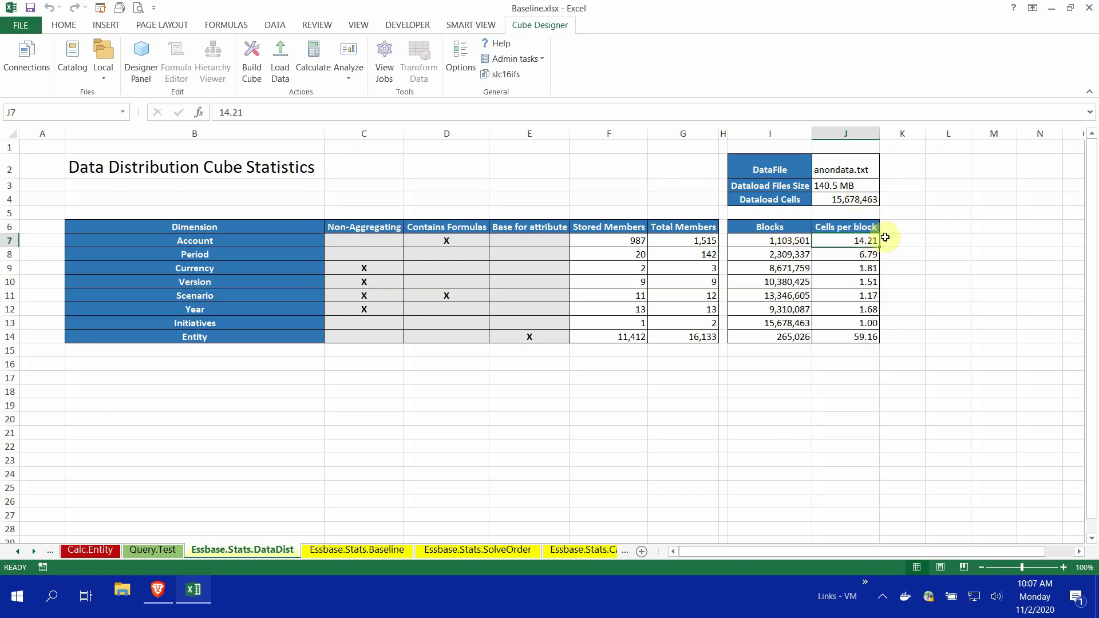
{"action": "left_click", "coordinate": [275, 237]}
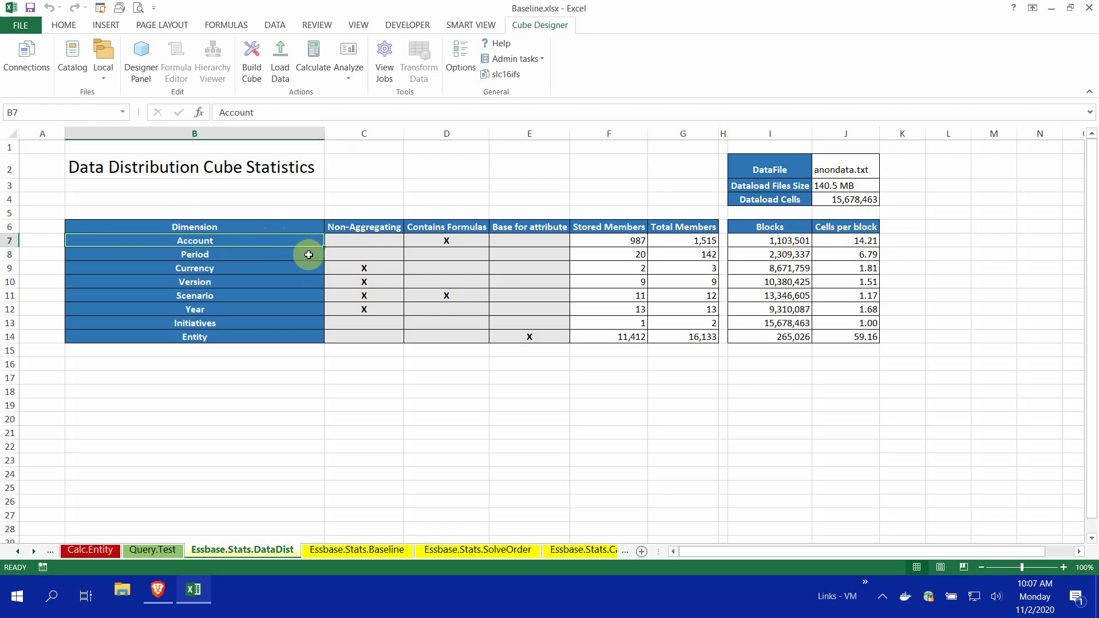
{"action": "left_click", "coordinate": [216, 255]}
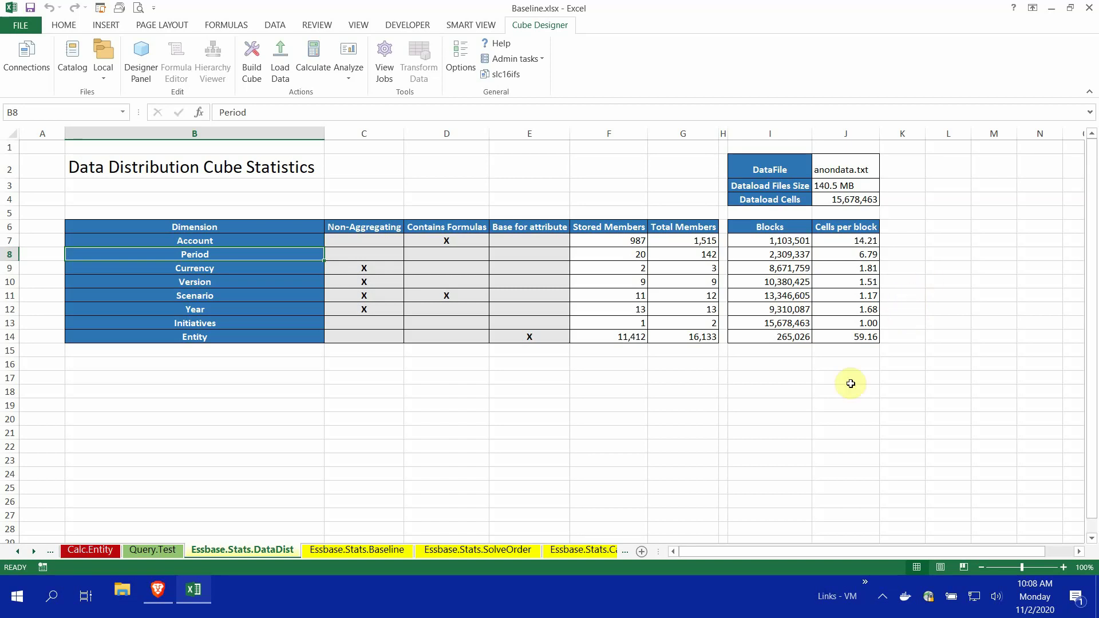
Reopen the Optimize Cube dialog from Cube Designer's Admin tasks over the DataDist sheet
{"action": "left_click", "coordinate": [537, 60]}
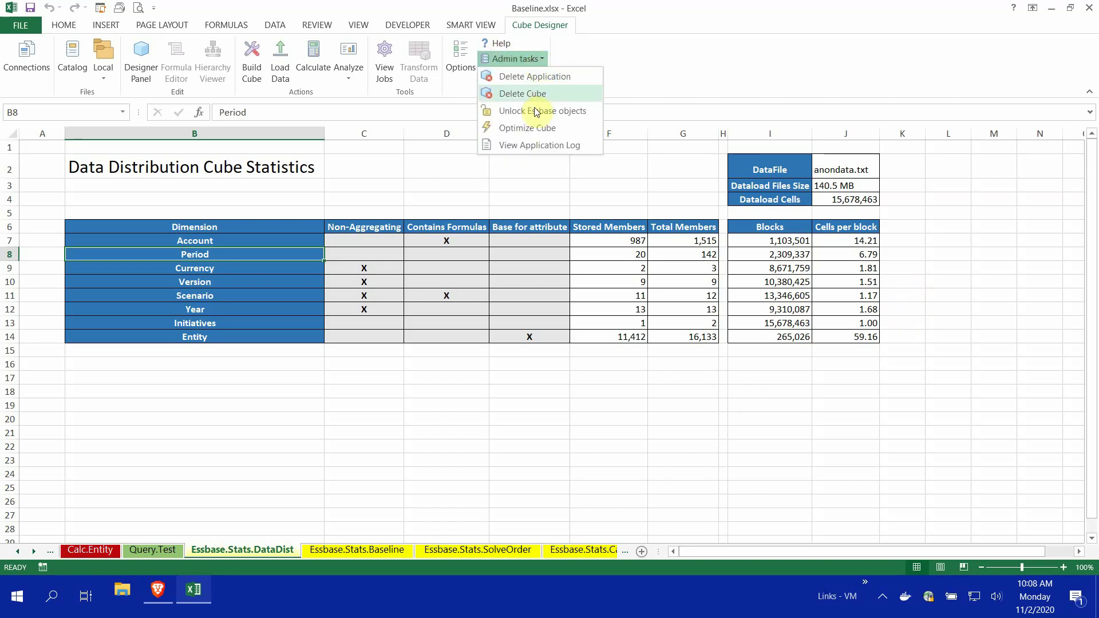
{"action": "left_click", "coordinate": [531, 128]}
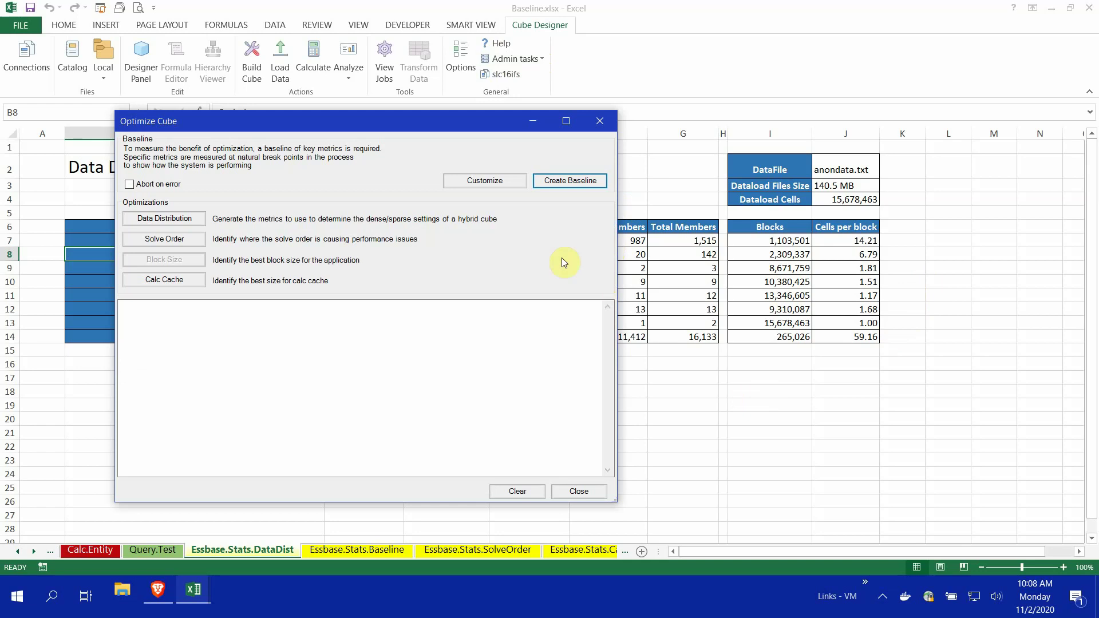